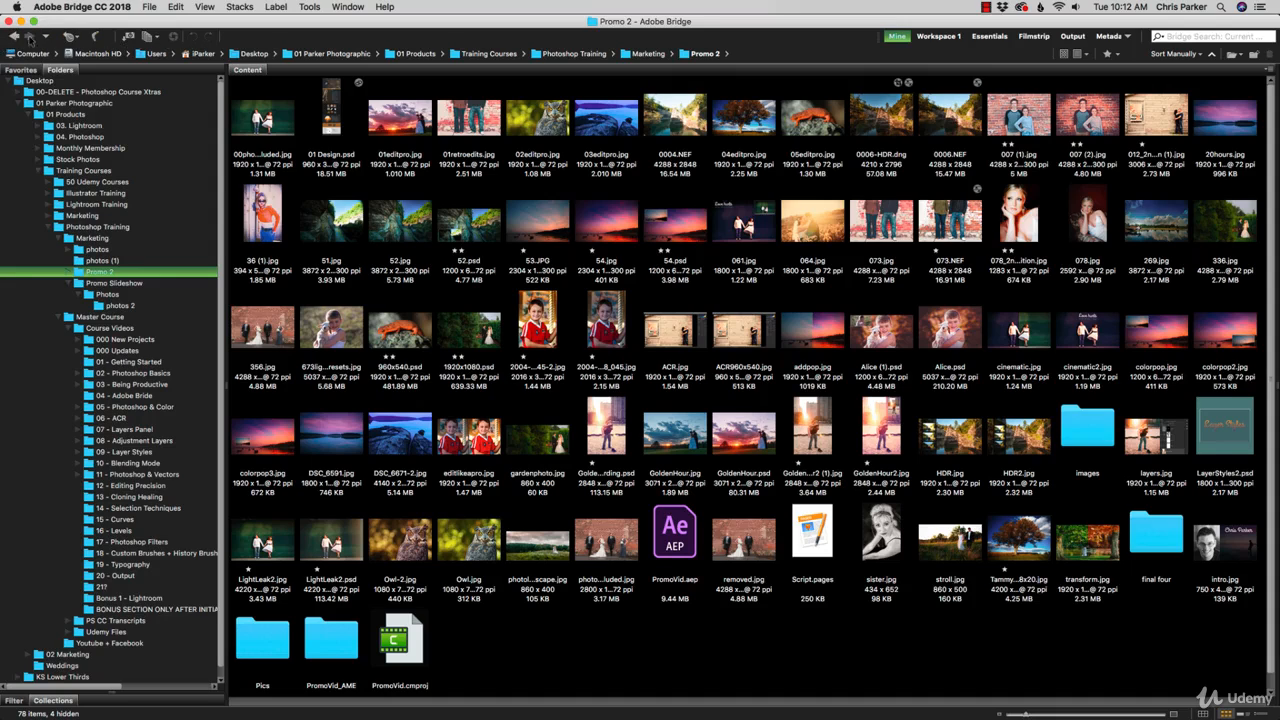
Go back to the previously viewed photos (1) folder and return forward to the Promo 2 folder
click(14, 37)
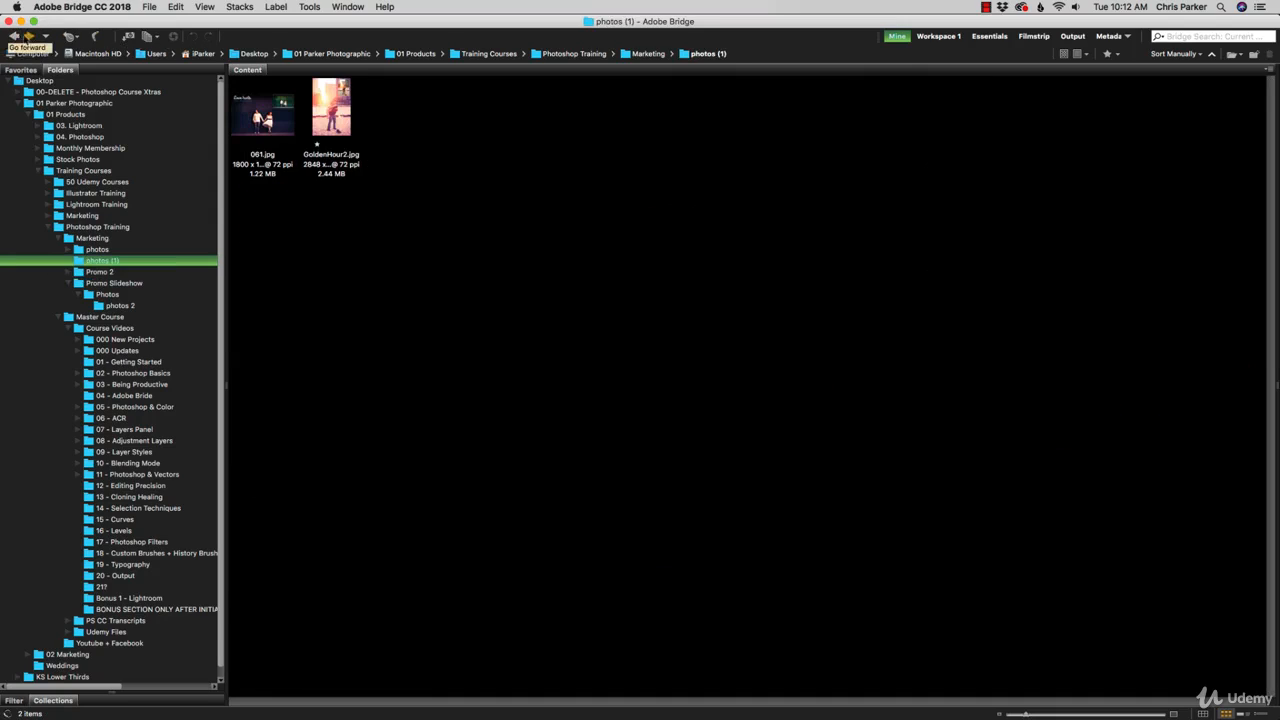
click(27, 37)
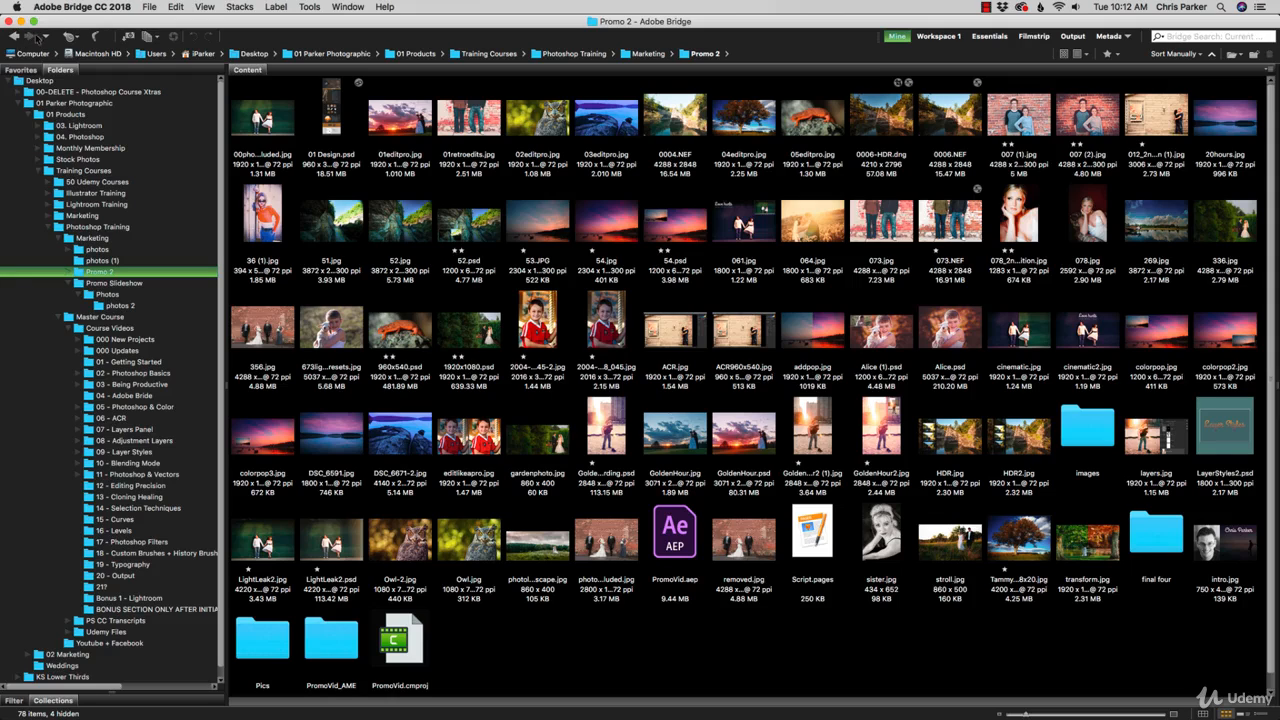
Look through the parent and favorite folders, and through the recent files and folders
click(47, 37)
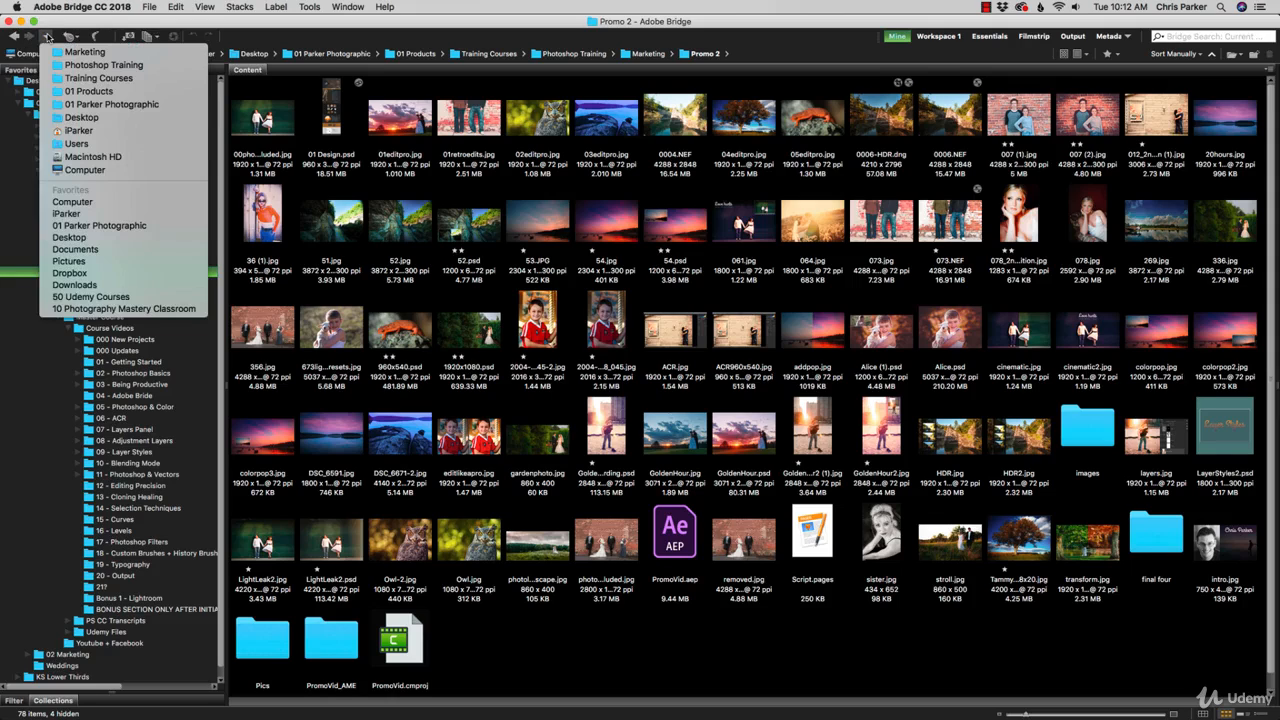
click(47, 37)
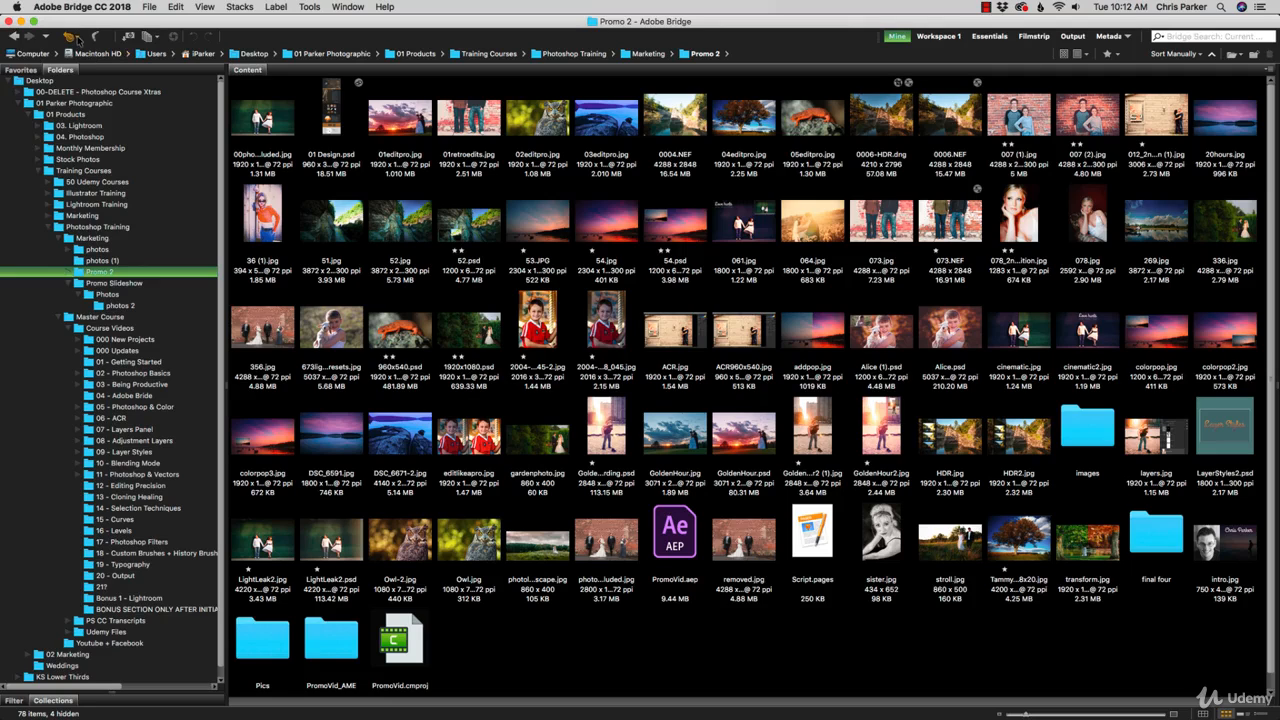
click(78, 38)
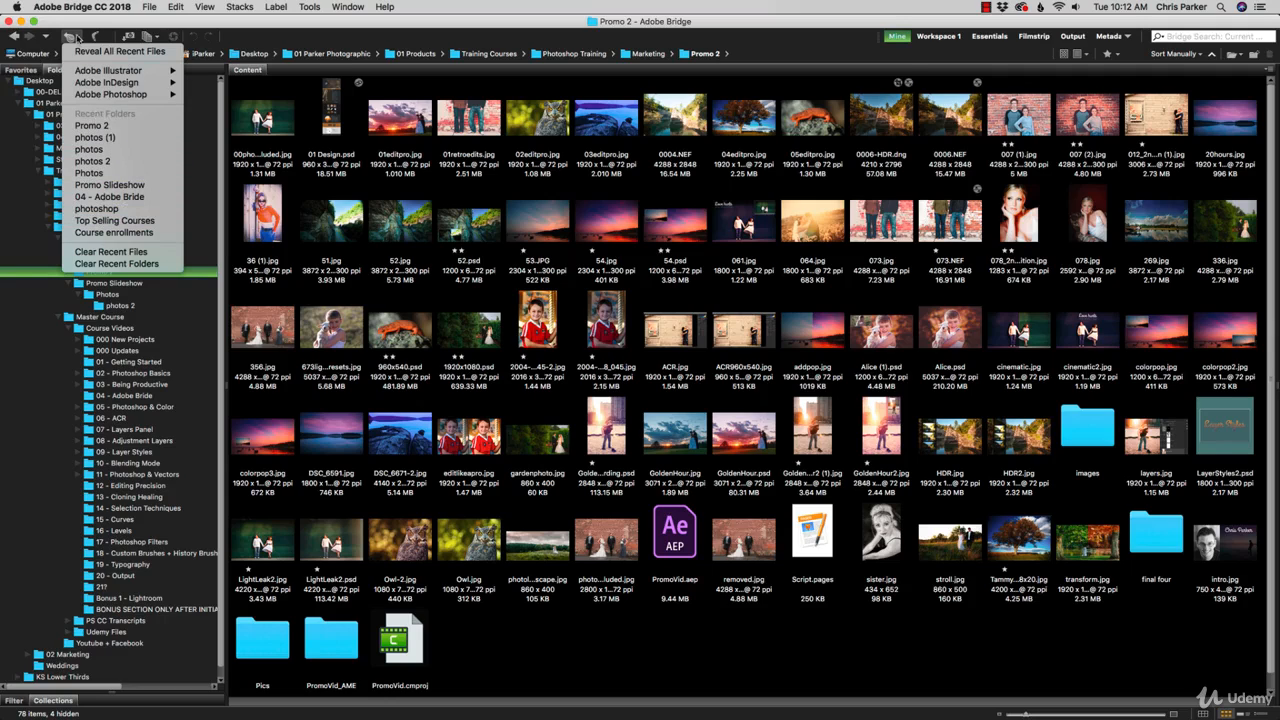
click(77, 40)
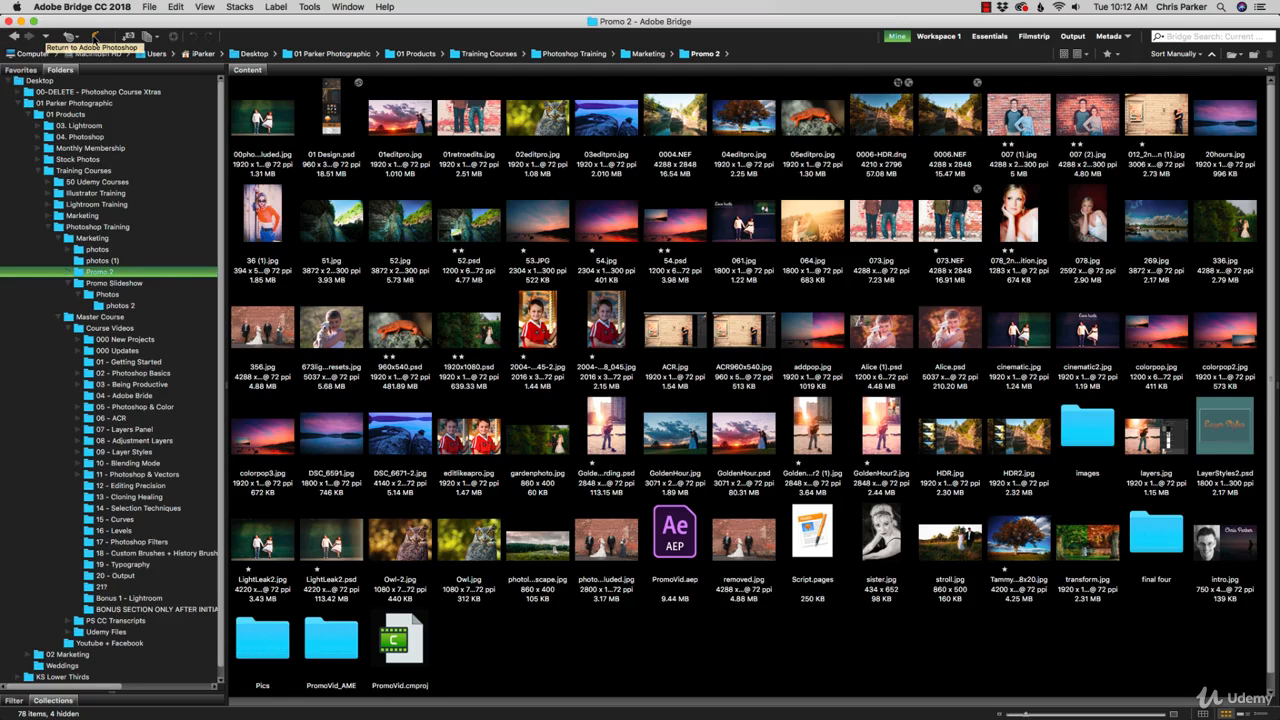
Switch to Adobe Photoshop and return to Adobe Bridge
click(95, 37)
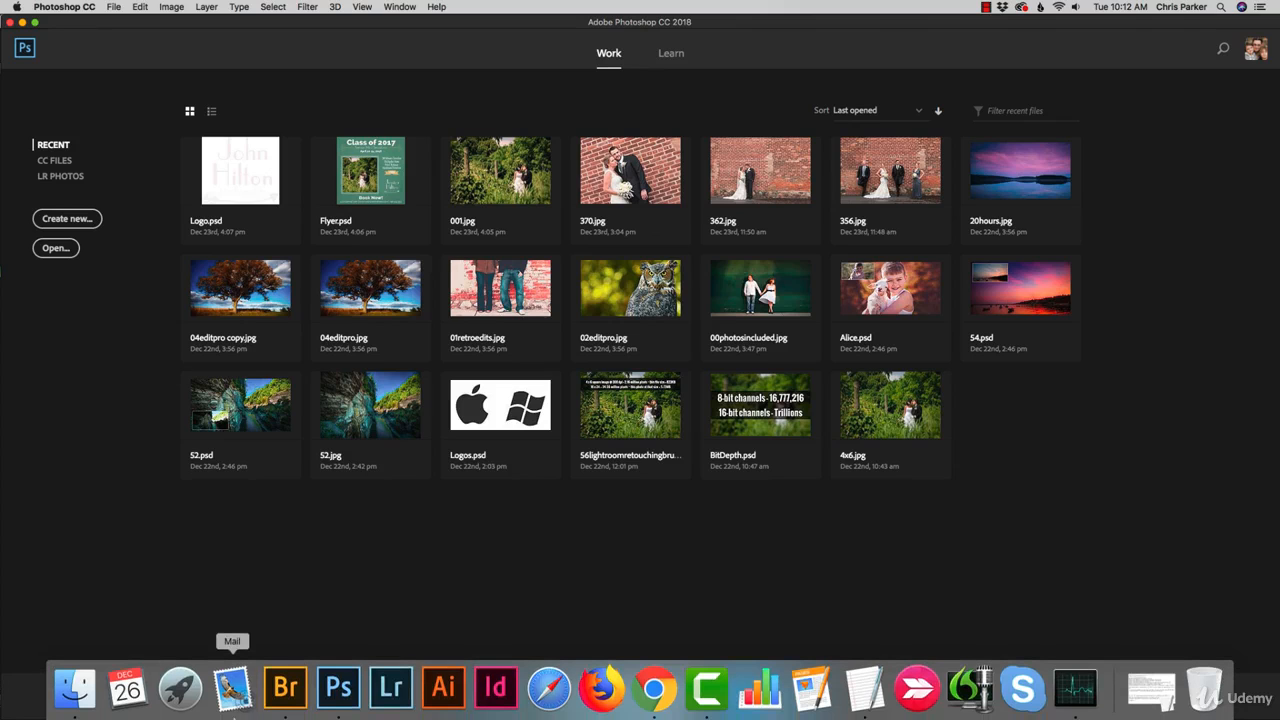
click(285, 688)
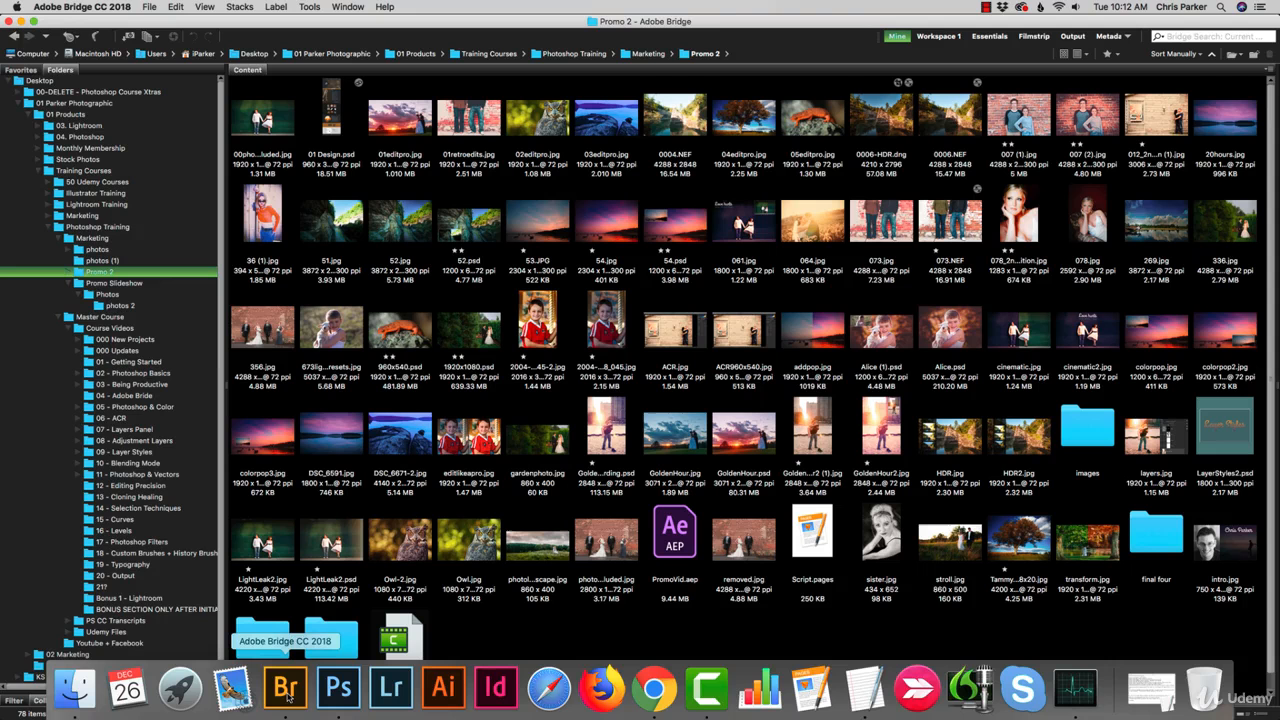
Select 00photosincluded.jpg, 01editpro.jpg and 01retroedits.jpg together and open Batch Rename for them
click(157, 40)
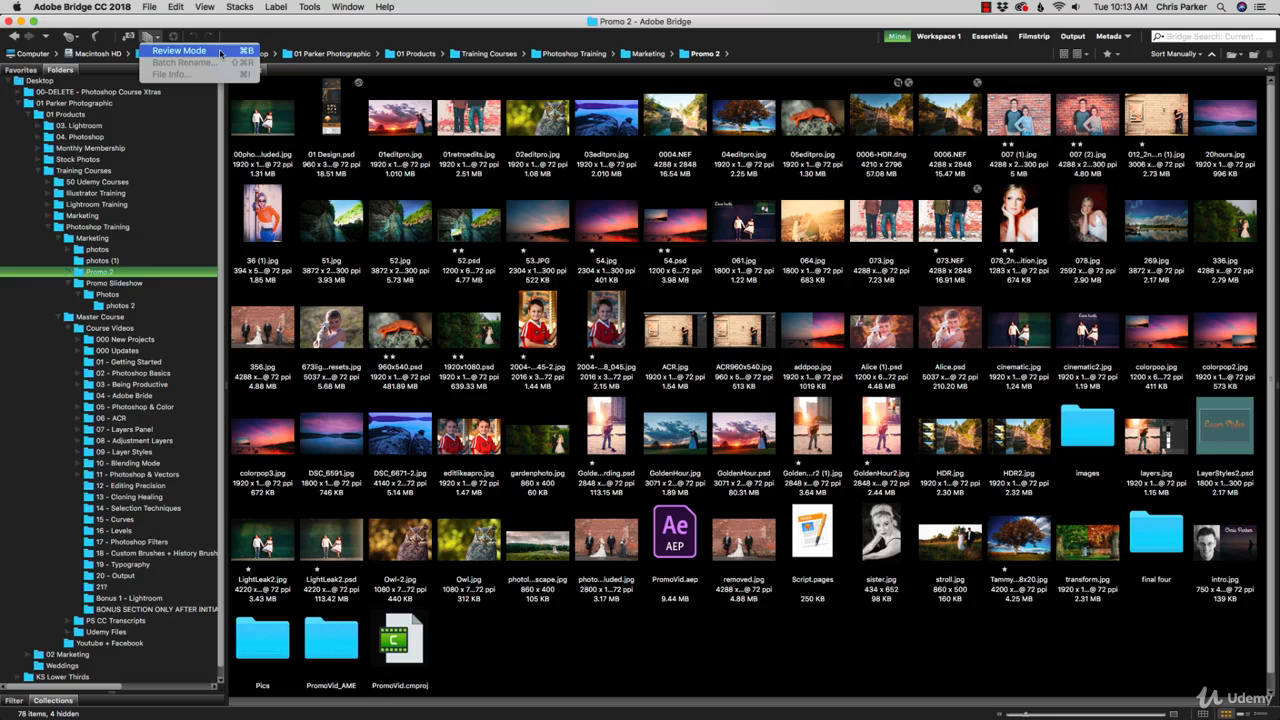
click(251, 107)
click(286, 128)
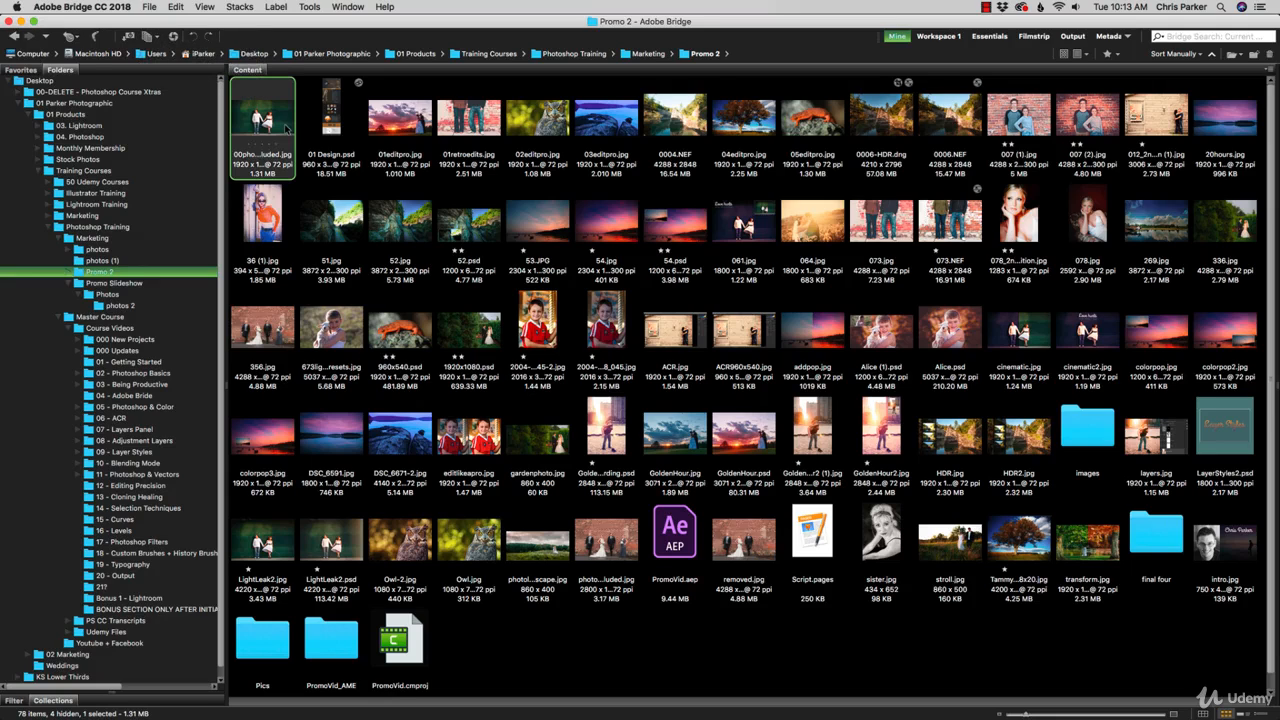
super+click(390, 132)
super+click(440, 128)
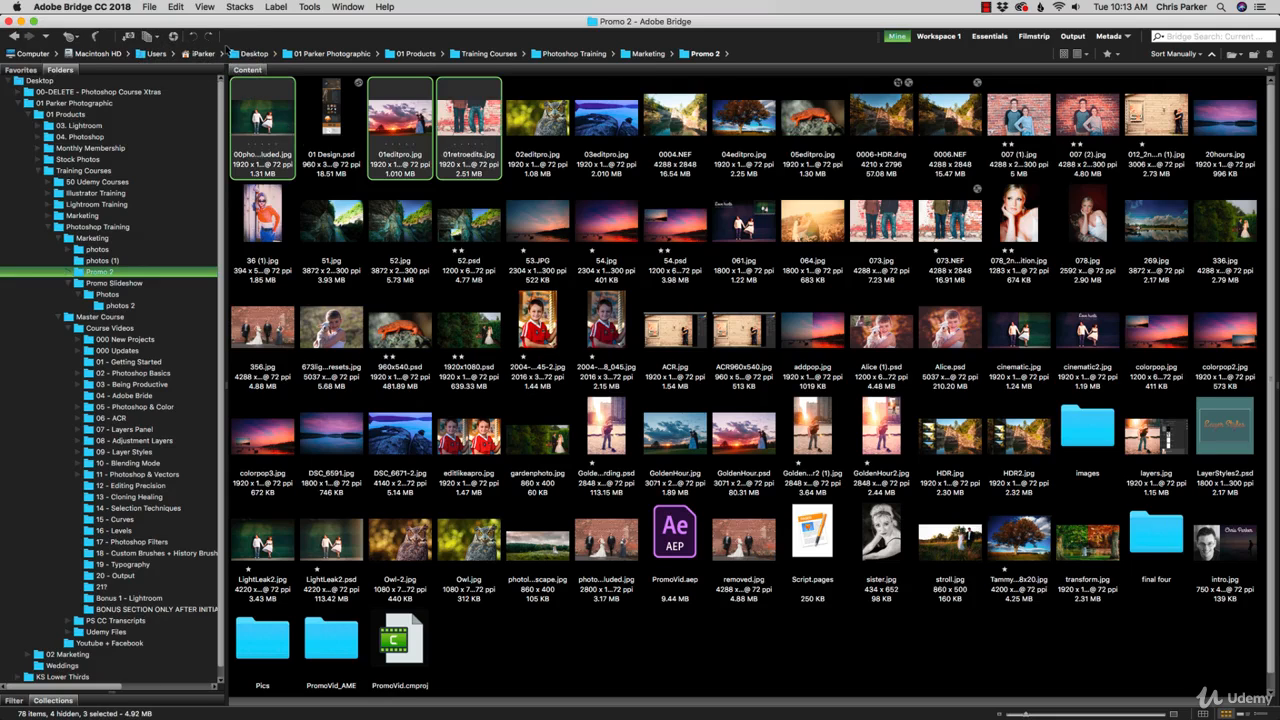
click(150, 37)
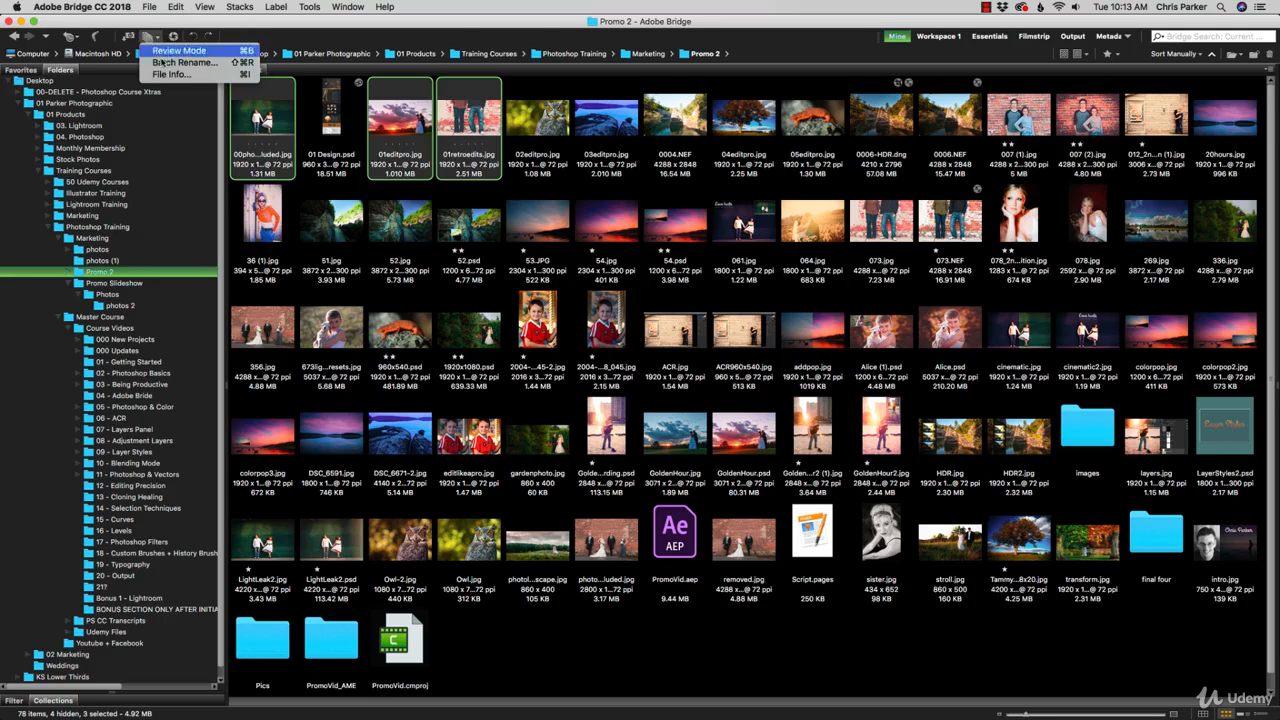
click(168, 63)
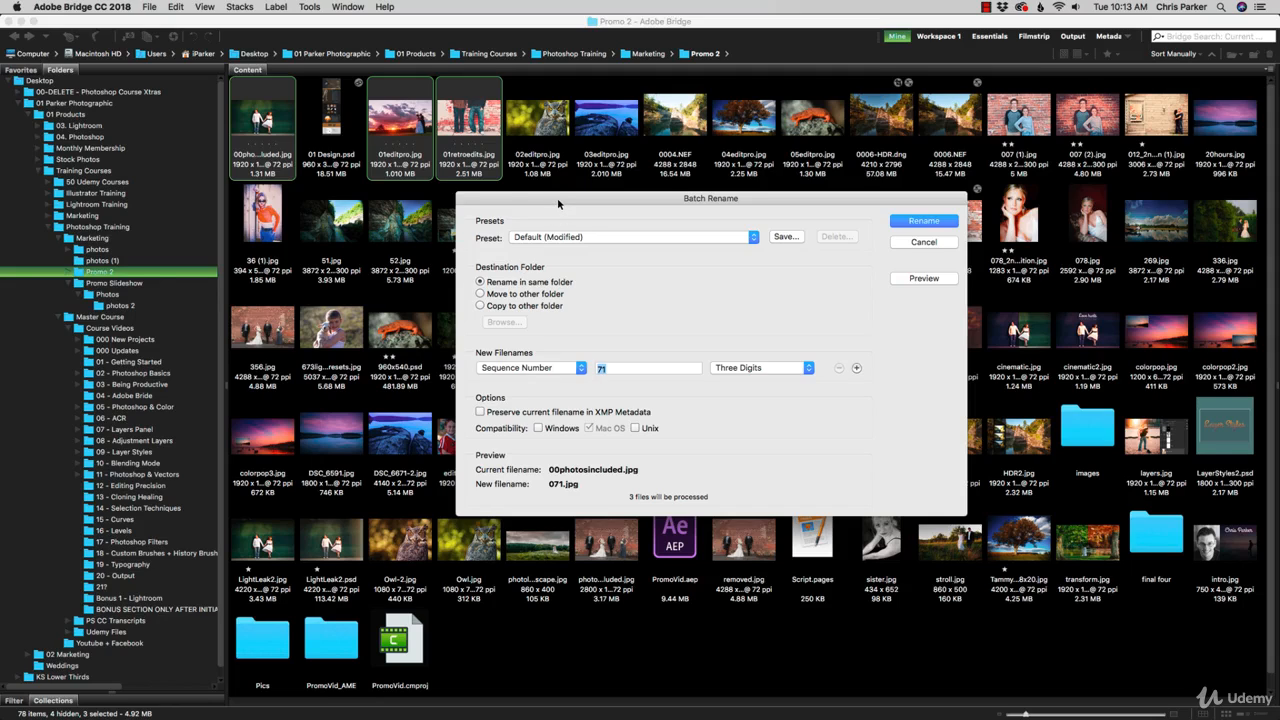
Examine the available presets and the filename component types for the batch rename
click(586, 237)
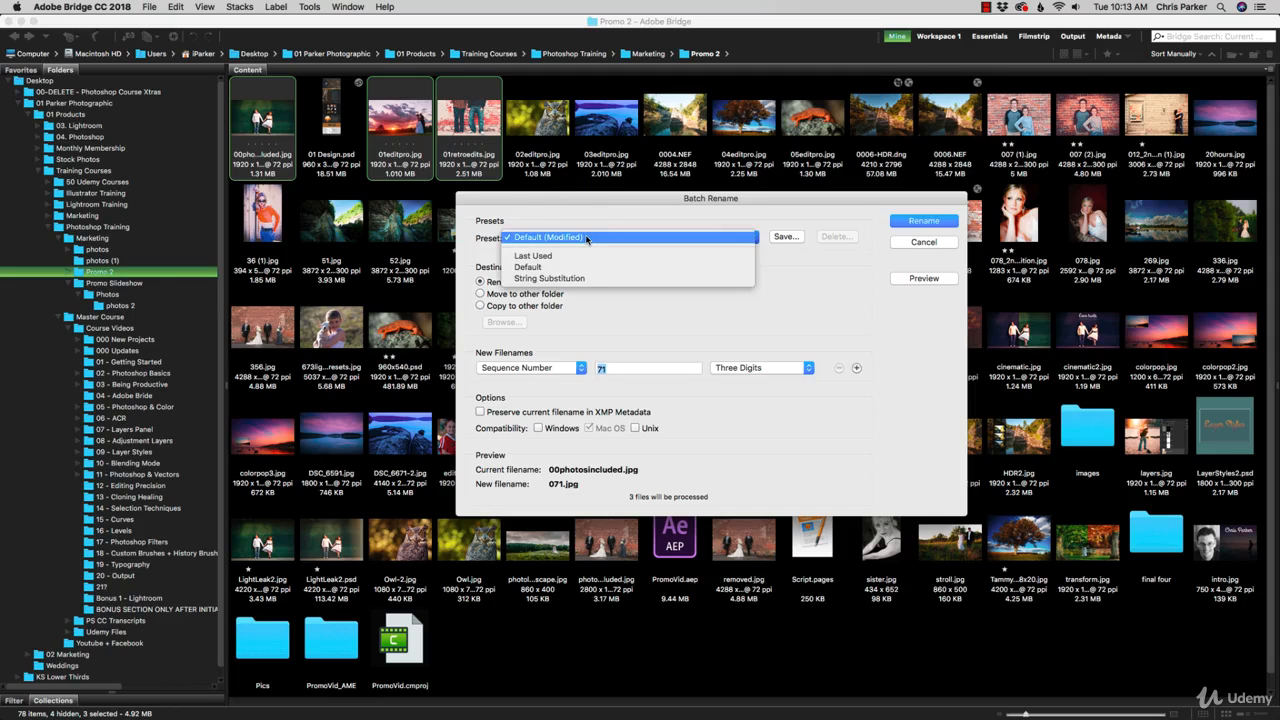
click(586, 237)
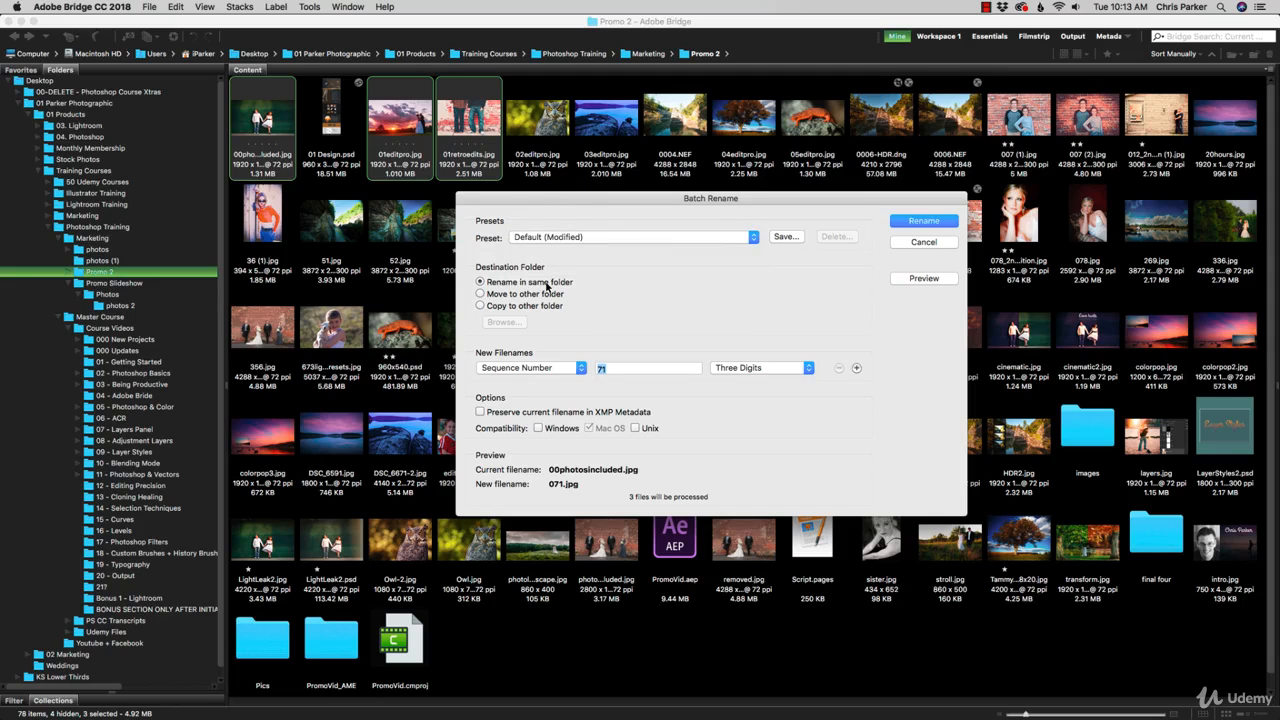
click(556, 369)
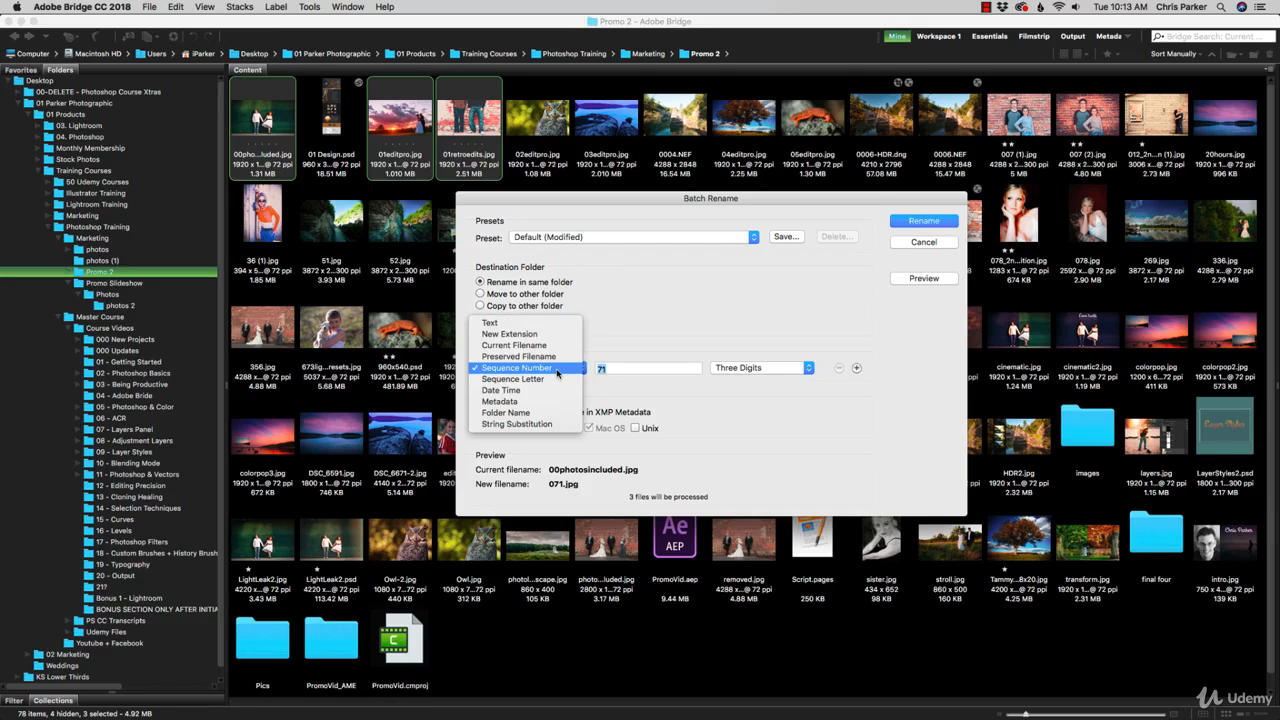
click(557, 369)
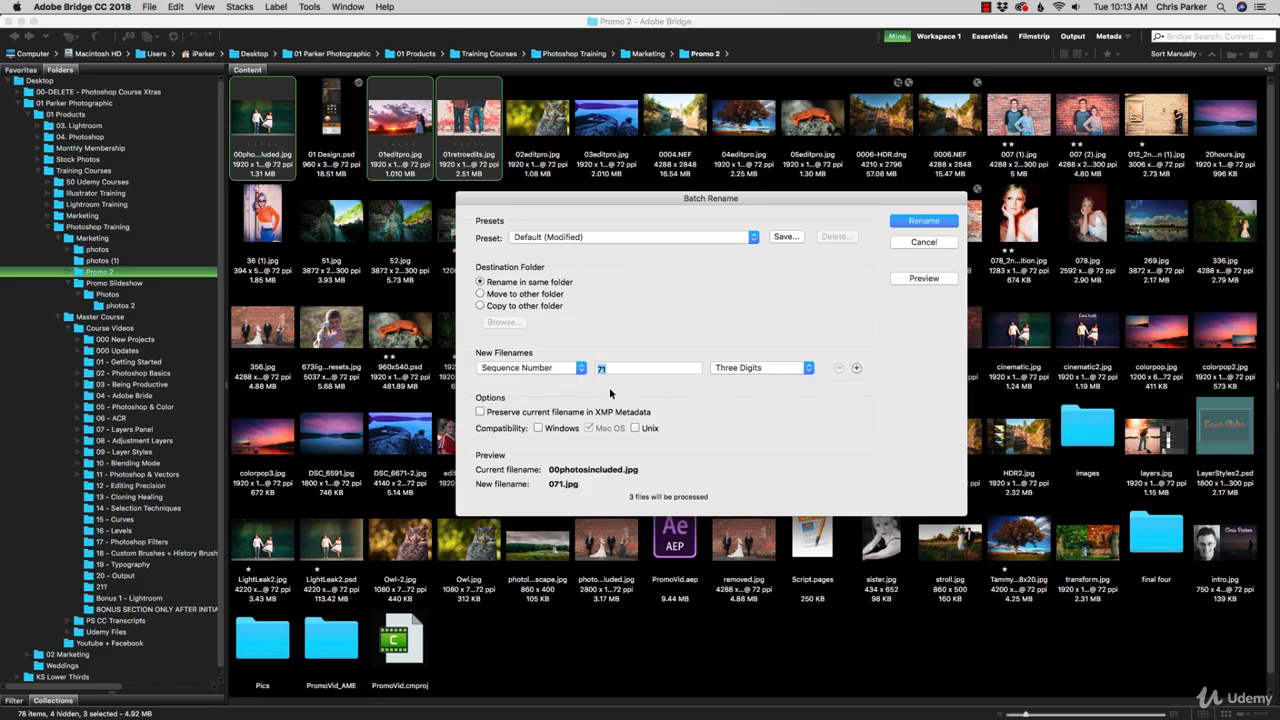
Try a new filename pattern of a text part plus a three-digit sequence number without the original sequence number, and cancel the batch rename
click(856, 368)
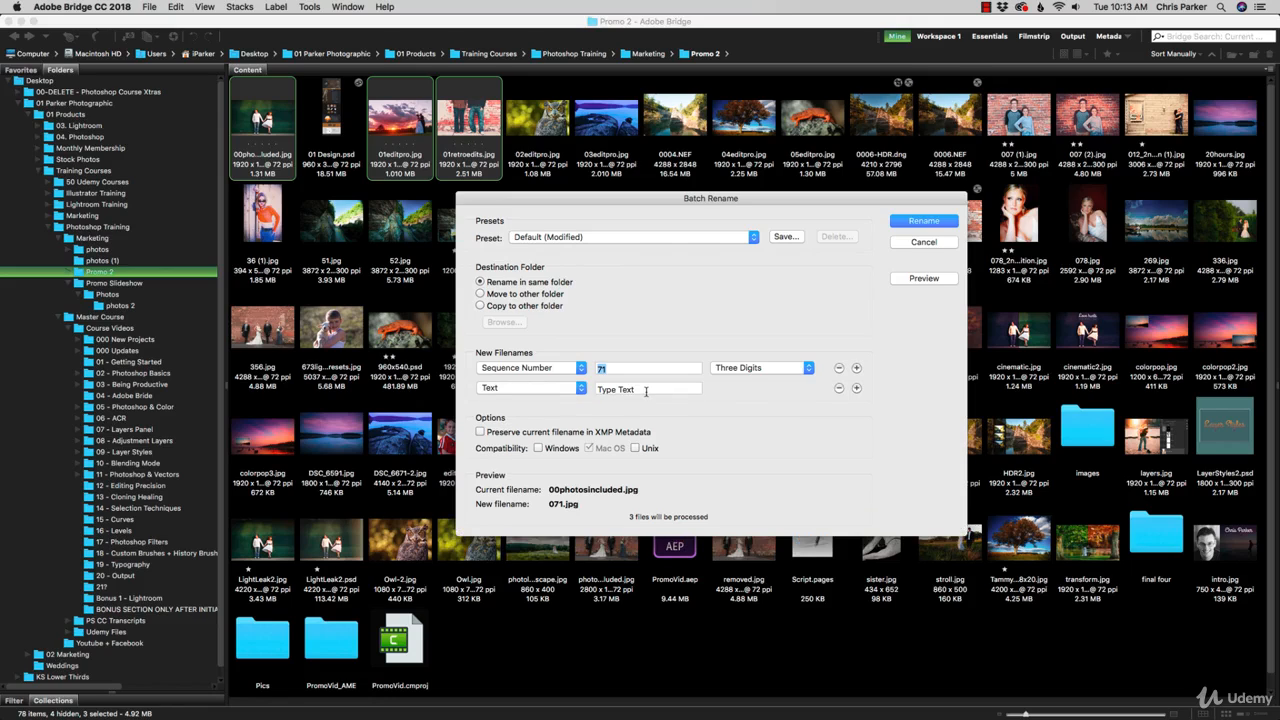
click(856, 388)
click(568, 410)
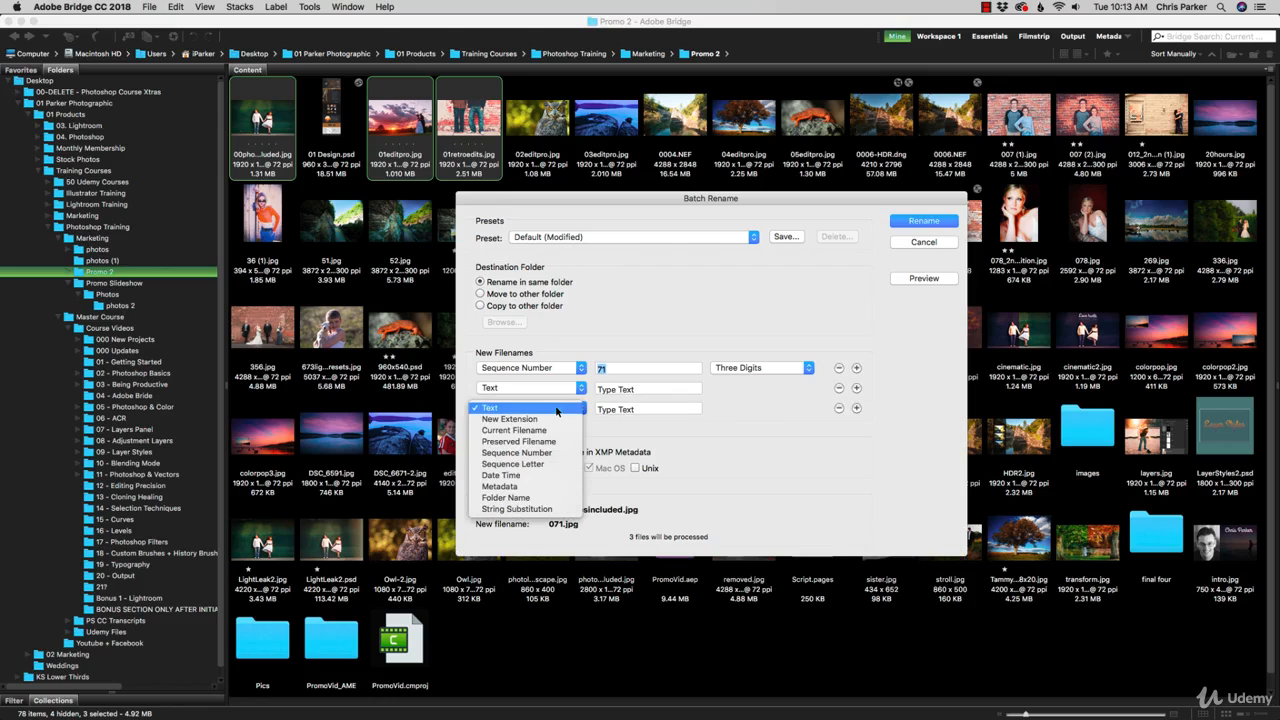
click(530, 452)
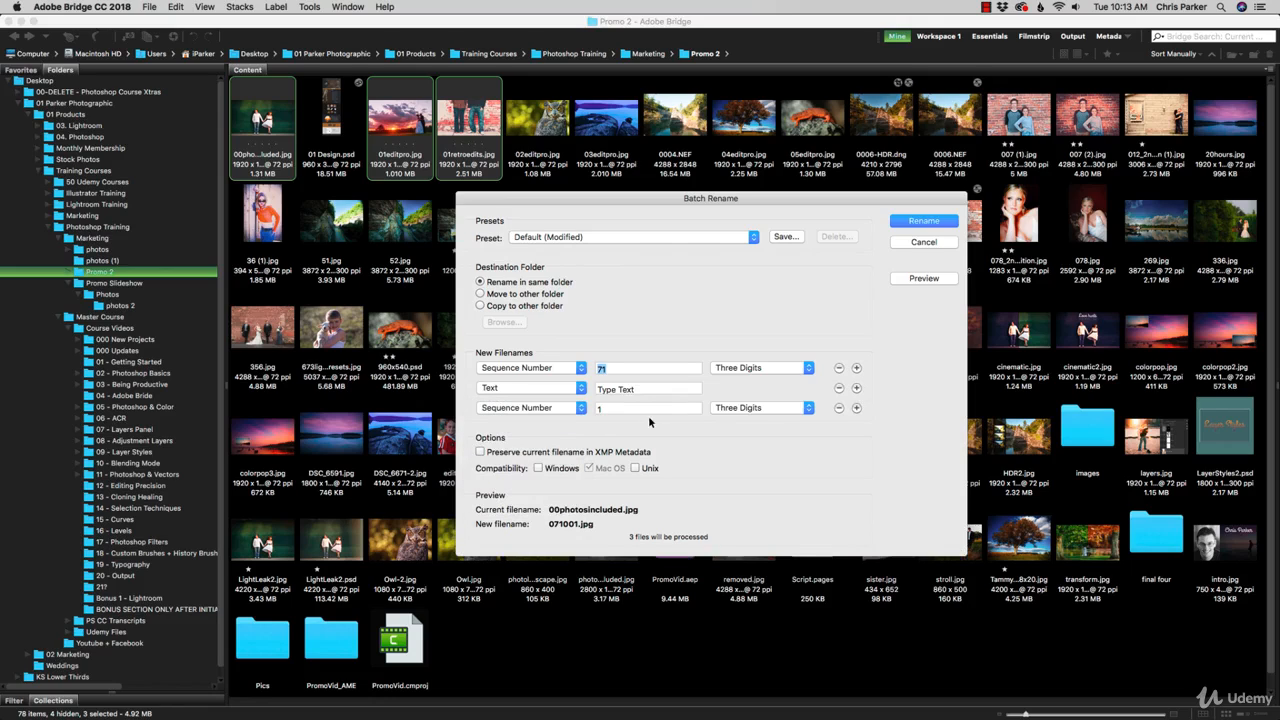
click(839, 368)
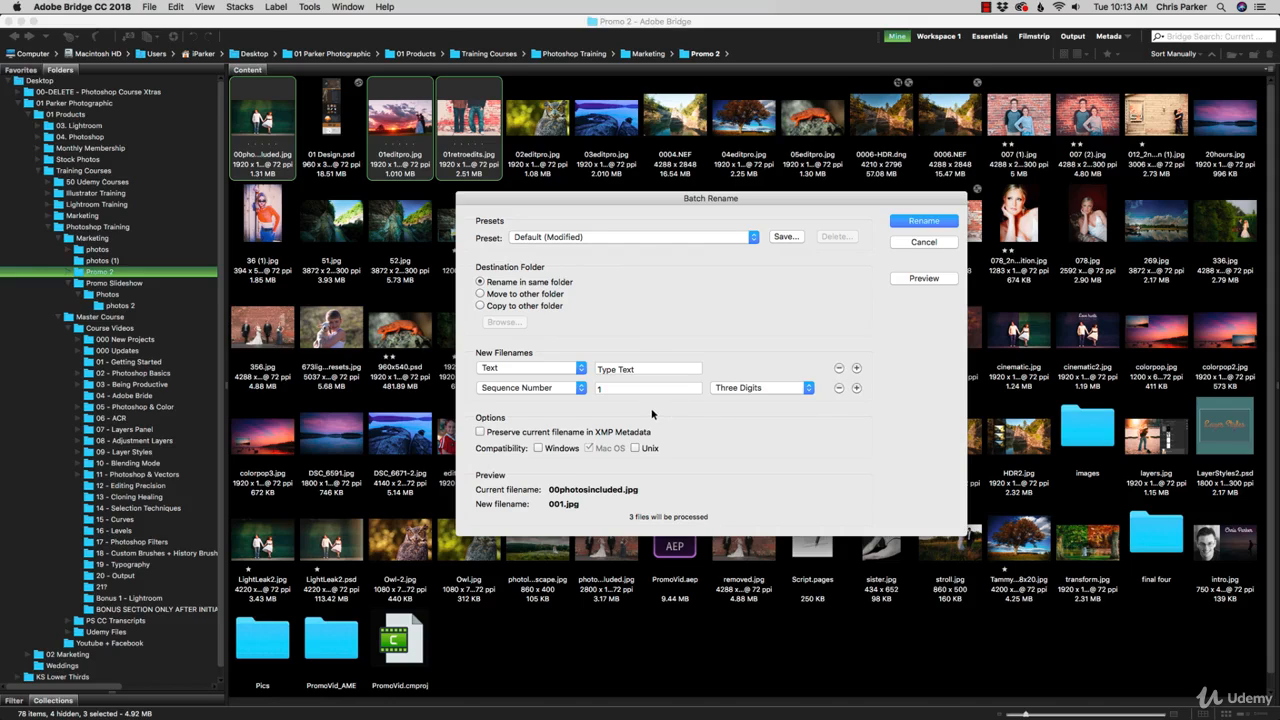
click(922, 243)
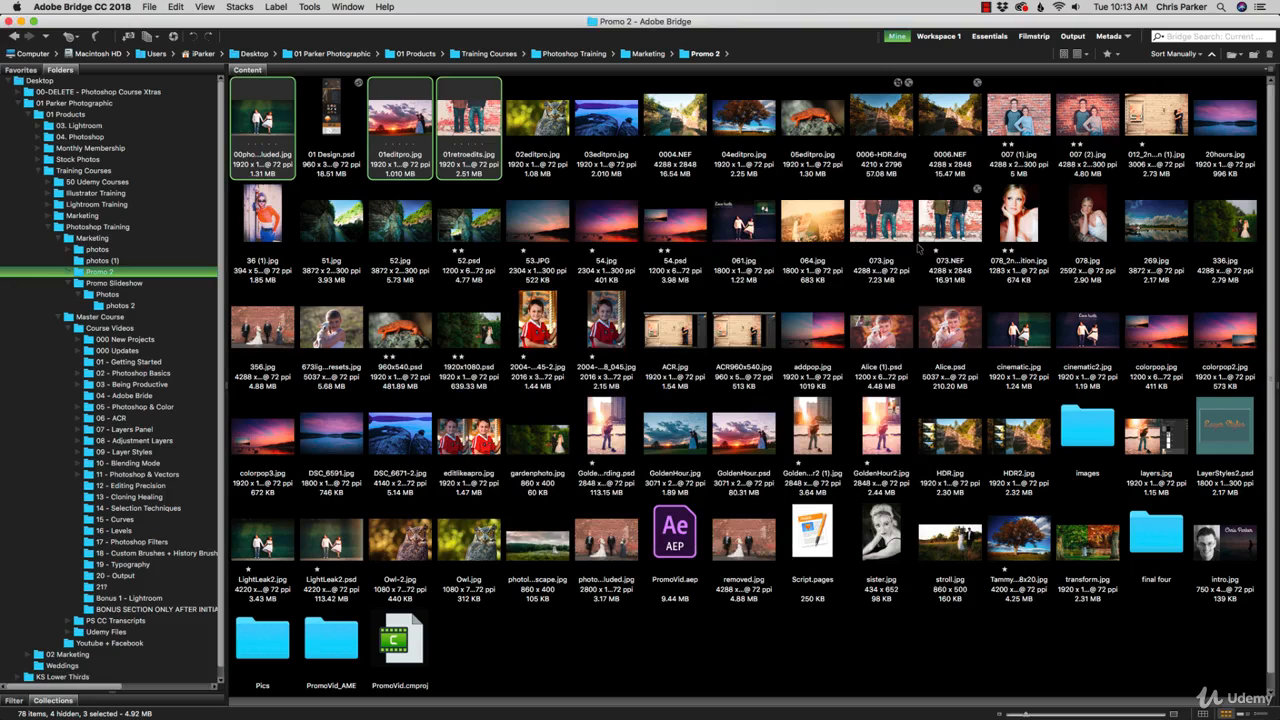
Add 02editpro.jpg, 03editpro.jpg, 0004.NEF, 04editpro.jpg and 05editpro.jpg to the selection and open all the selected photos in Review Mode
click(150, 38)
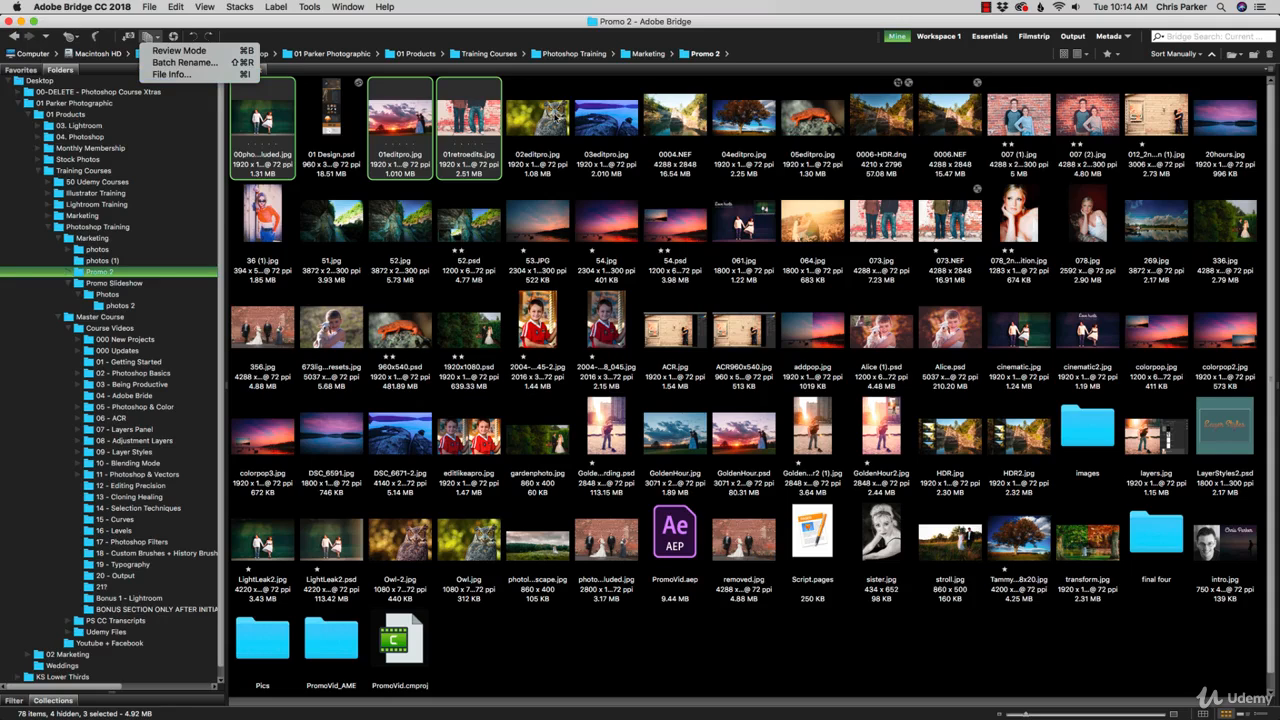
click(556, 118)
super+click(556, 128)
super+click(605, 130)
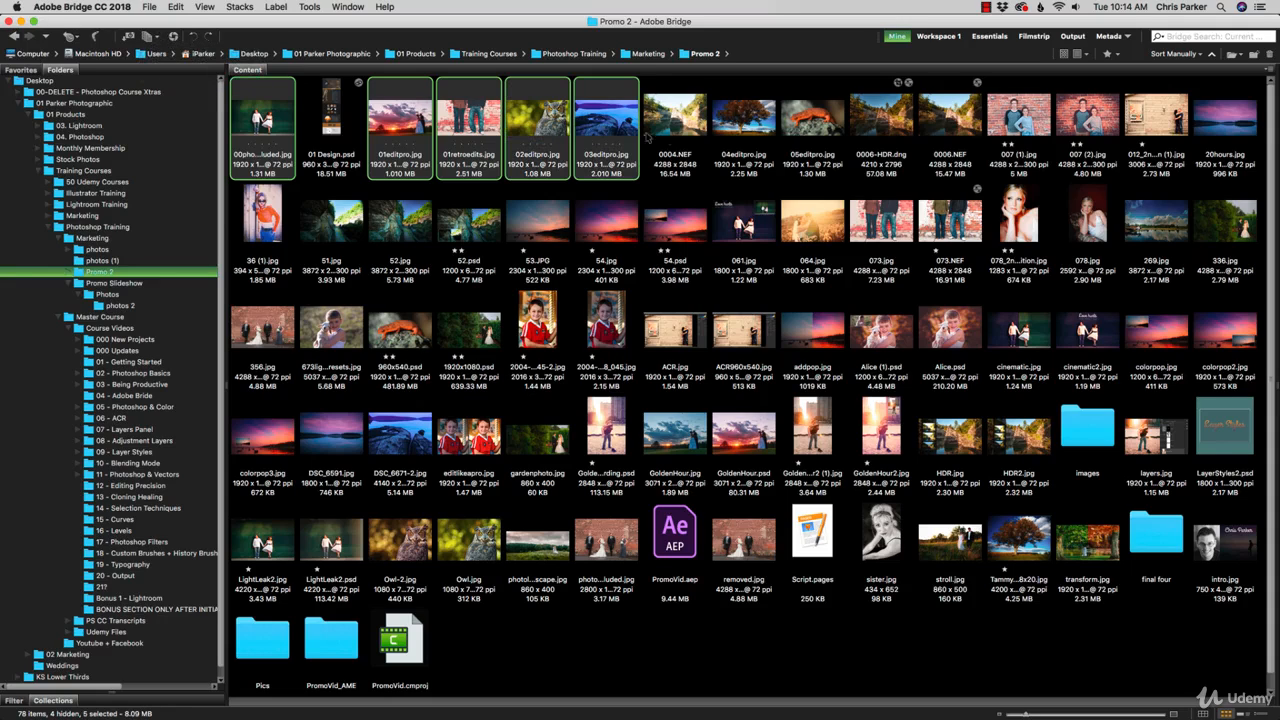
super+click(730, 128)
super+click(677, 128)
super+click(812, 128)
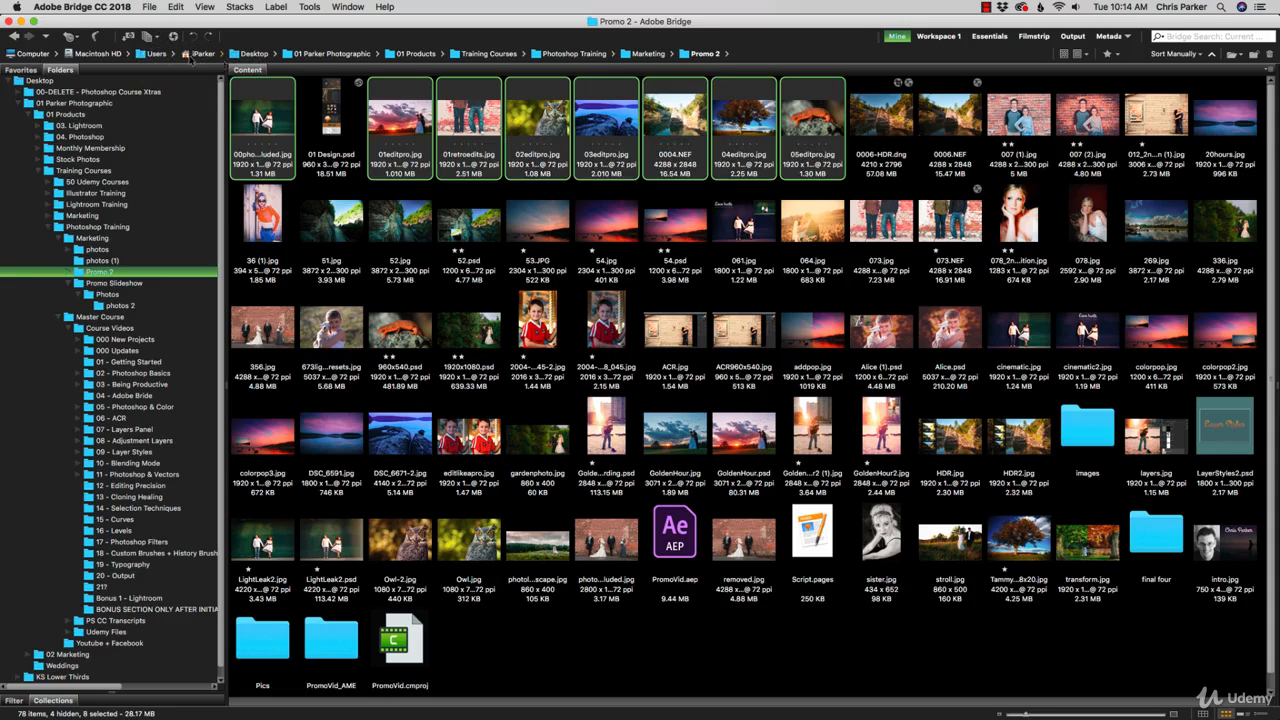
click(150, 36)
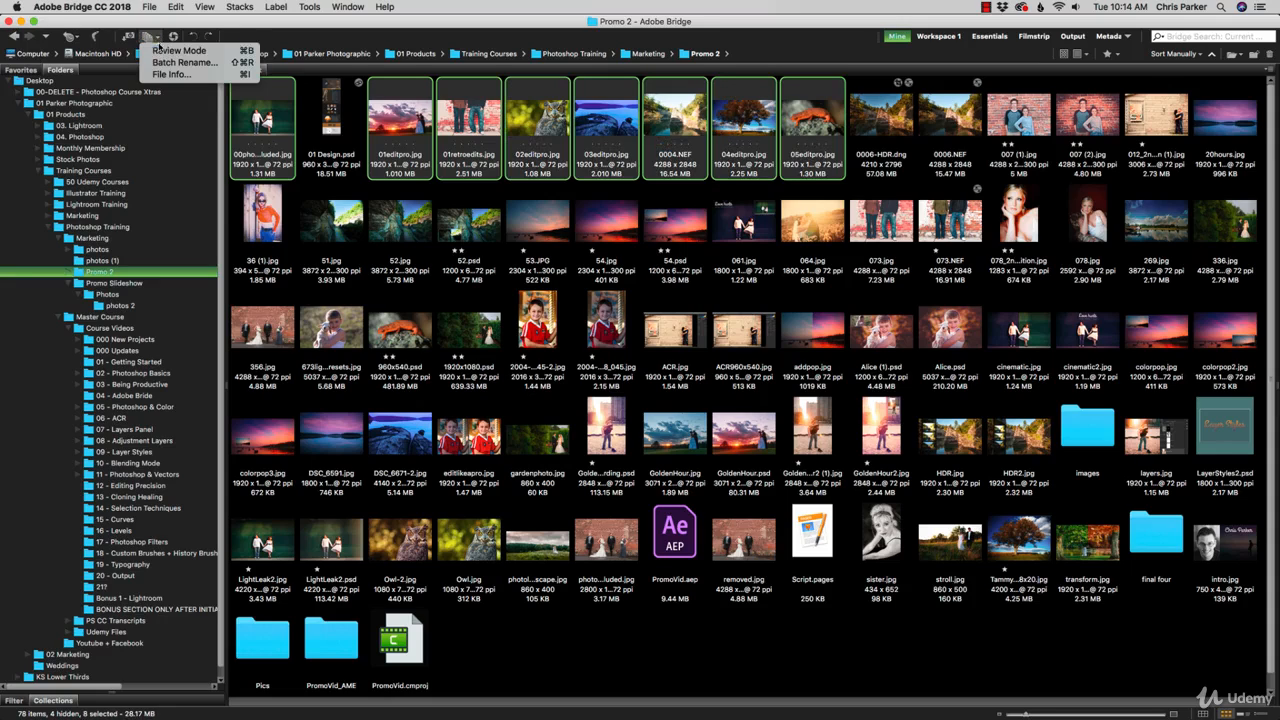
click(240, 51)
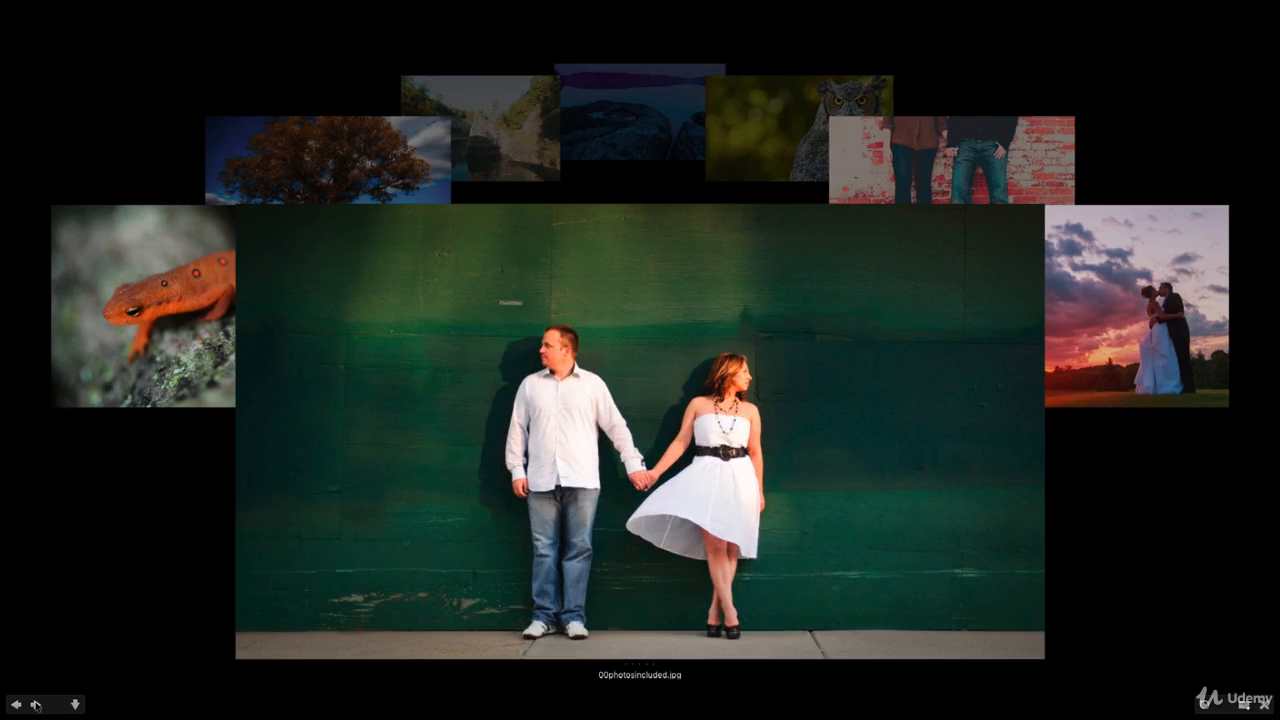
Browse forward and backward through the photos in the review carousel and exit Review Mode
key(Right)
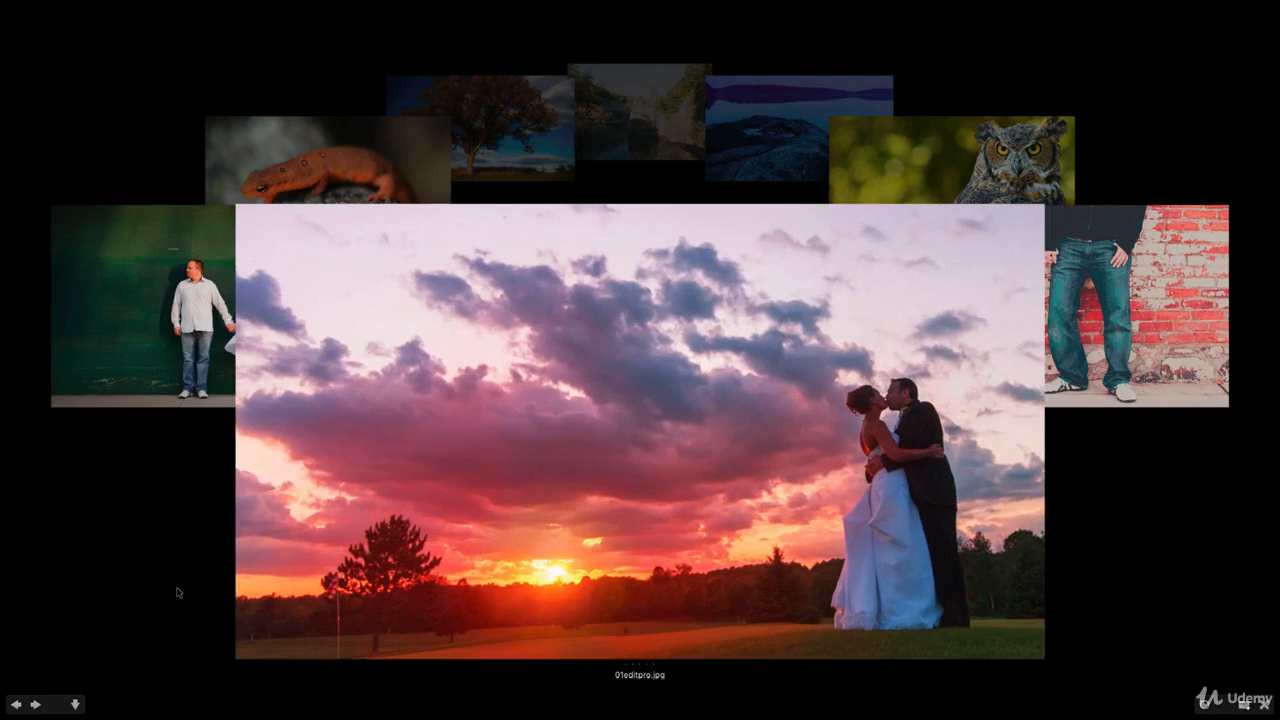
key(Left)
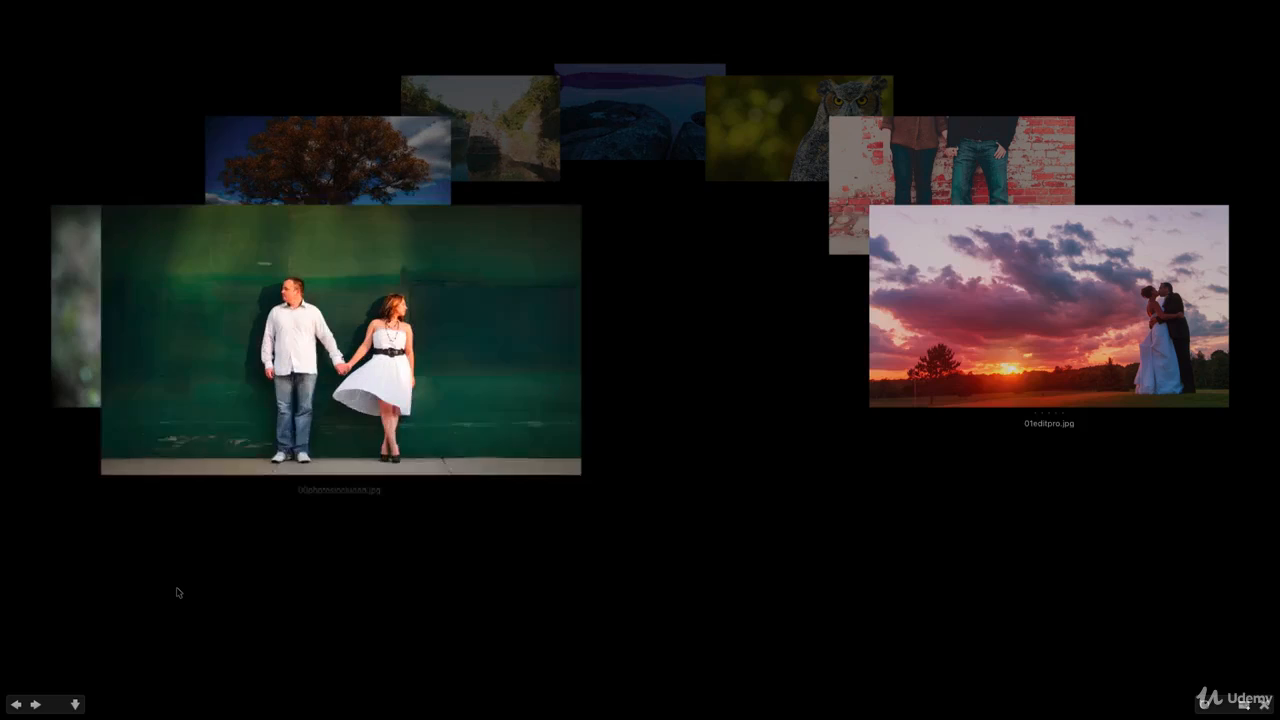
key(Left)
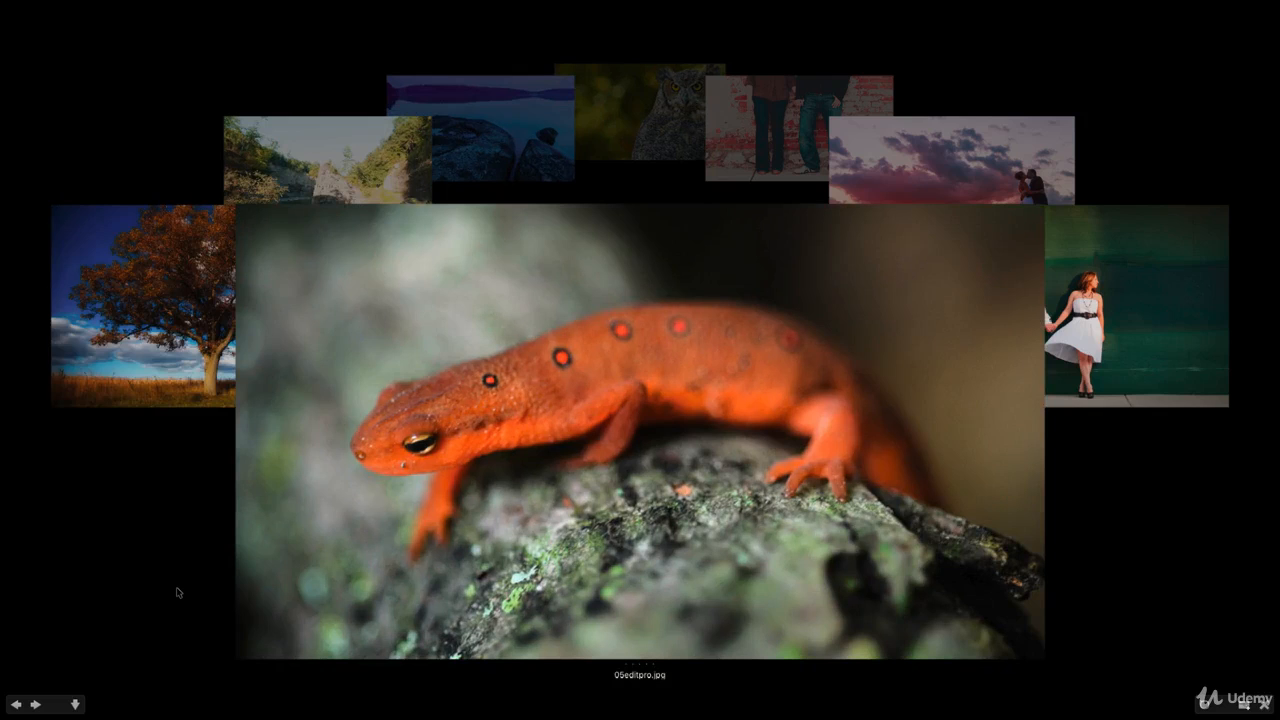
click(1263, 705)
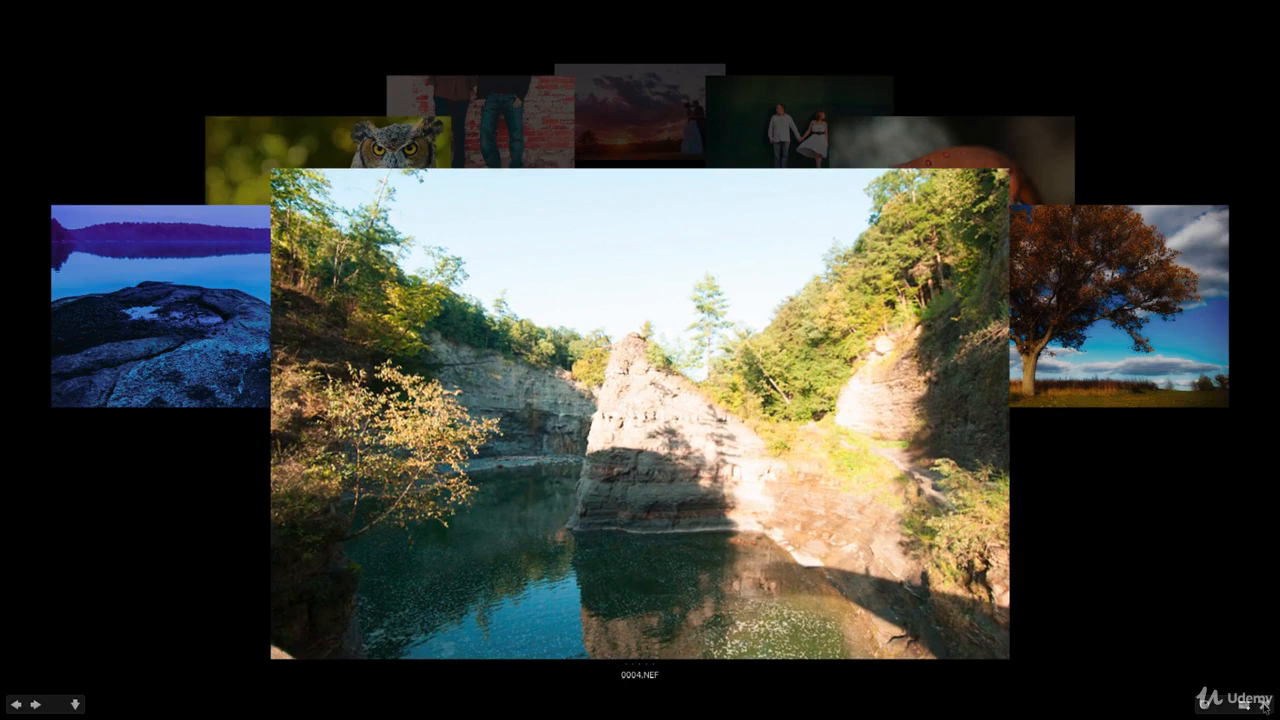
click(1263, 706)
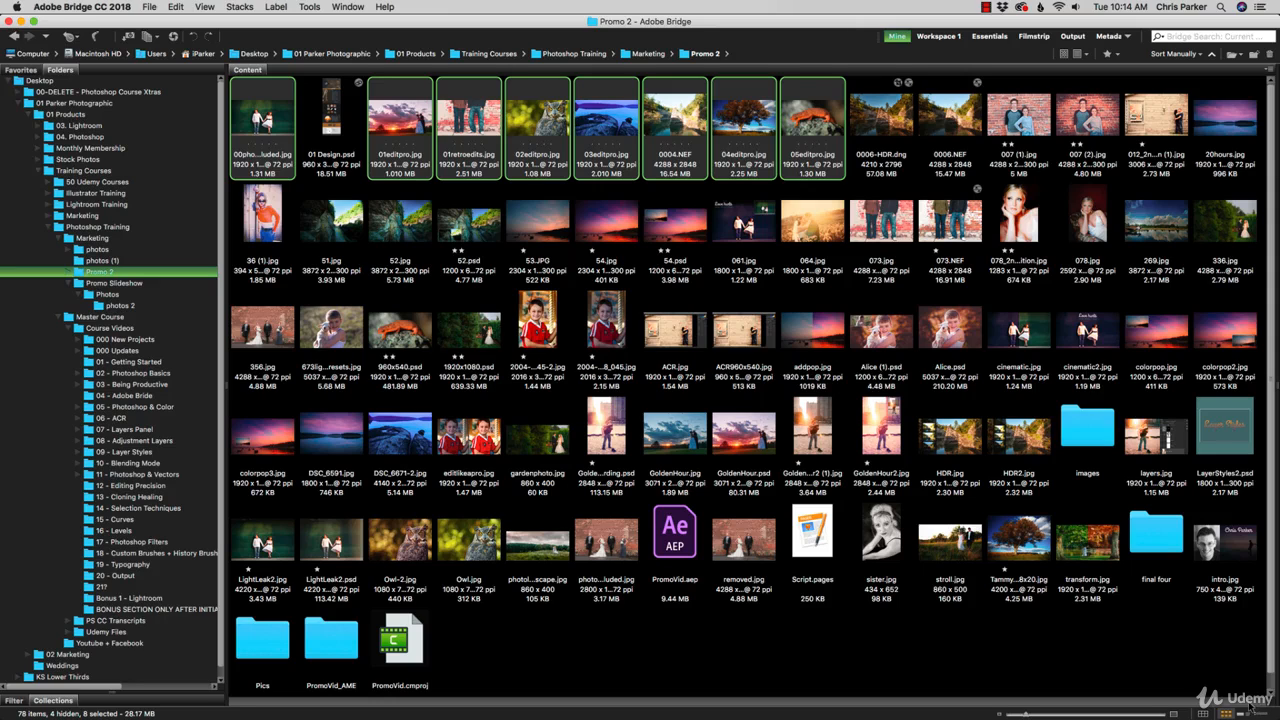
Reopen the selected photos in Review Mode, browse backward to 0004.NEF and drop it from the review
key(super+b)
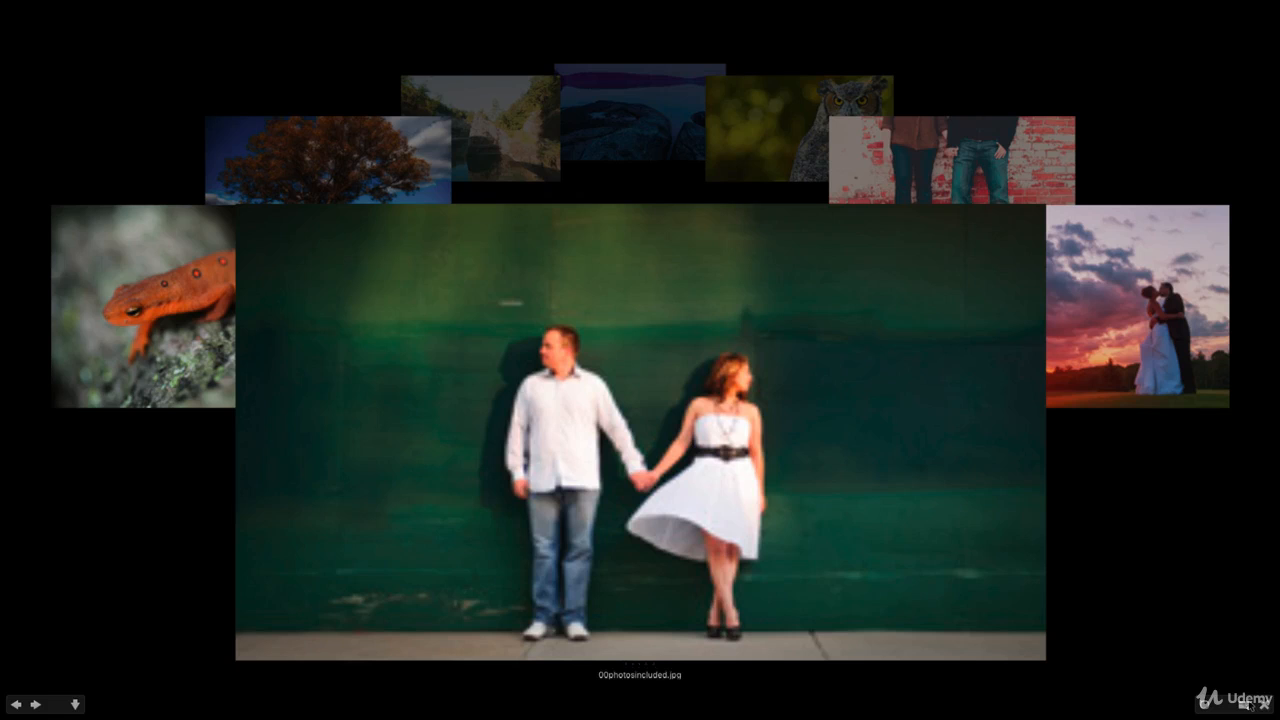
key(Left)
key(Left)
key(Left)
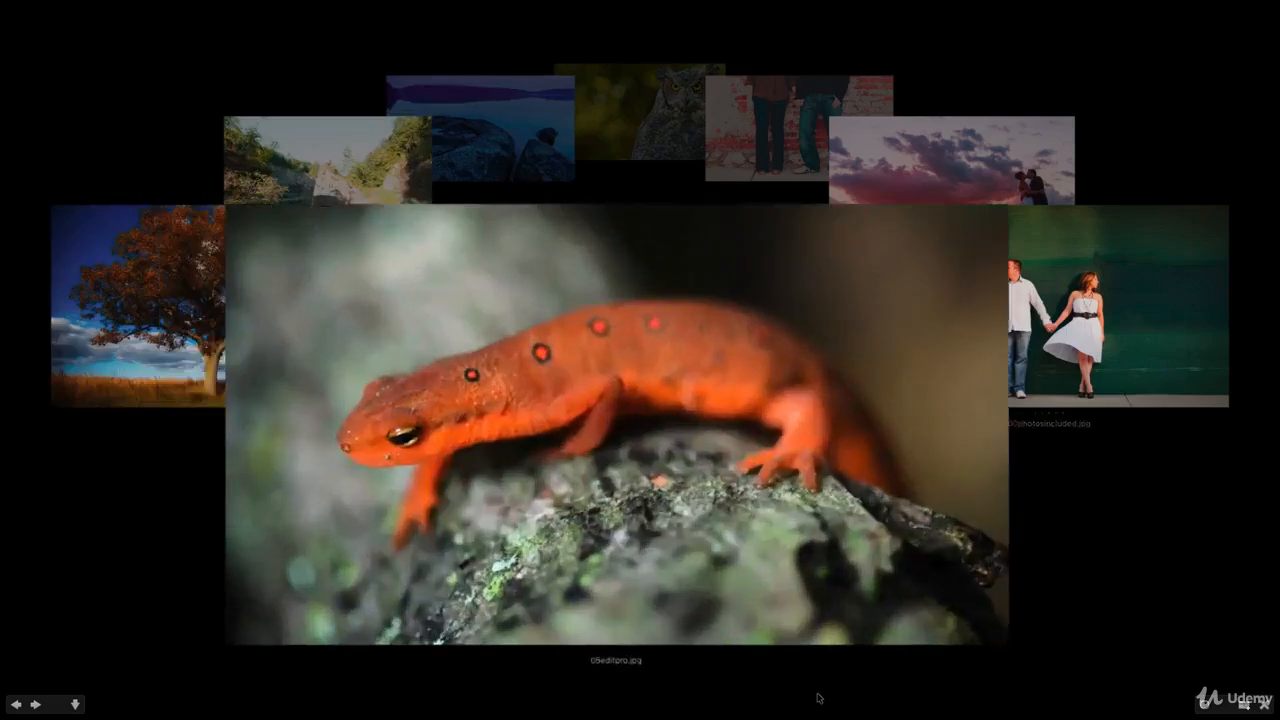
key(Down)
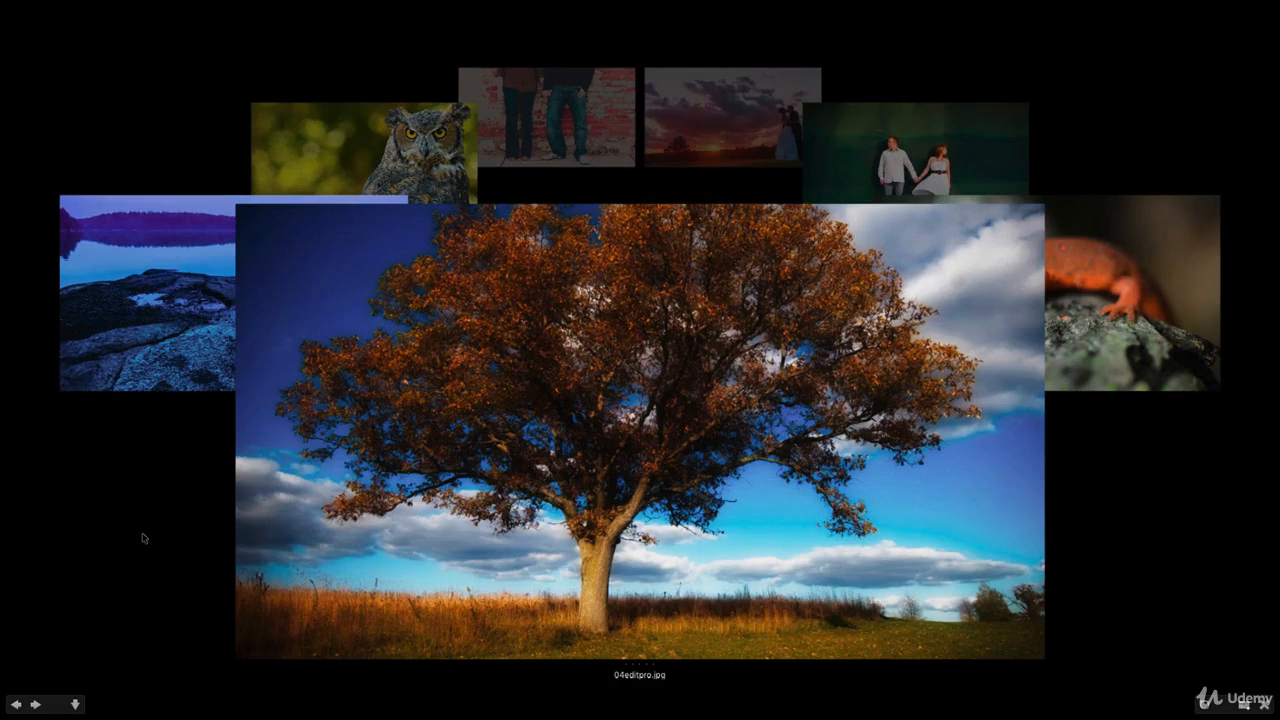
Browse back and forth around 0004.NEF and 05editpro.jpg in the review, and give 04editpro.jpg a five-star rating
key(Left)
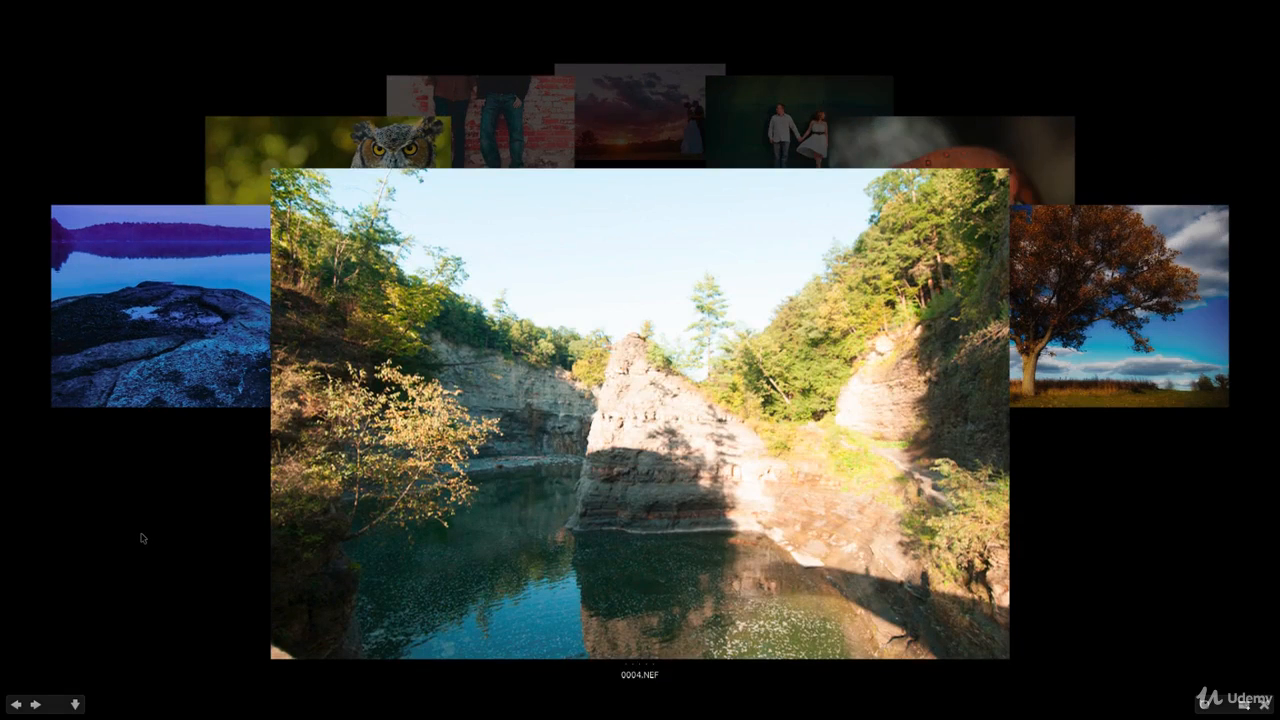
key(Right)
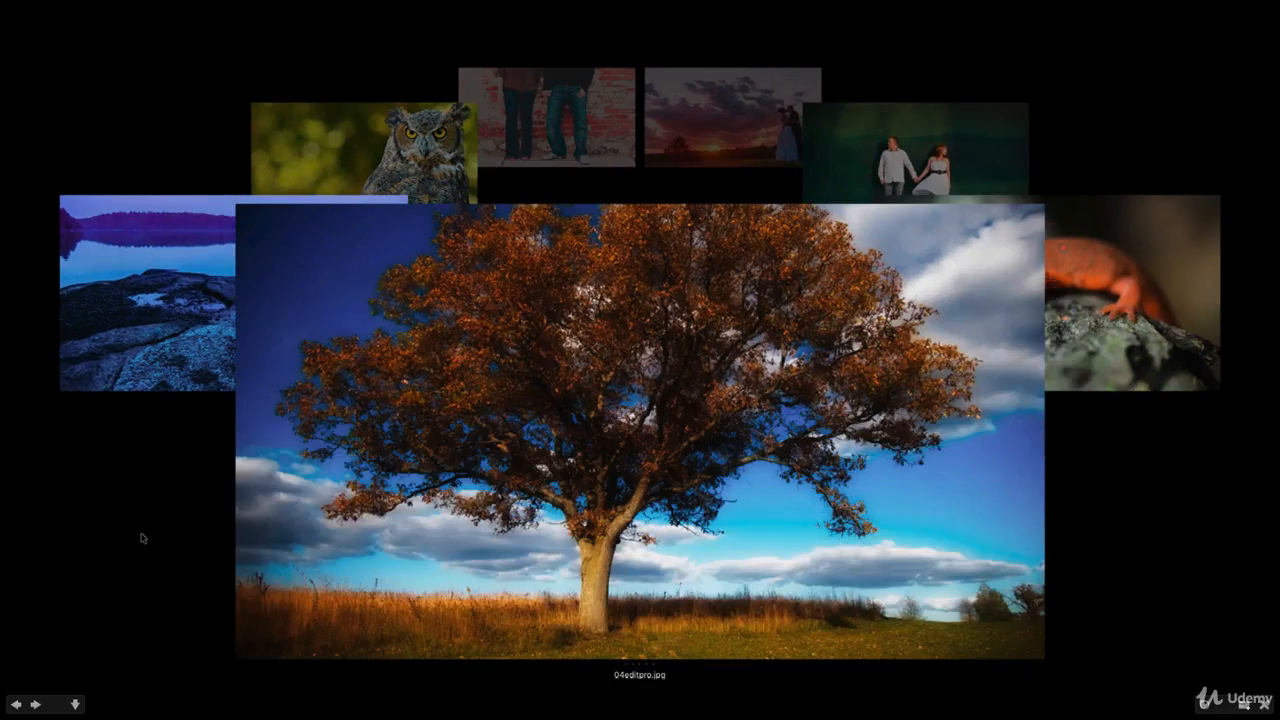
key(Right)
key(Left)
key(Right)
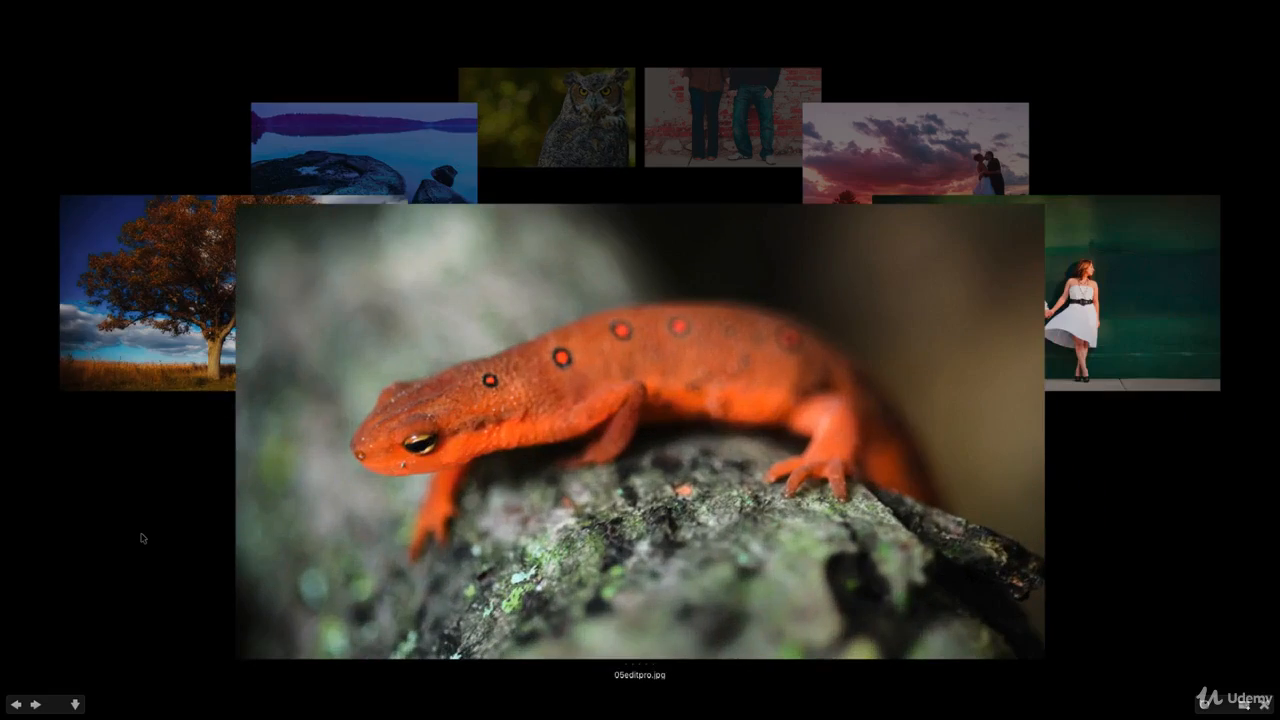
key(Left)
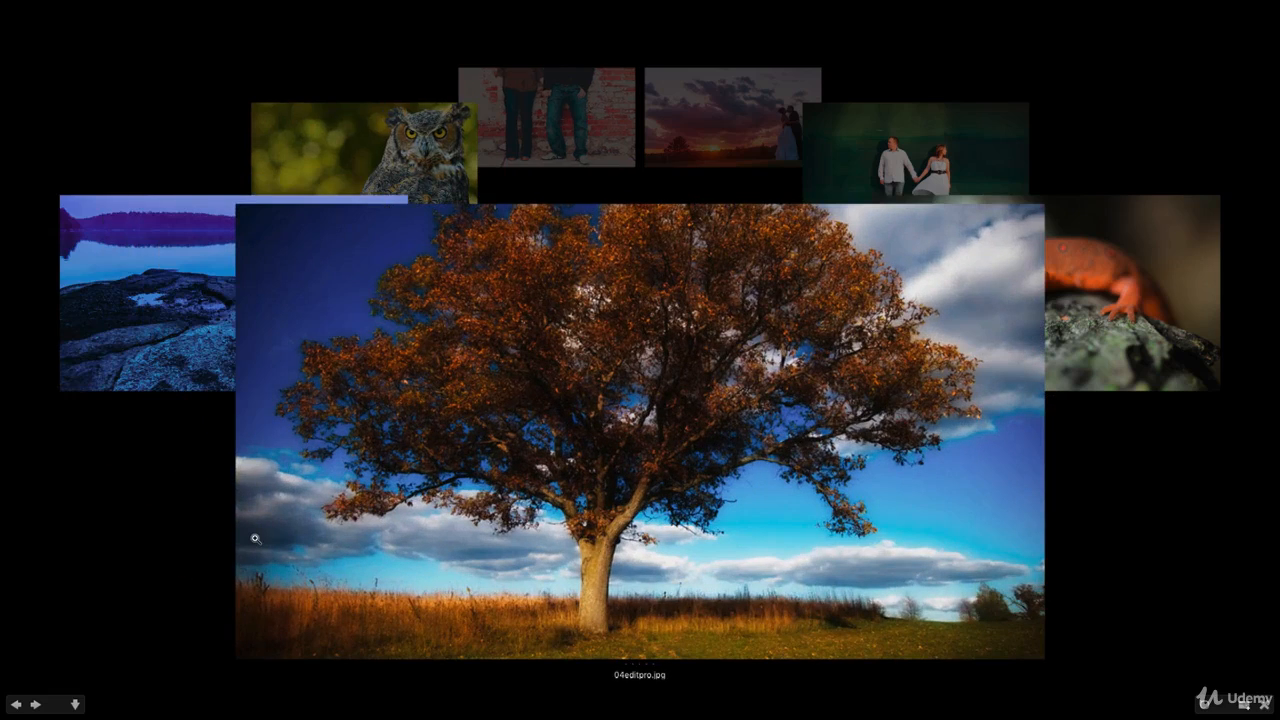
right_click(457, 533)
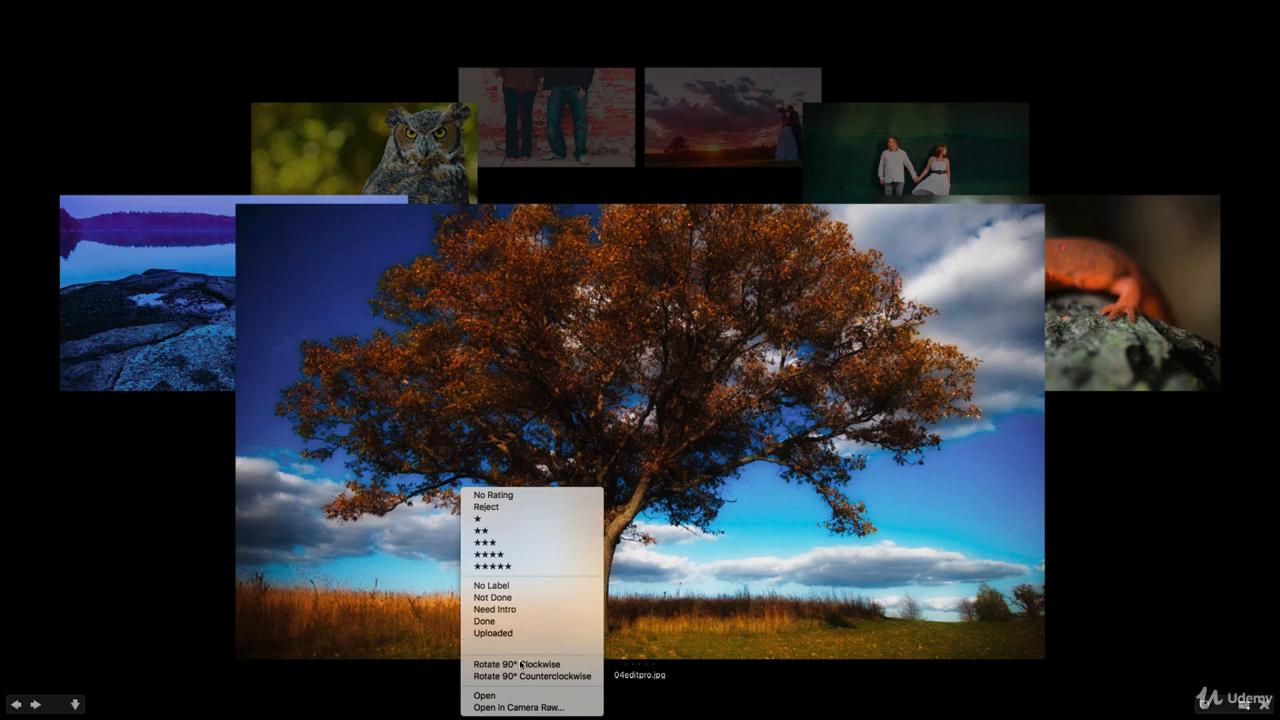
click(527, 567)
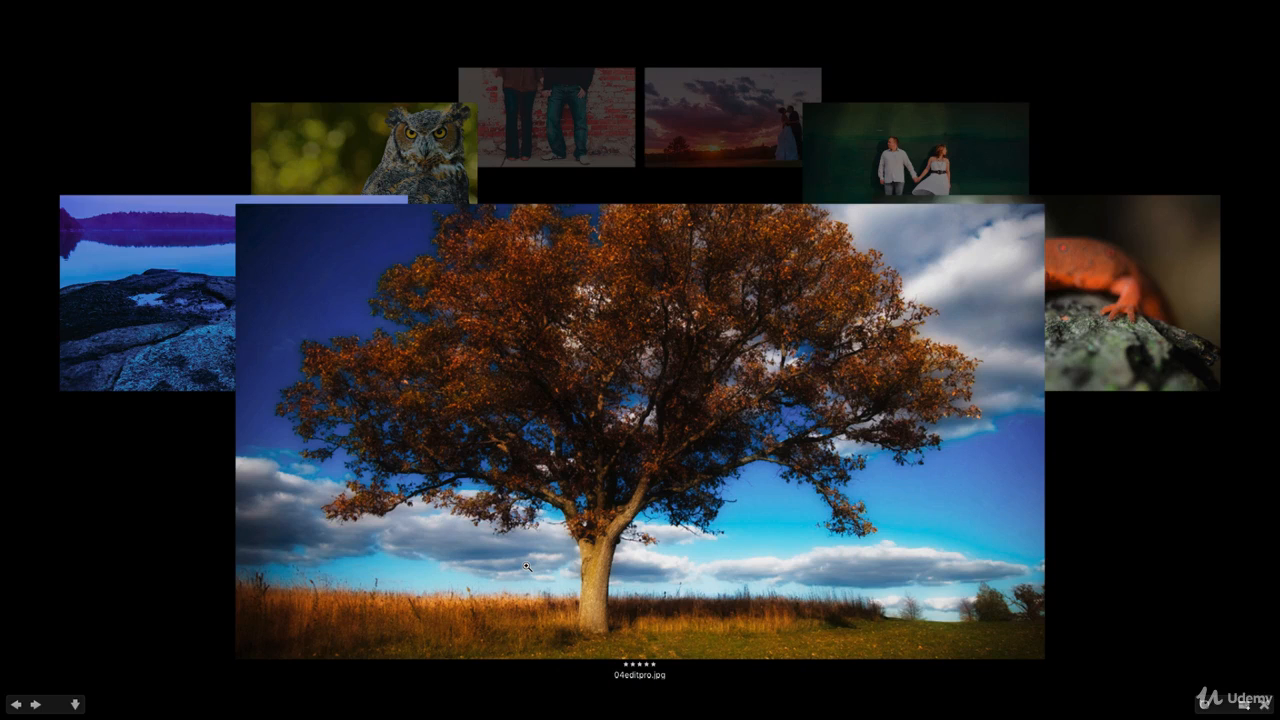
Browse back to 02editpro.jpg, check its rating and label options, and exit Review Mode
key(Left)
key(Left)
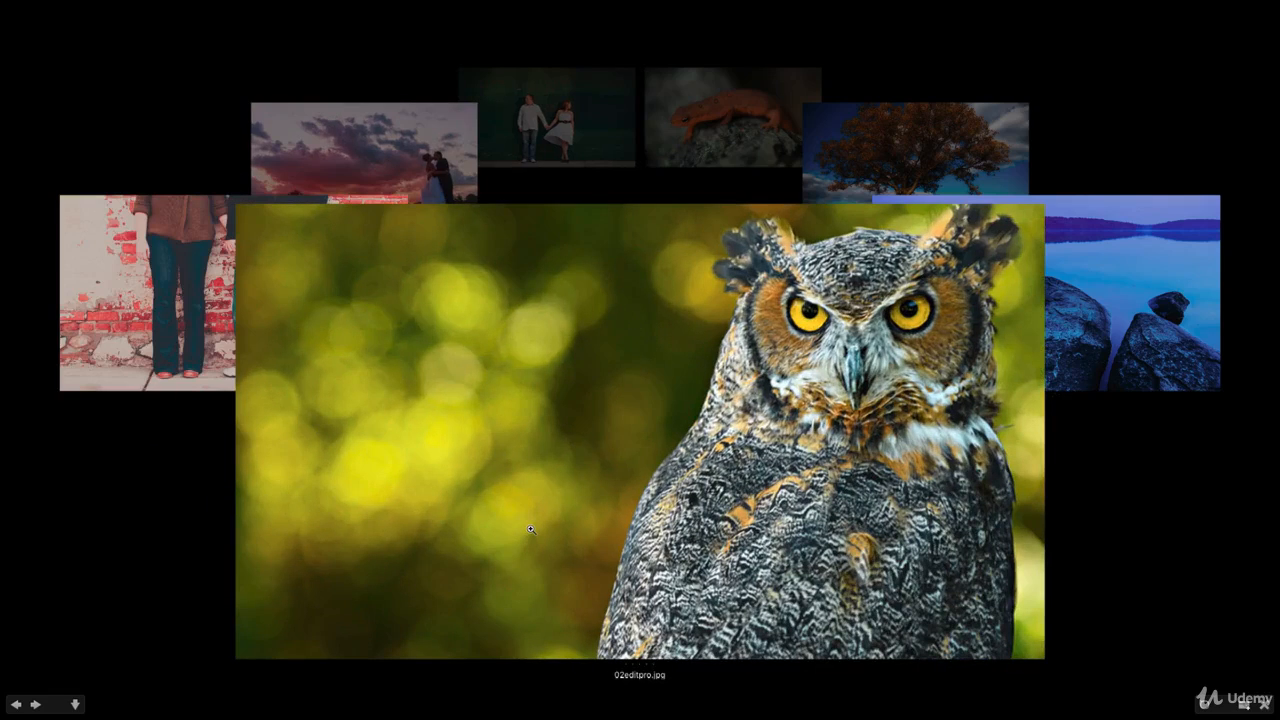
right_click(531, 529)
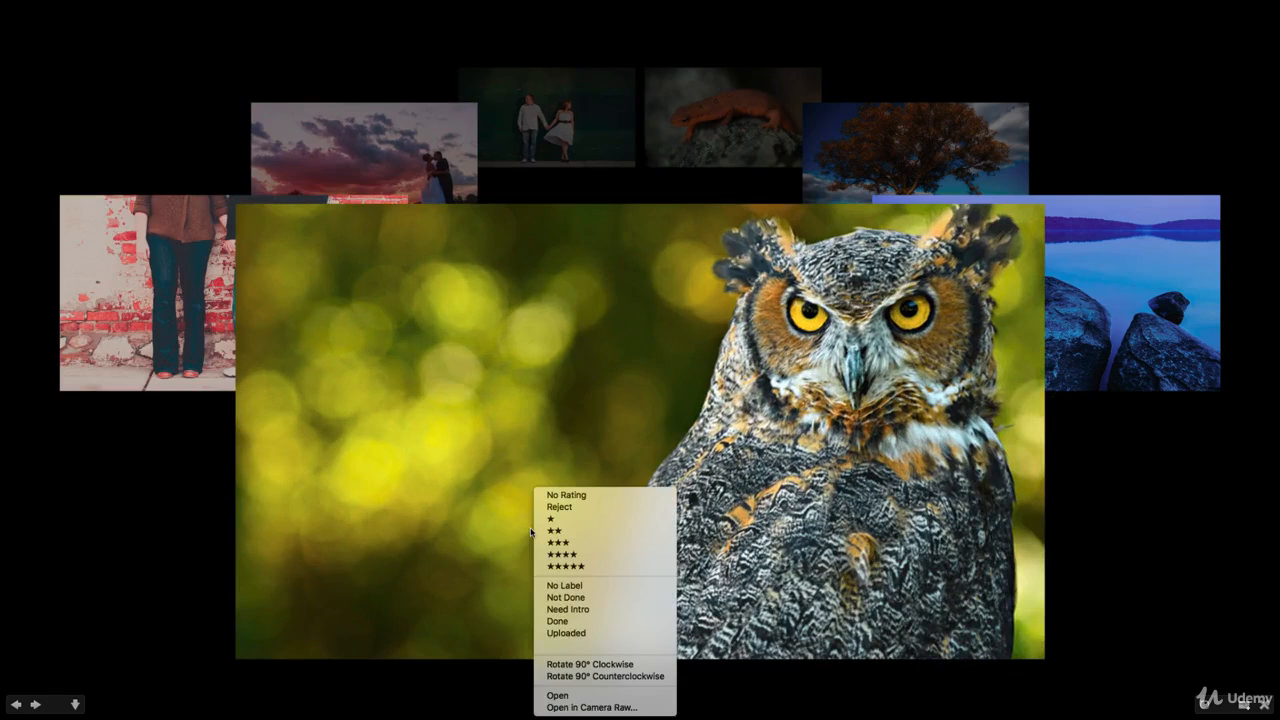
key(Escape)
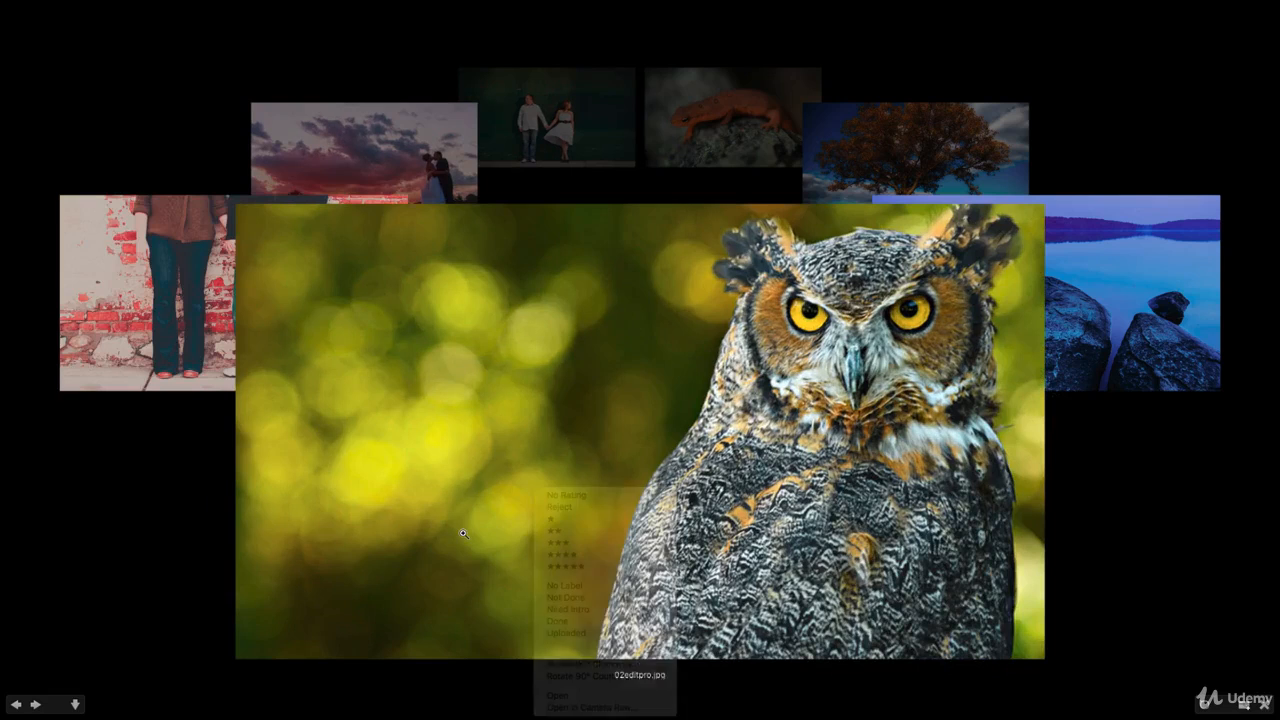
key(Escape)
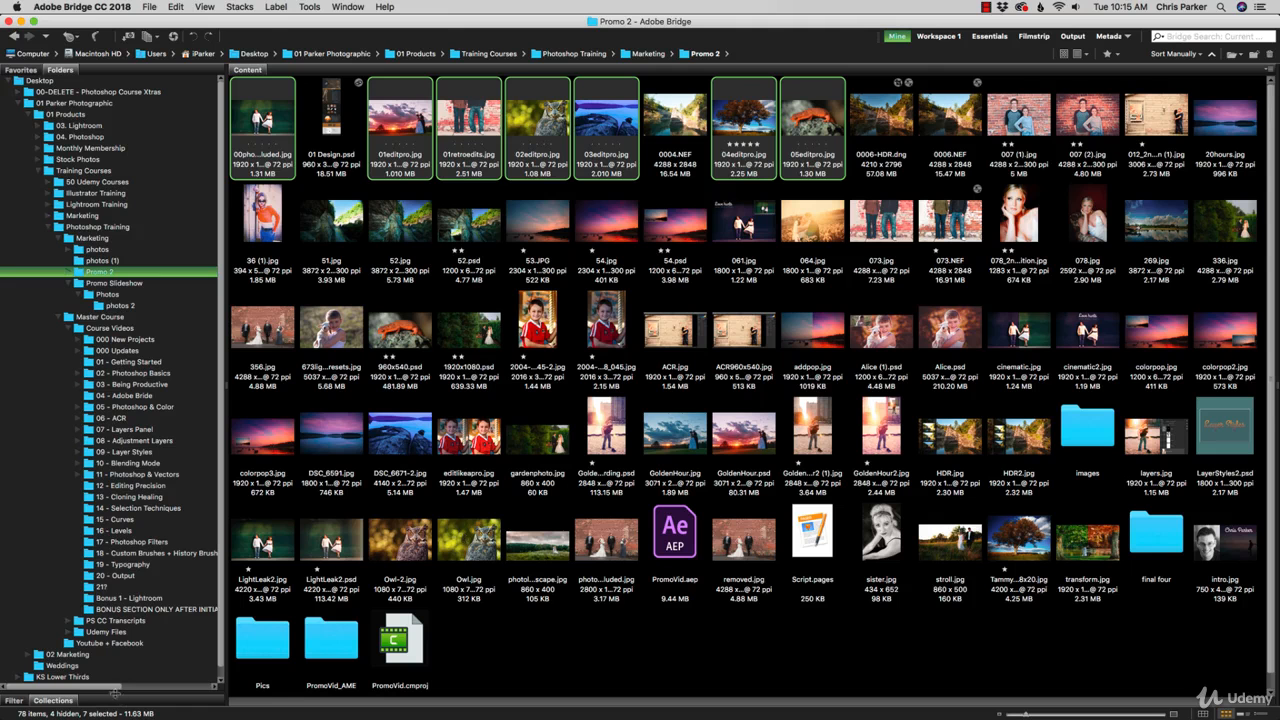
Enlarge the Collections area and save the selected photos from Review Mode as a collection named Collection from Review Mode
drag(115, 692, 145, 412)
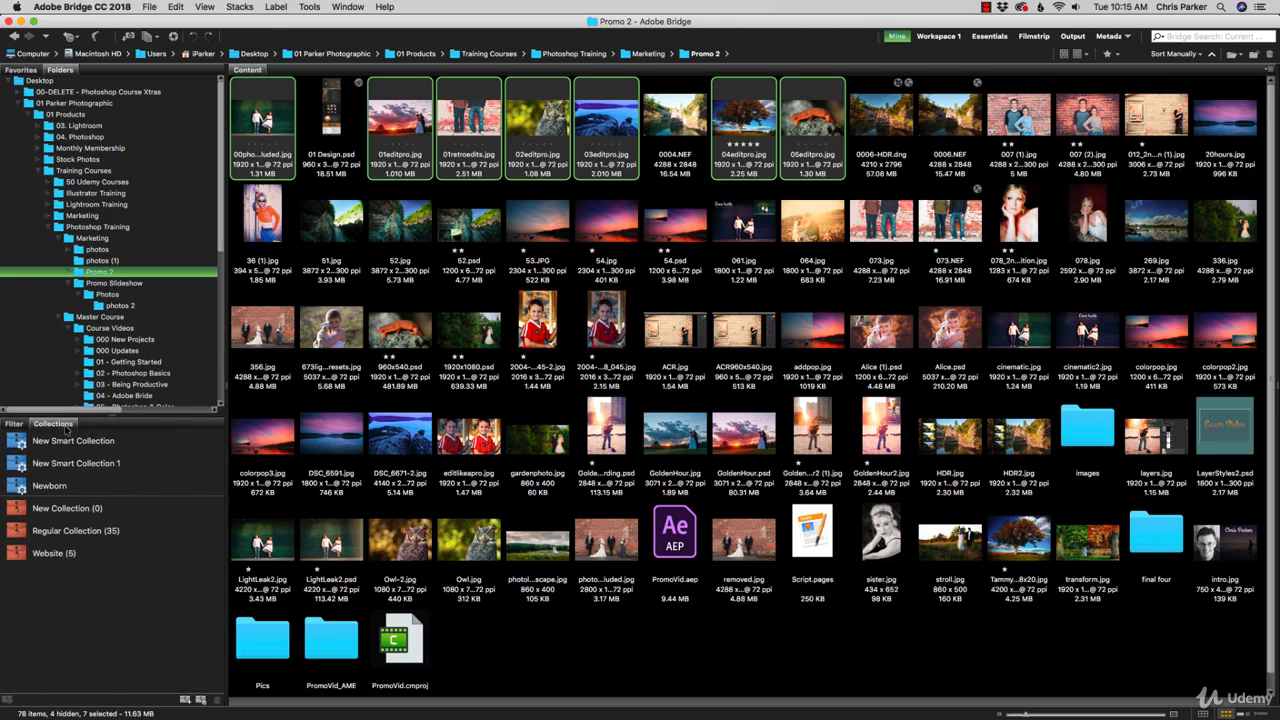
key(super+b)
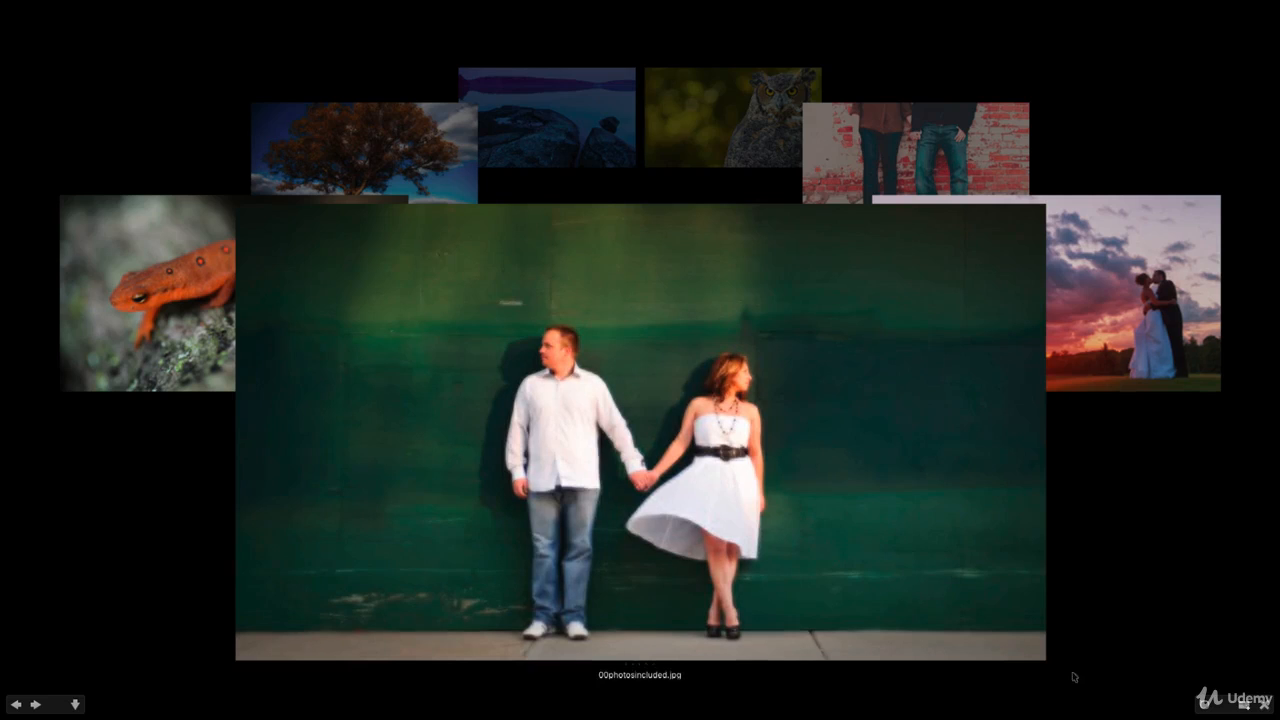
click(1243, 707)
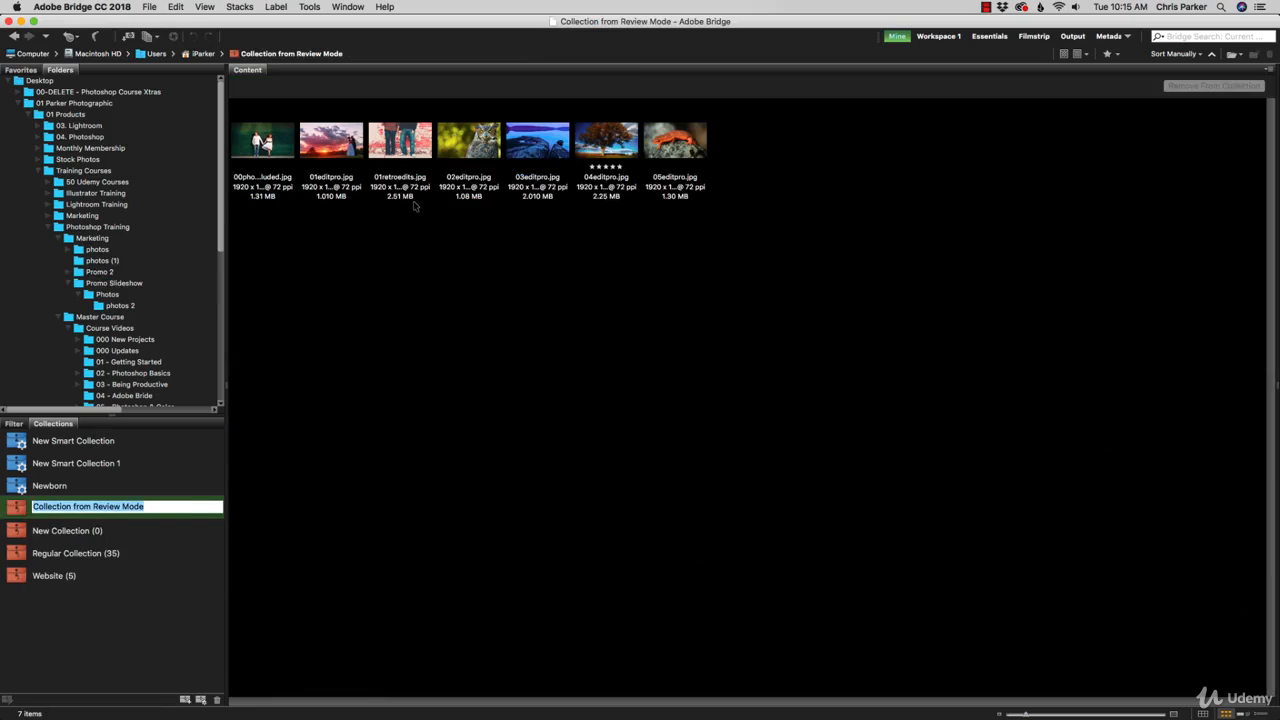
key(Return)
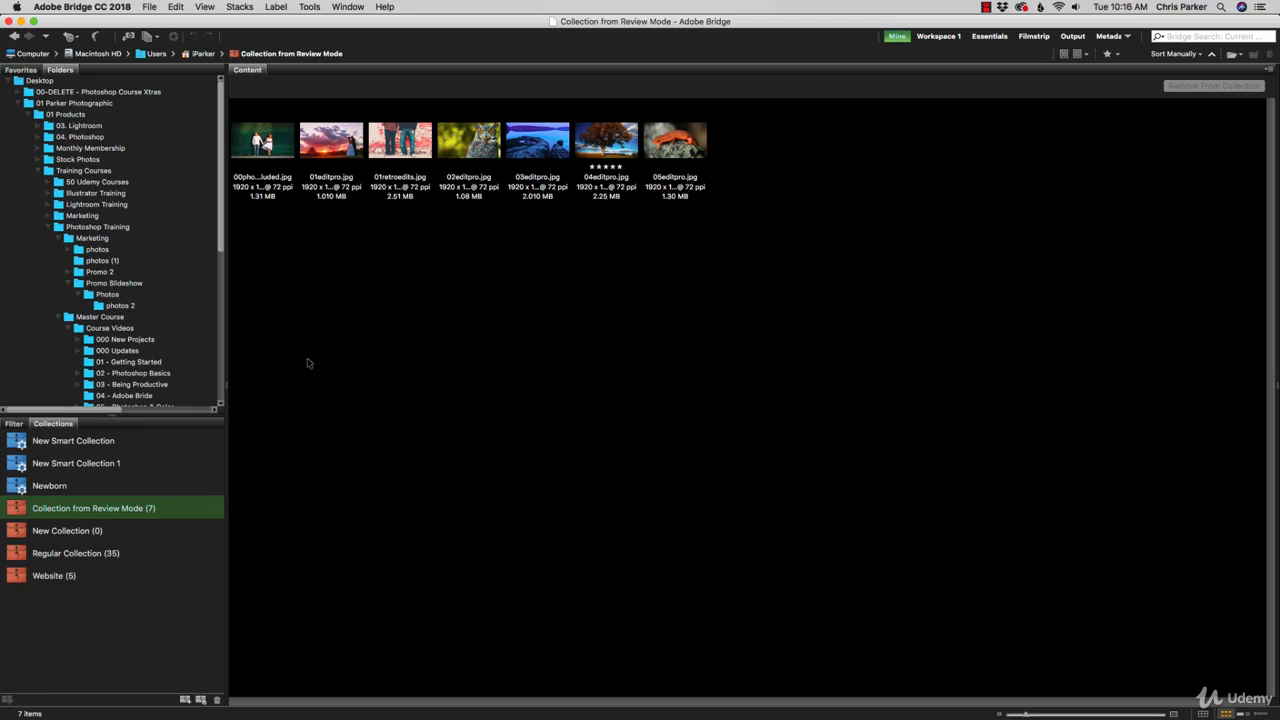
Select 00photosincluded.jpg in the new collection
click(397, 146)
click(395, 250)
click(251, 127)
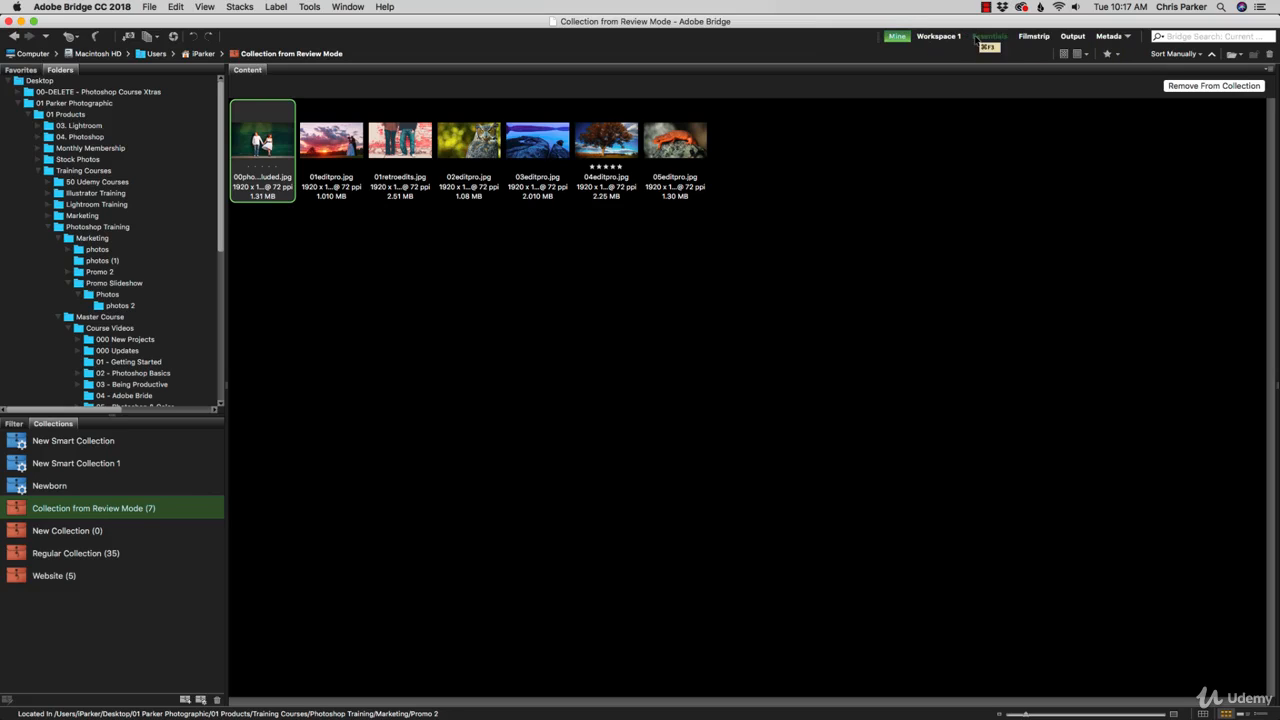
Try Workspace 1, switch to the Essentials workspace and check the available workspaces and management options
click(945, 36)
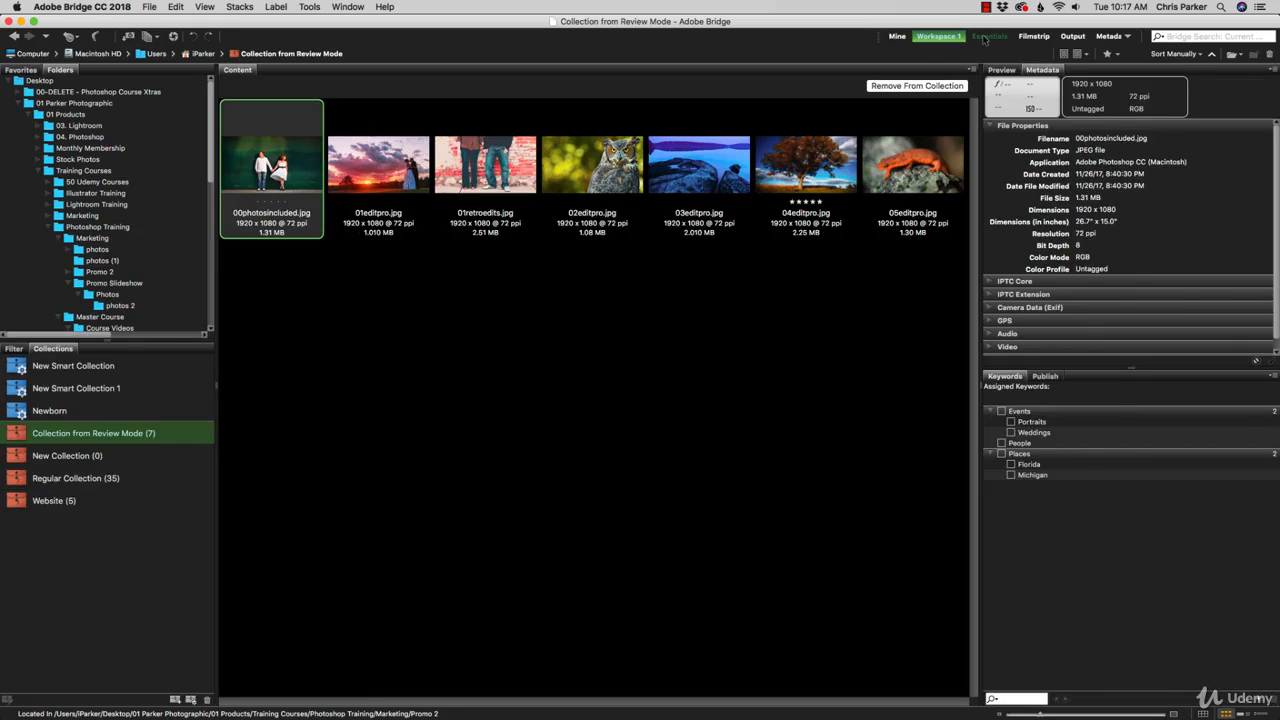
click(987, 37)
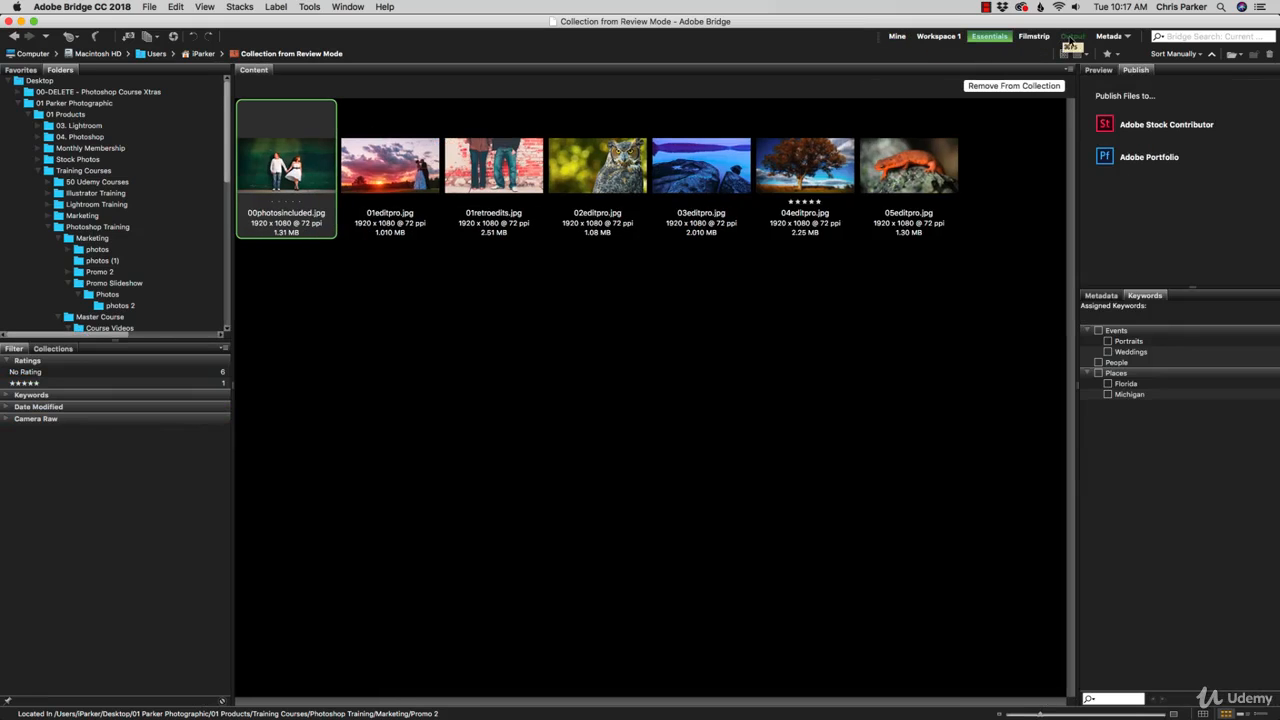
click(1127, 37)
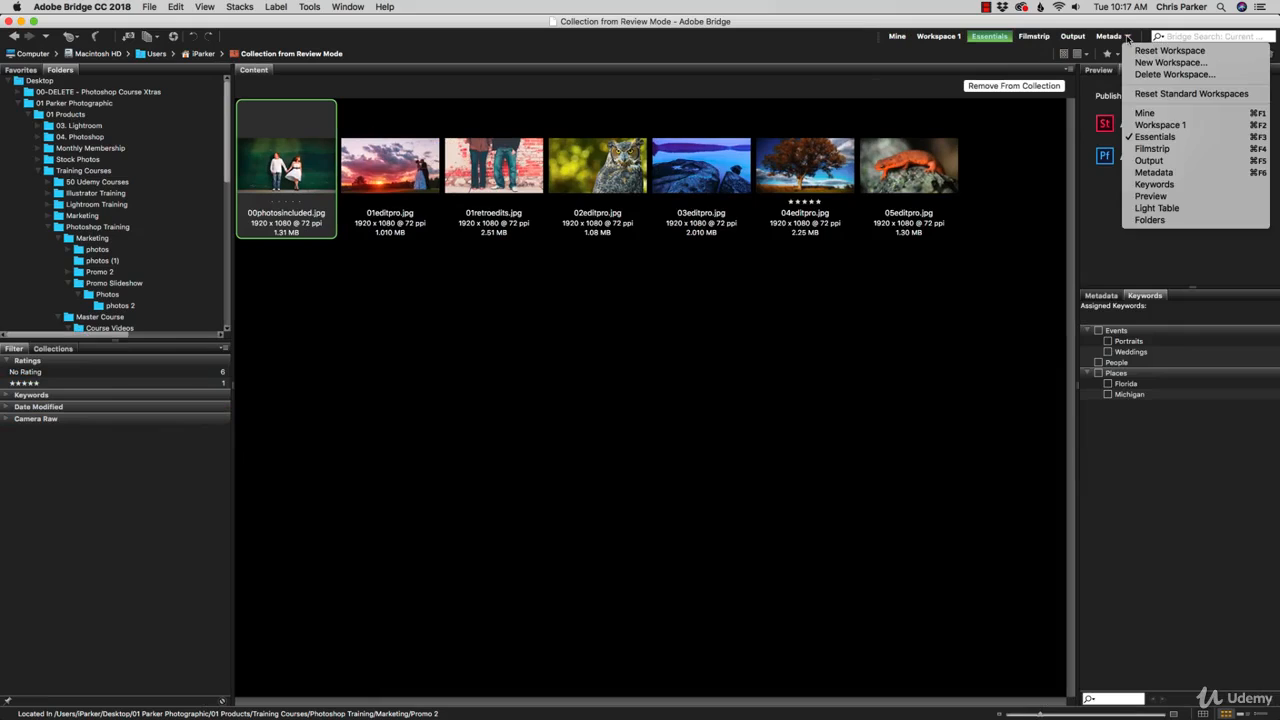
click(1129, 39)
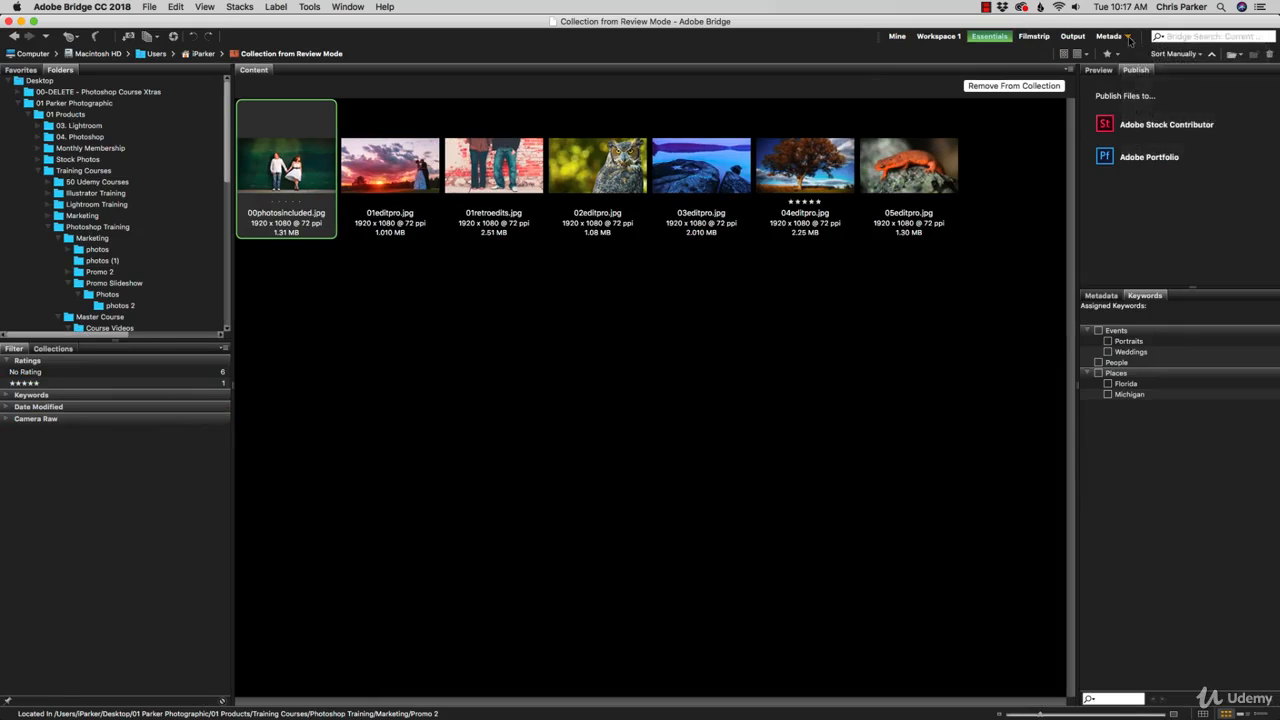
click(1129, 39)
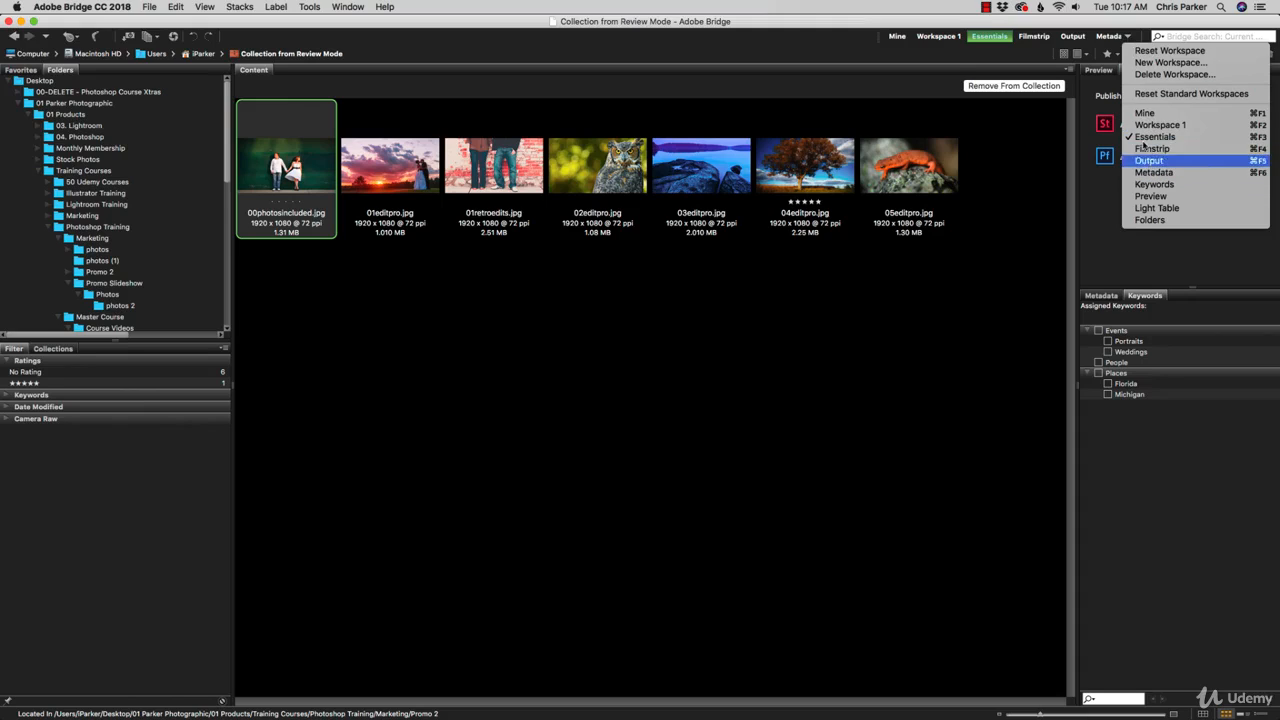
click(1120, 20)
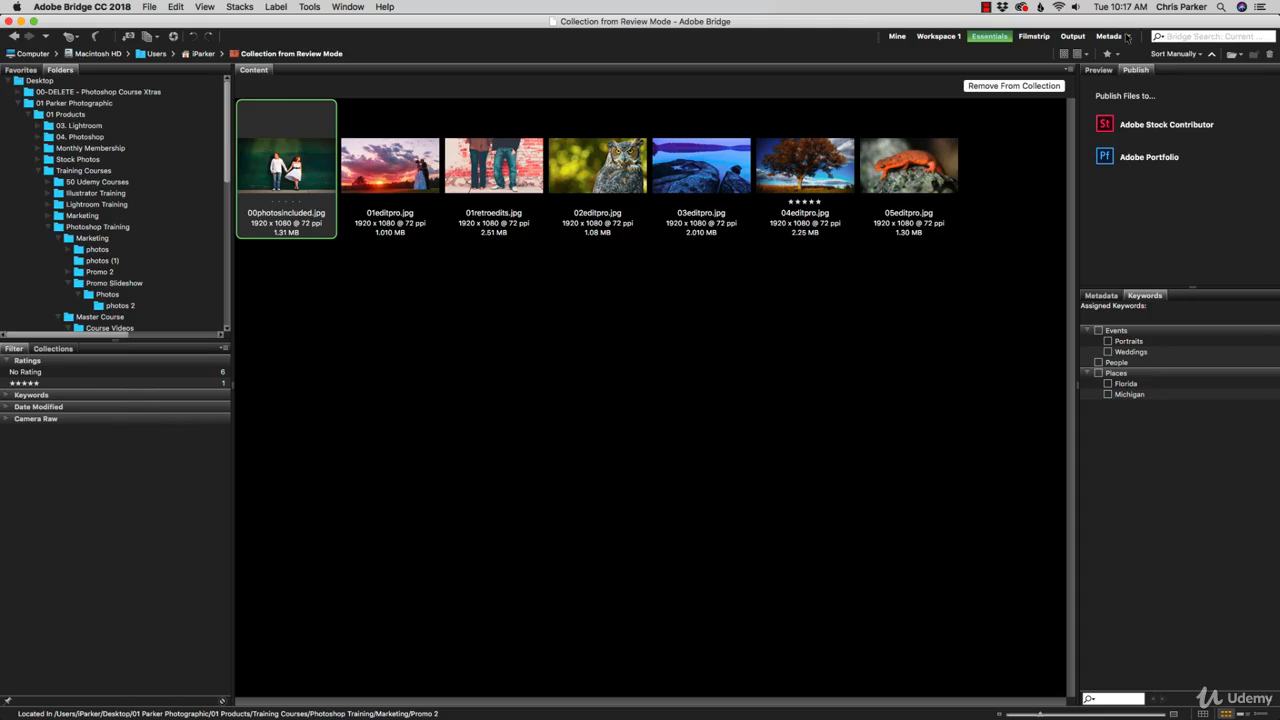
click(1128, 38)
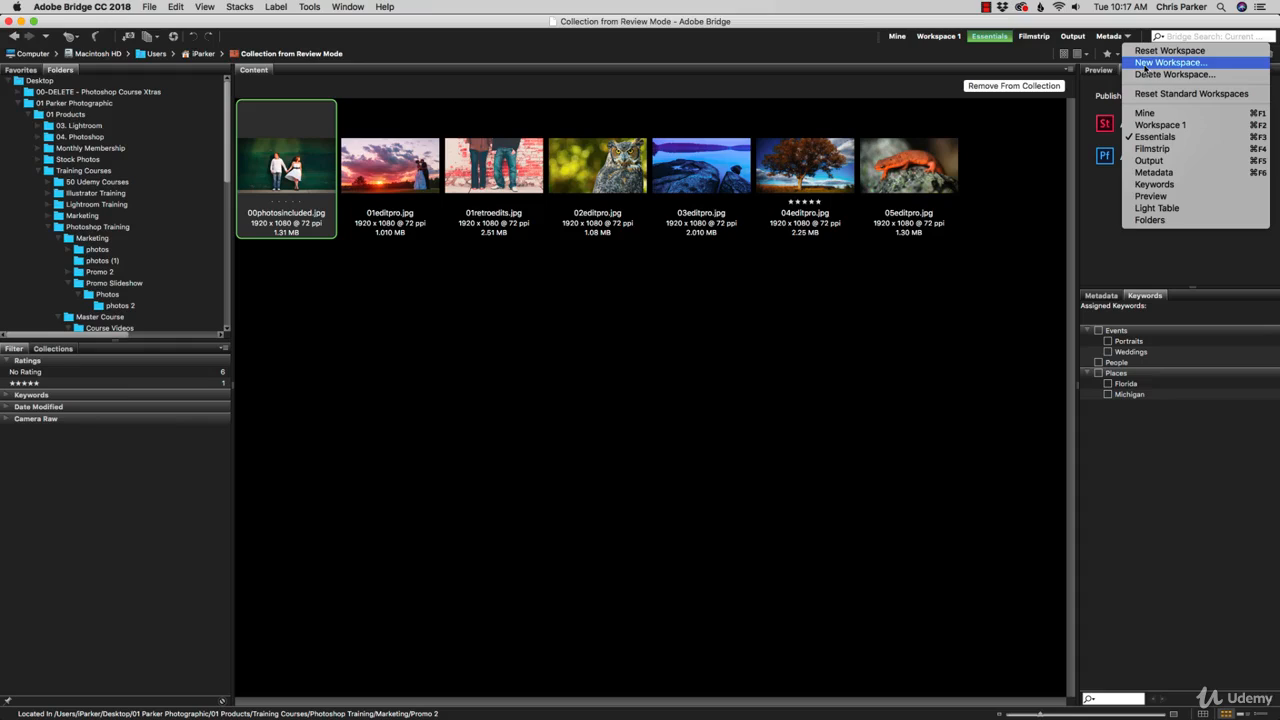
click(1134, 24)
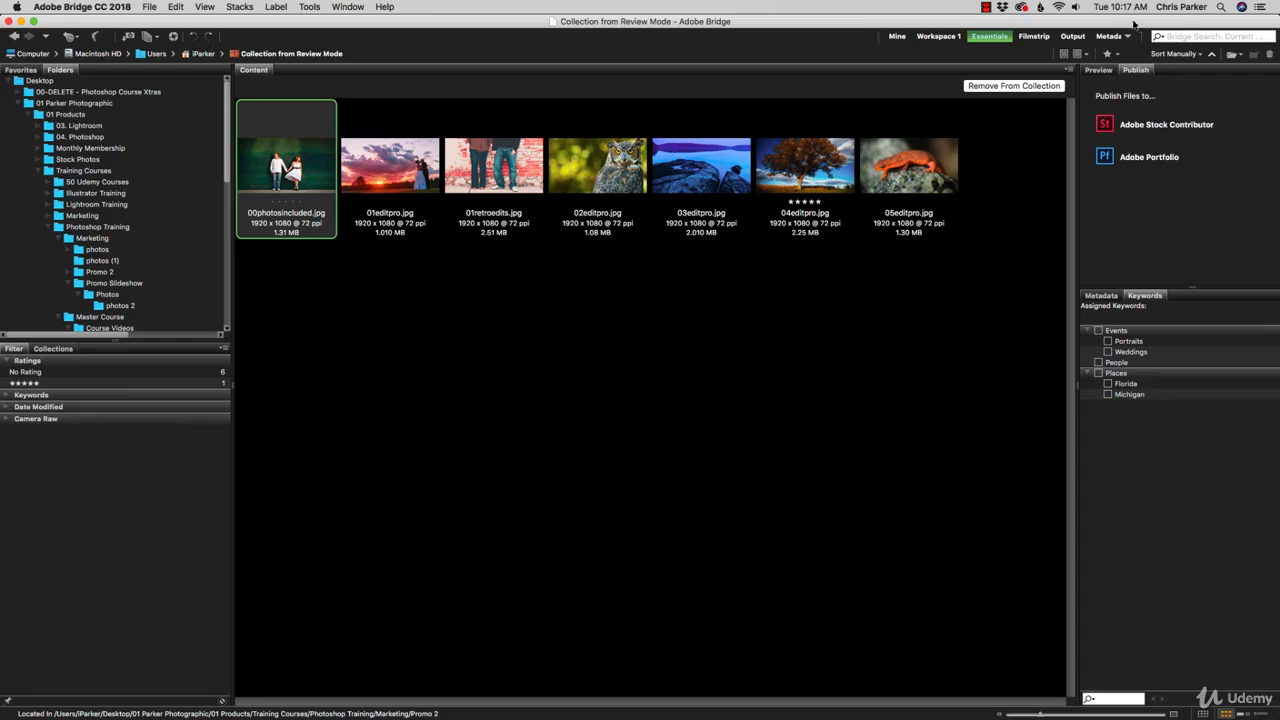
Check the sorting options and view the Favorites locations before returning to the folder tree
click(1200, 54)
click(1200, 54)
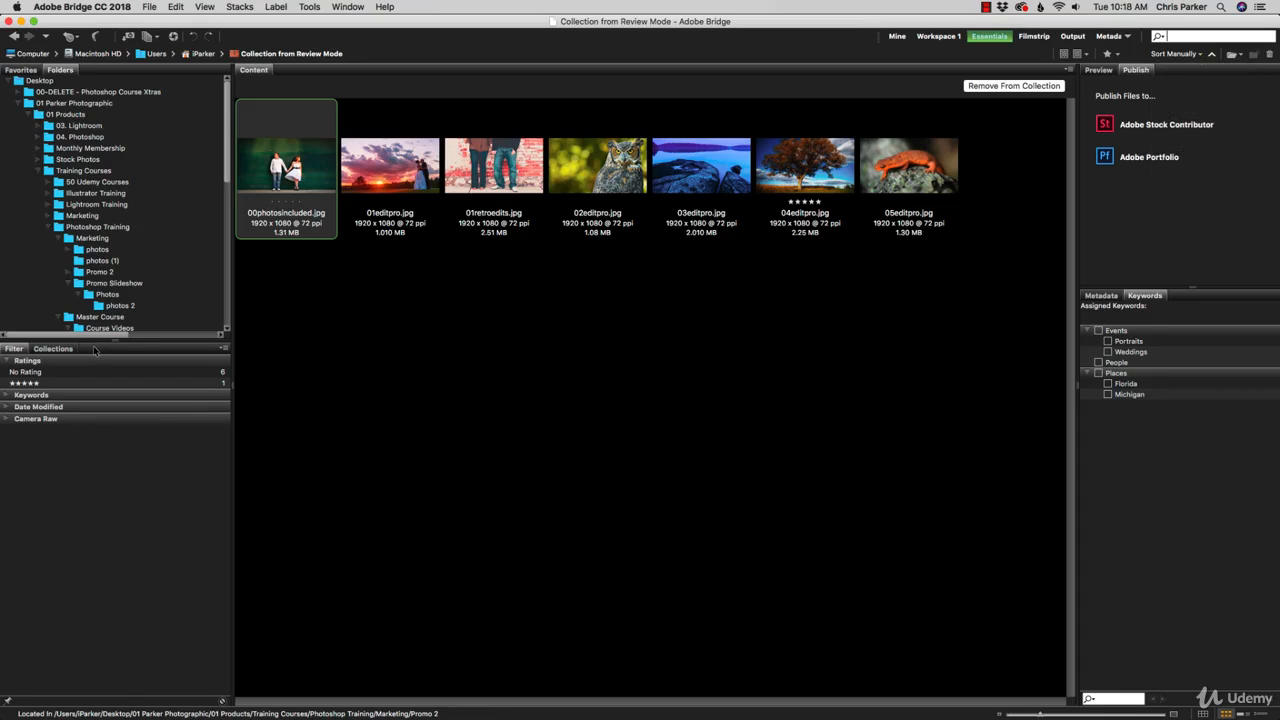
click(21, 70)
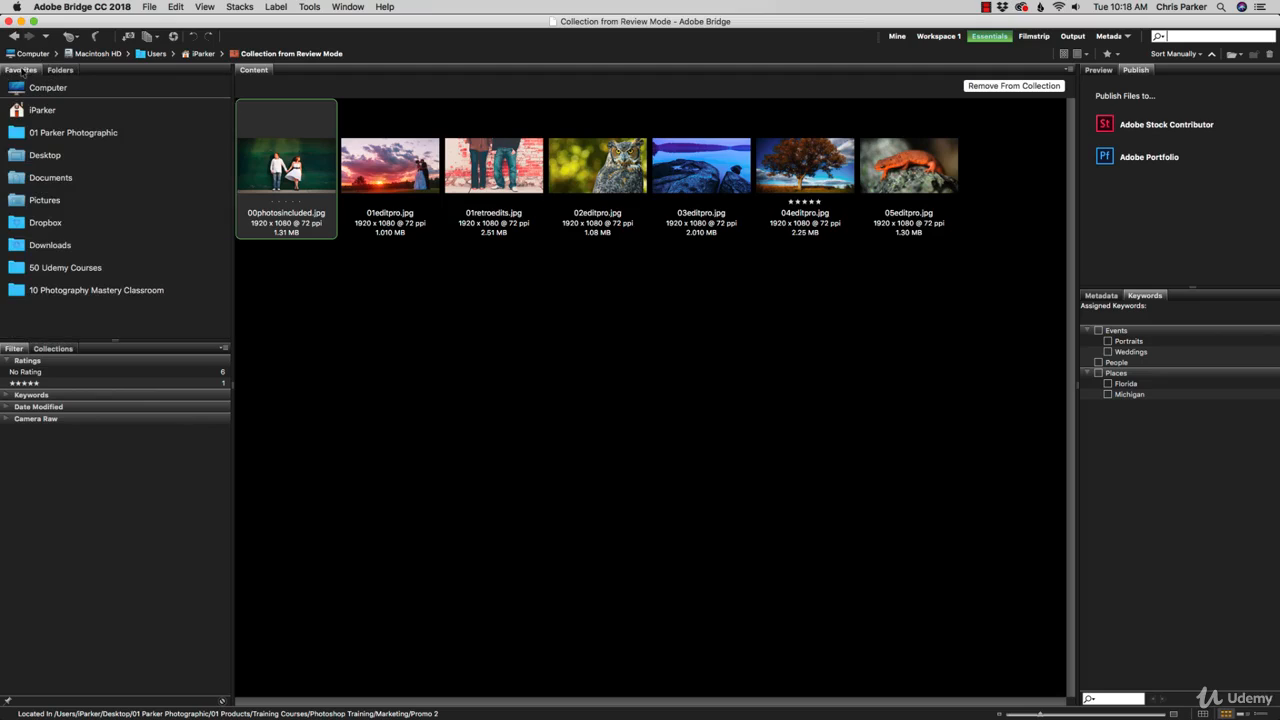
click(50, 70)
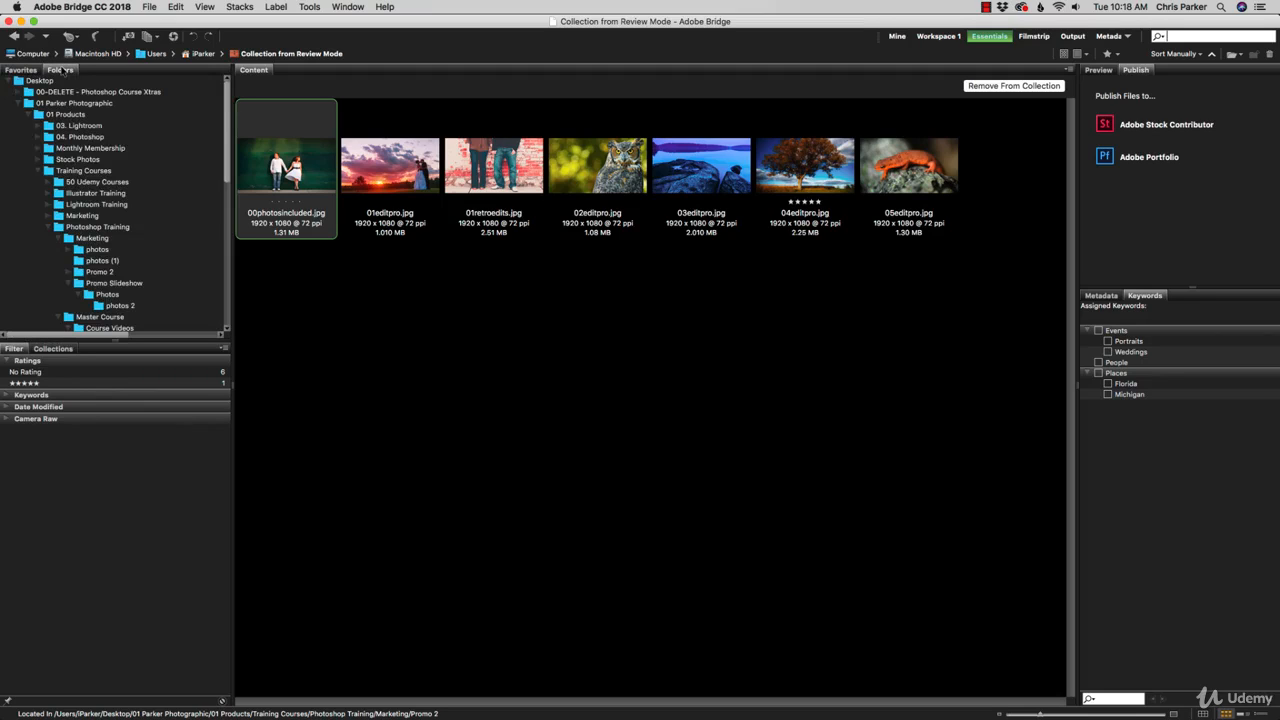
View the collections, return to the filters and expand the Keywords, Date Modified and Camera Raw criteria
click(47, 349)
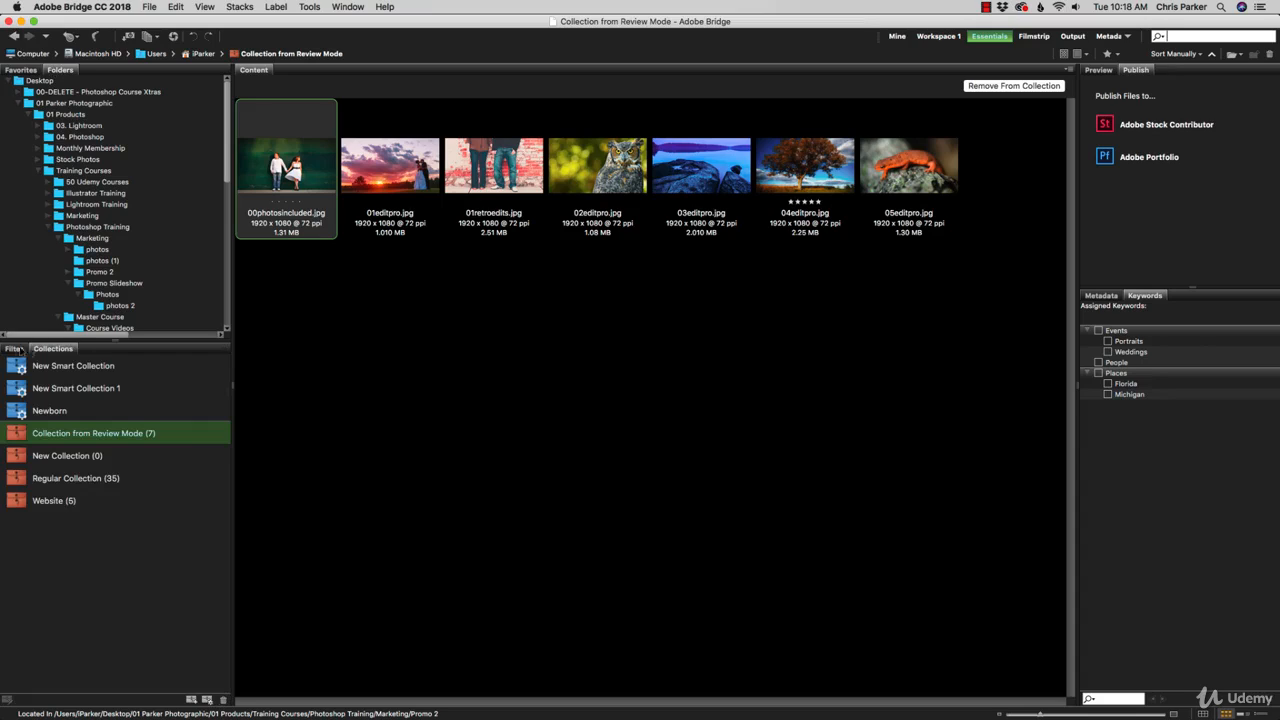
click(15, 349)
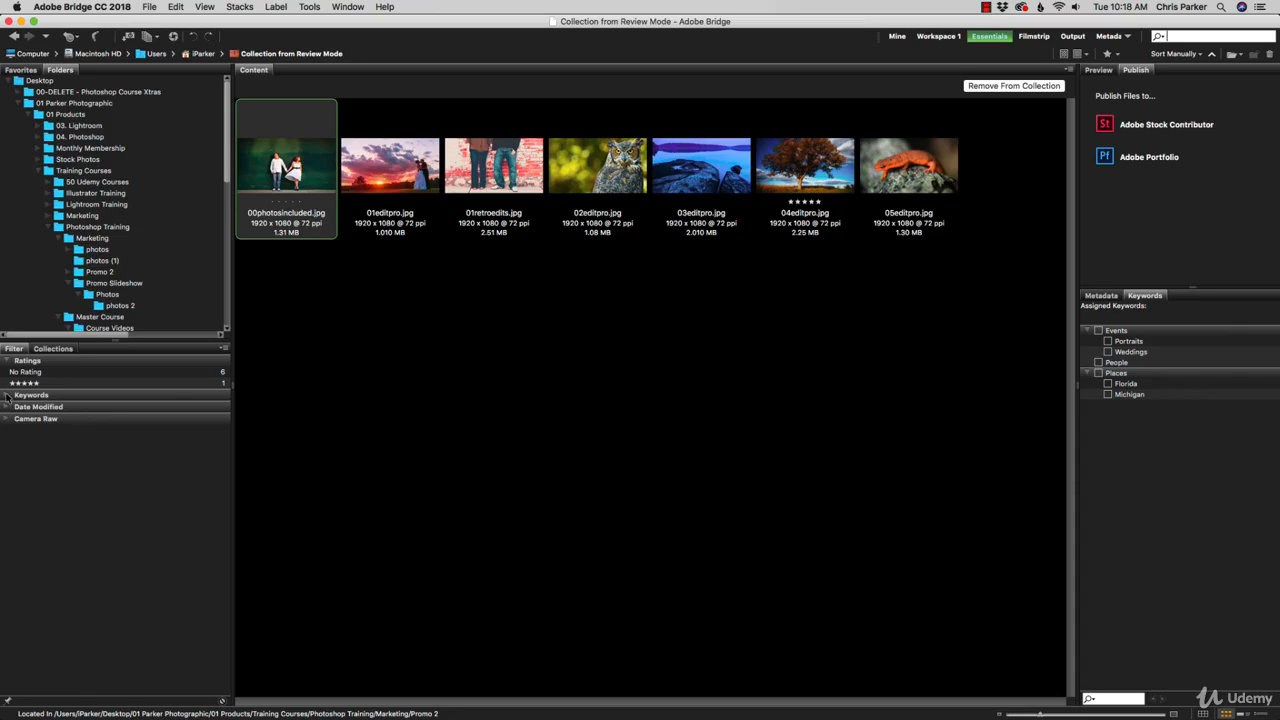
click(6, 395)
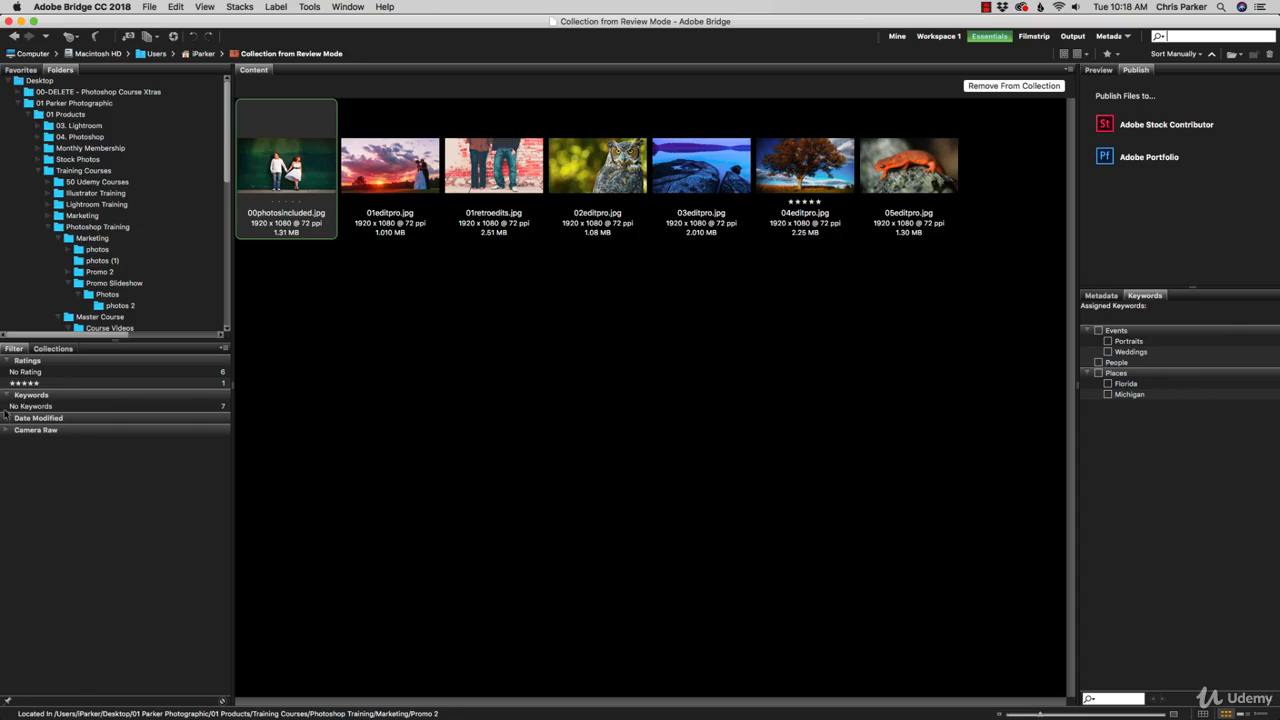
click(6, 418)
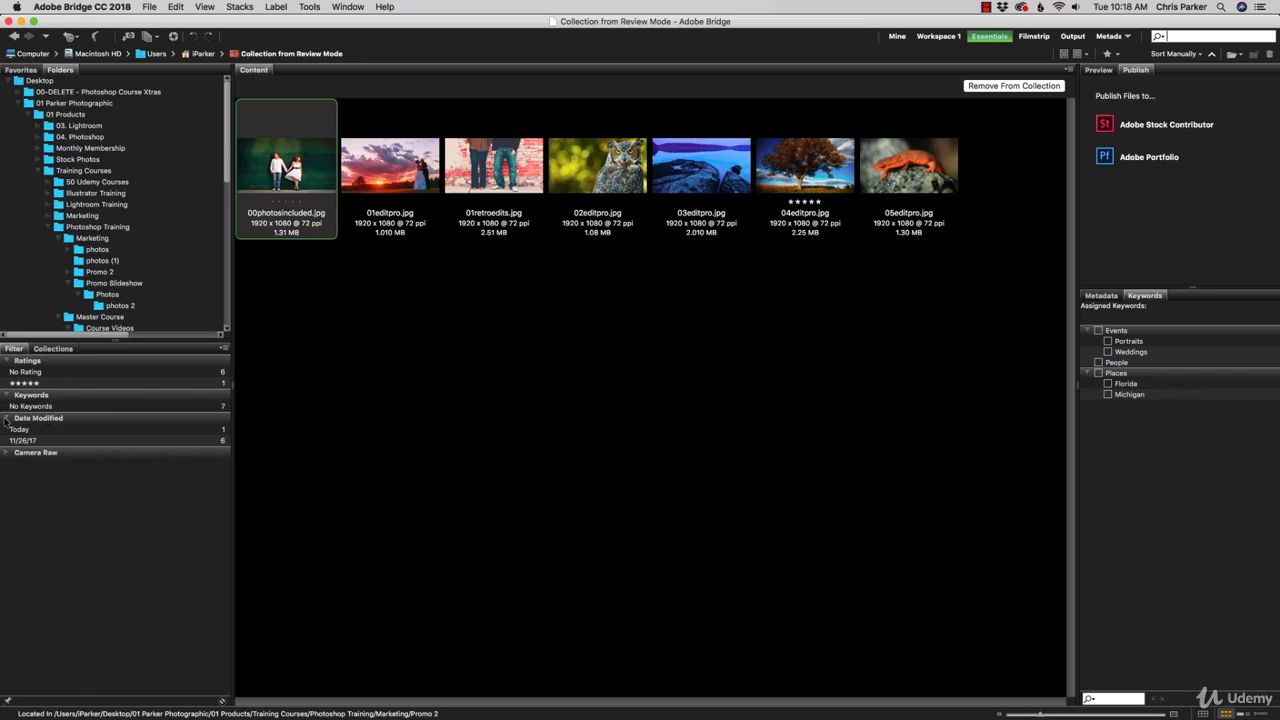
click(6, 453)
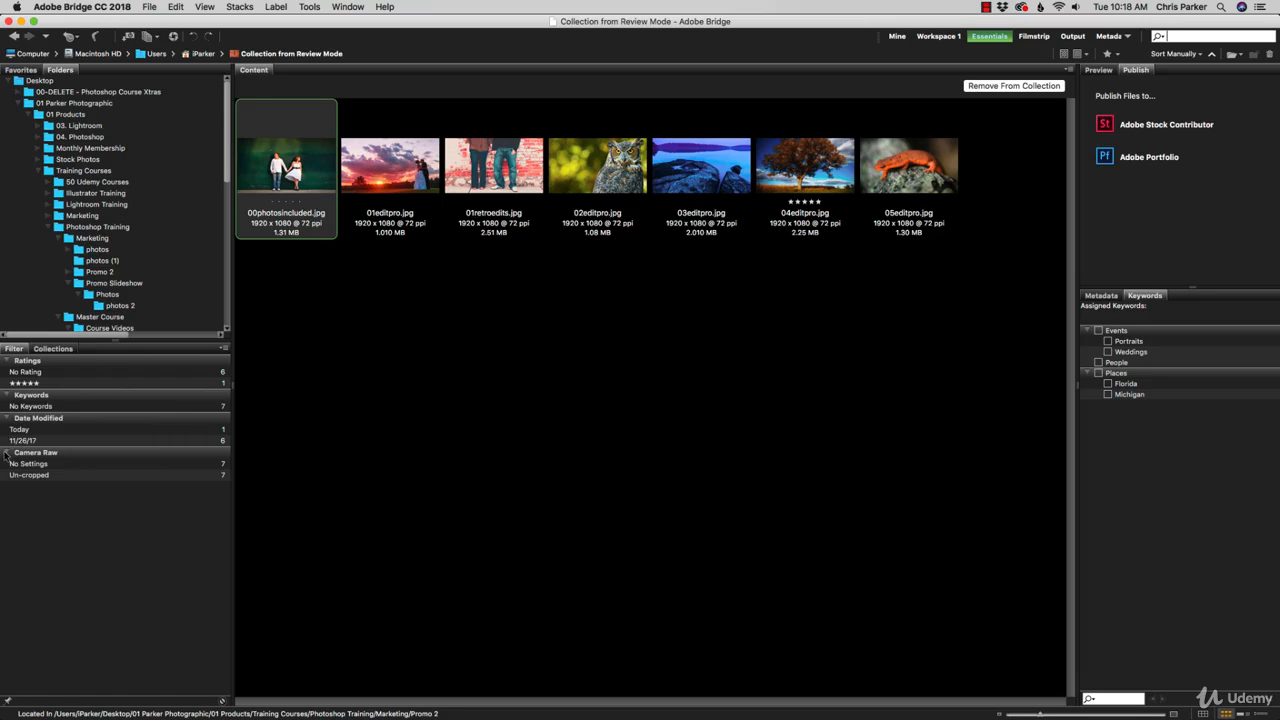
Open the photos 2 folder, try the Florida Wedding Photographer and Georgian Bay keyword filters, and clear both
click(110, 306)
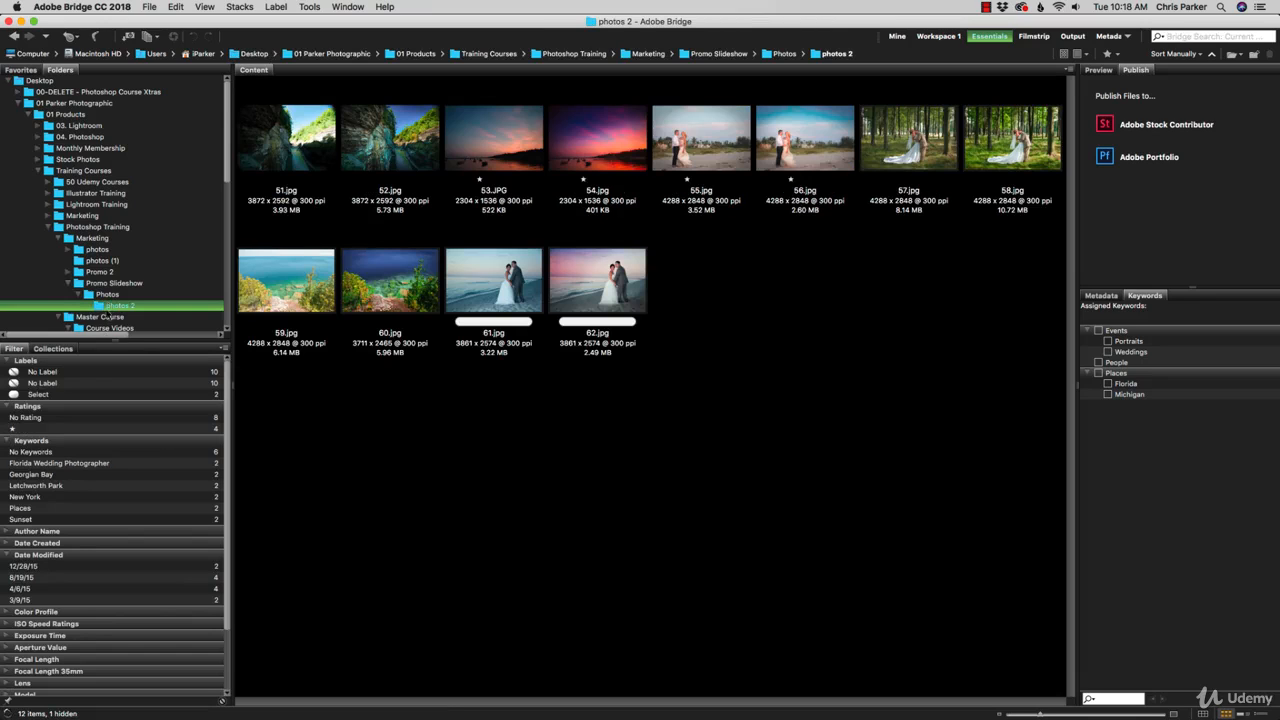
click(34, 463)
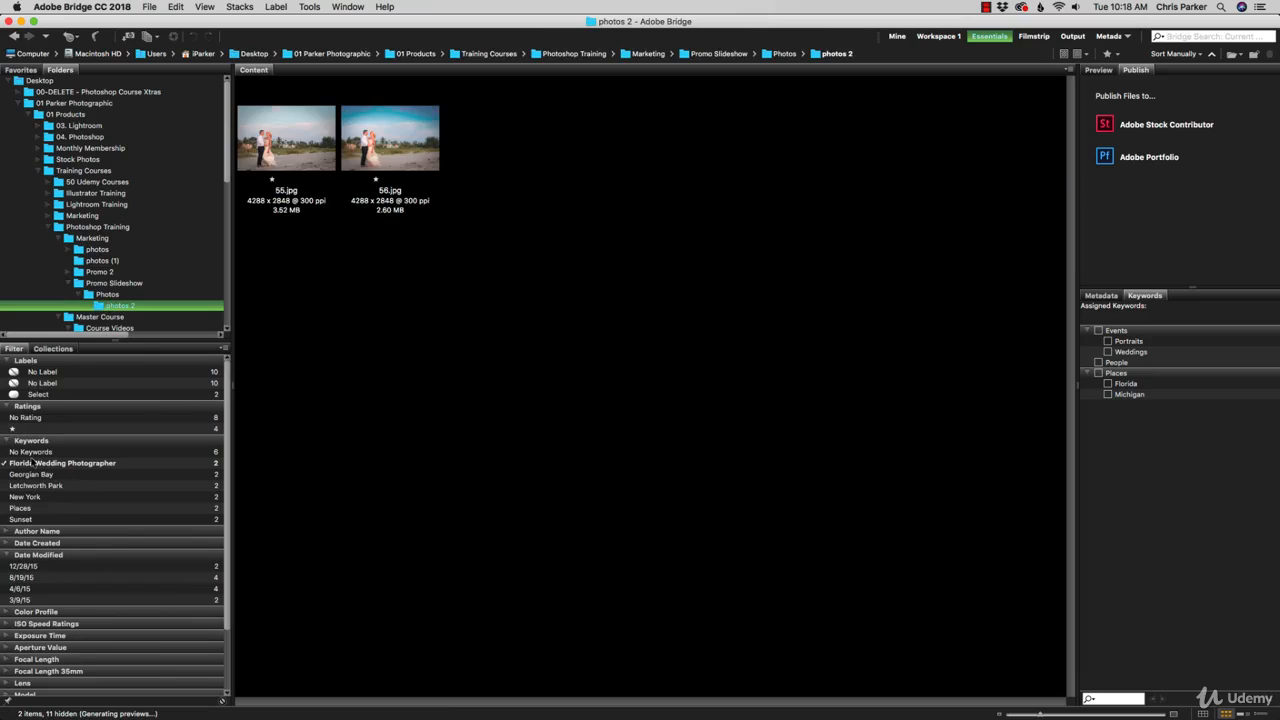
click(33, 474)
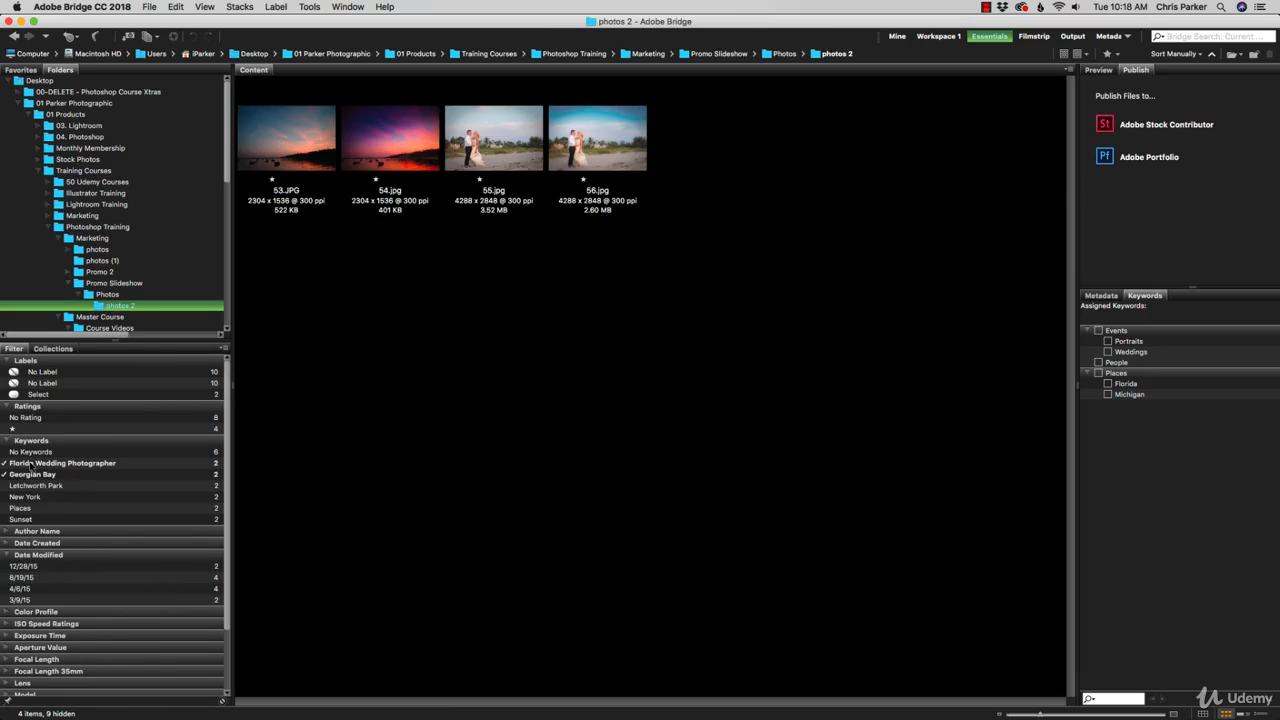
click(30, 463)
click(32, 475)
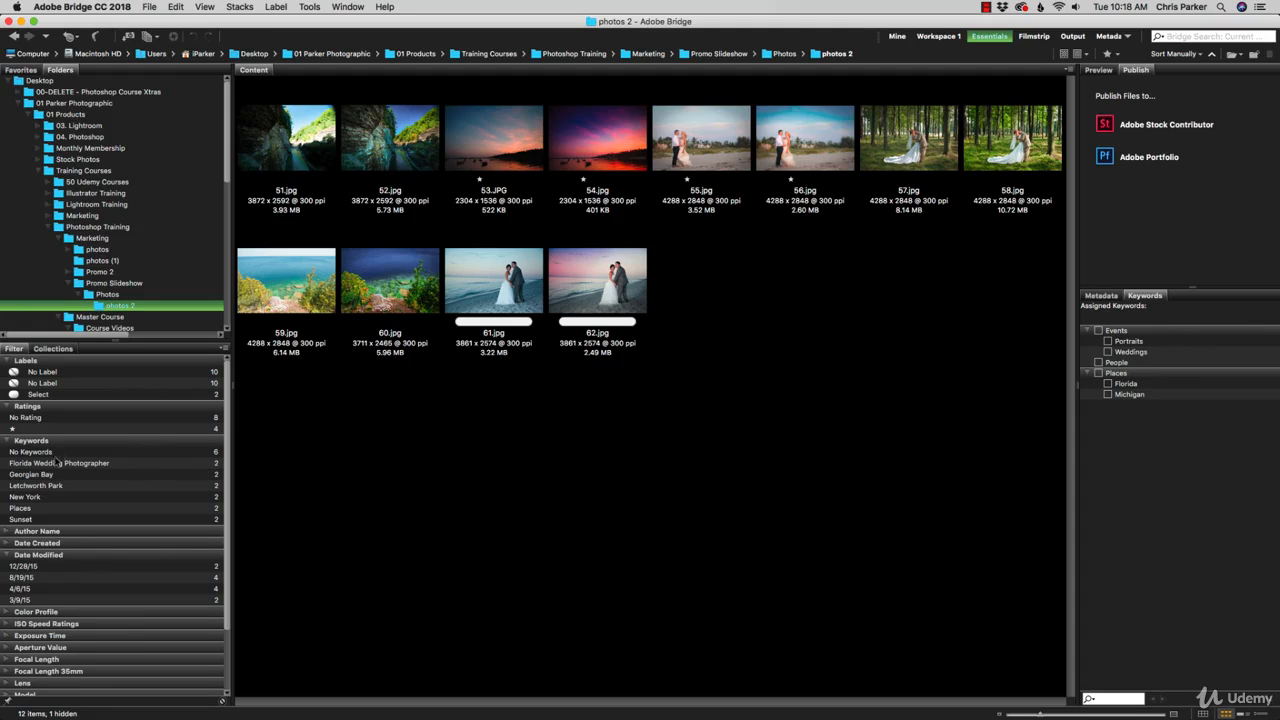
Collapse the Date Modified filter criteria and view the list of available filter categories
click(6, 555)
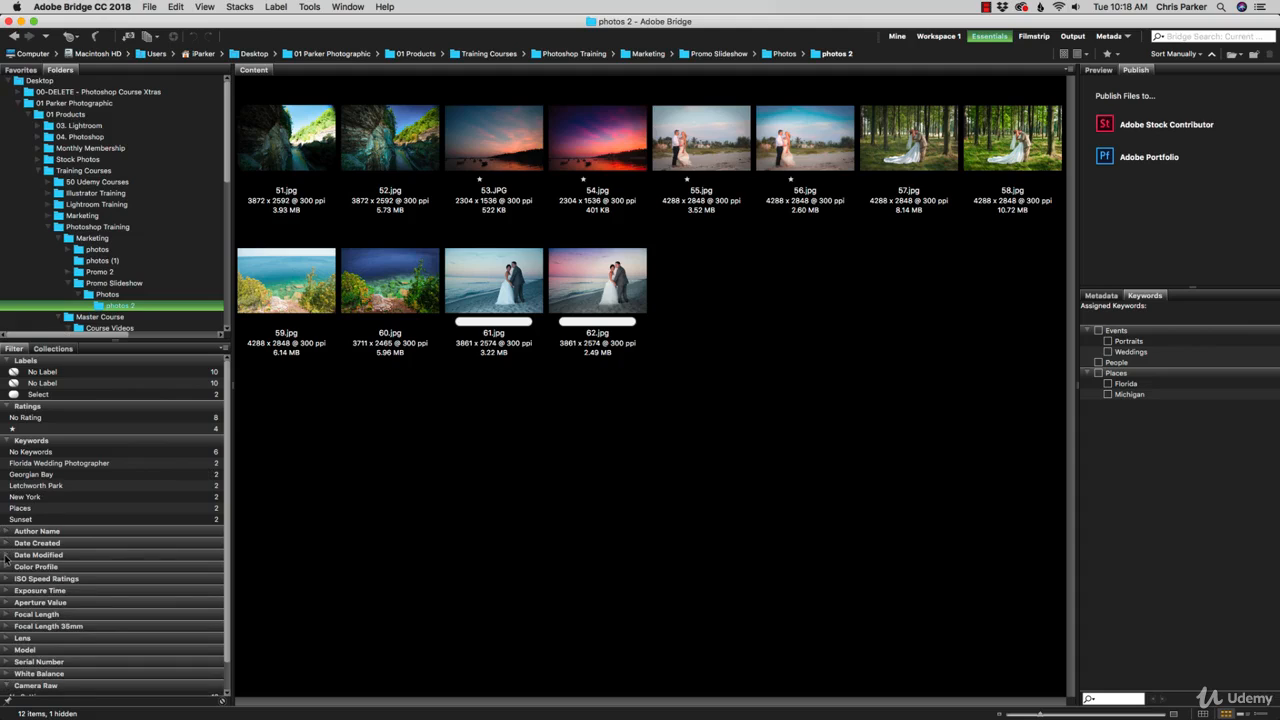
right_click(222, 350)
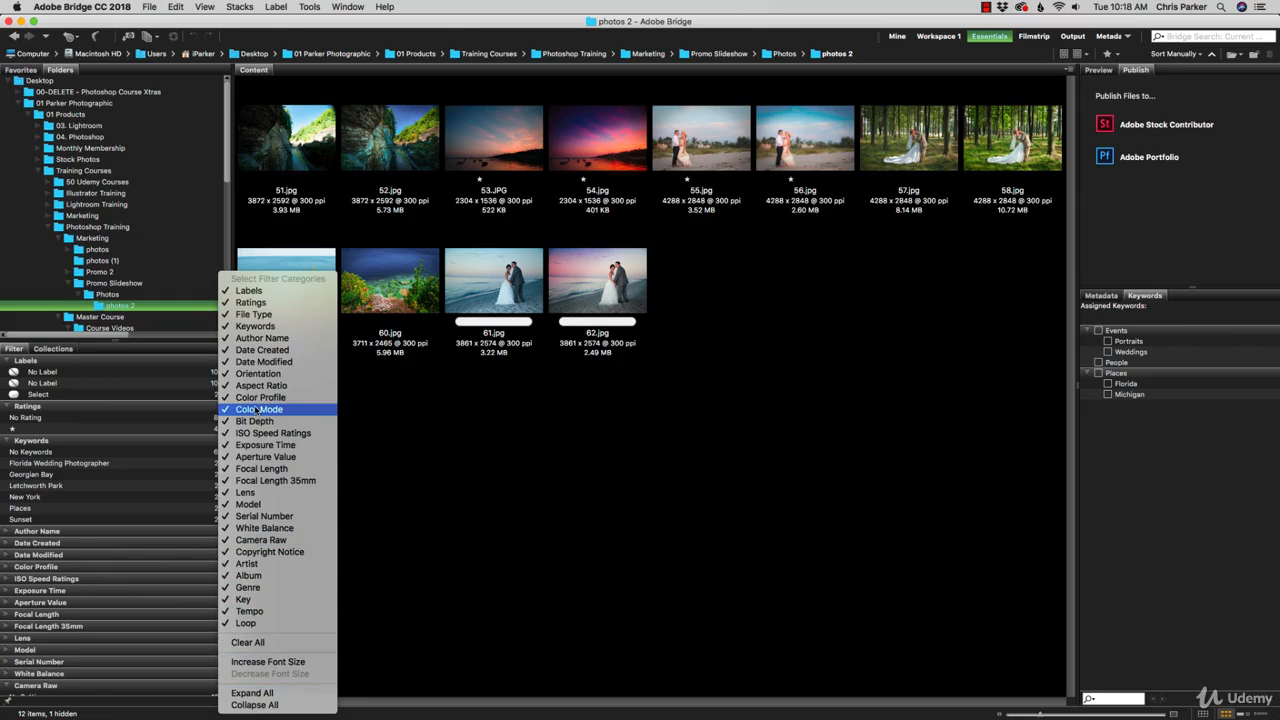
click(156, 347)
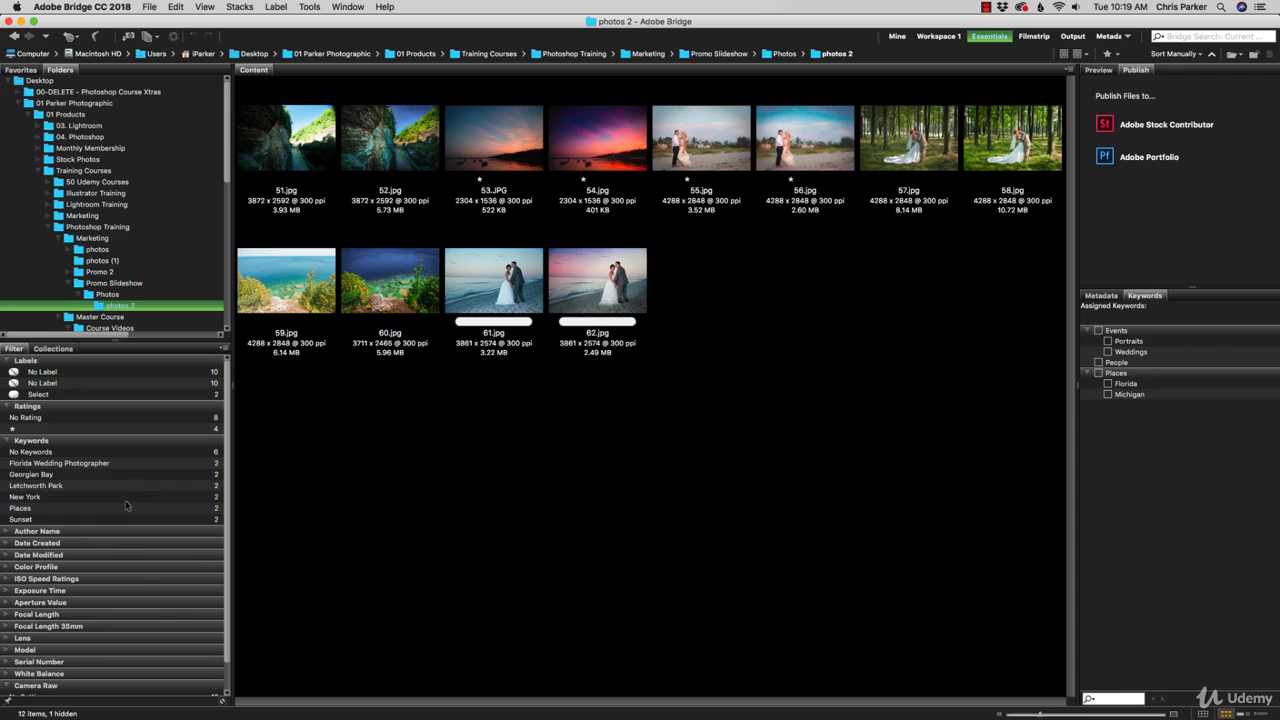
Expand the Focal Length criteria, try the 65.0 mm, 50.0 mm and 34.0 mm filters one at a time, and clear each one
click(8, 615)
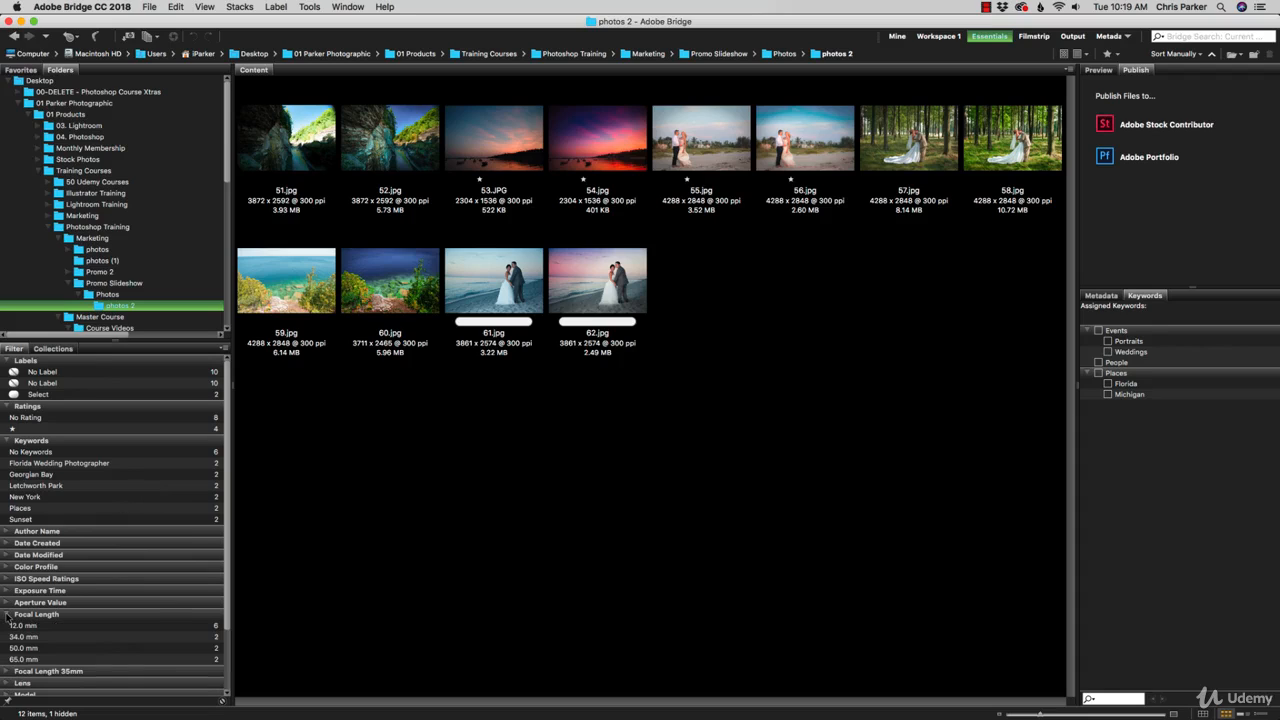
scroll(24, 619, down, 3)
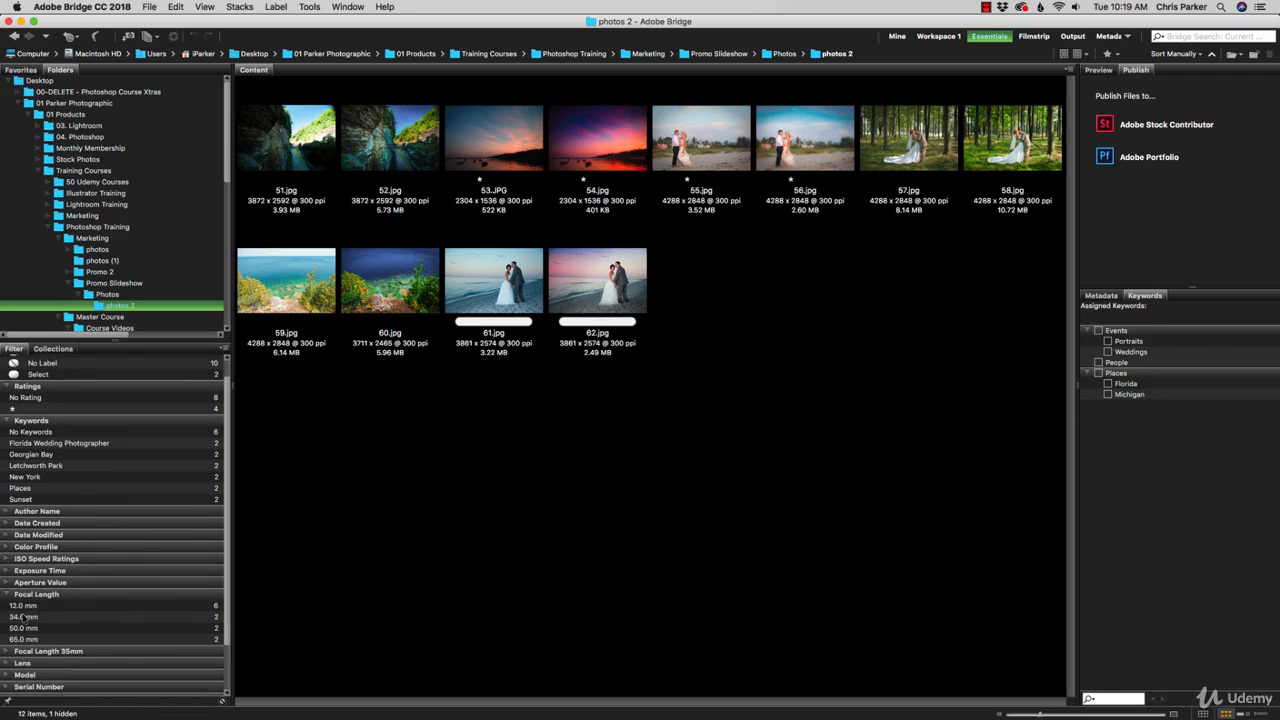
click(8, 564)
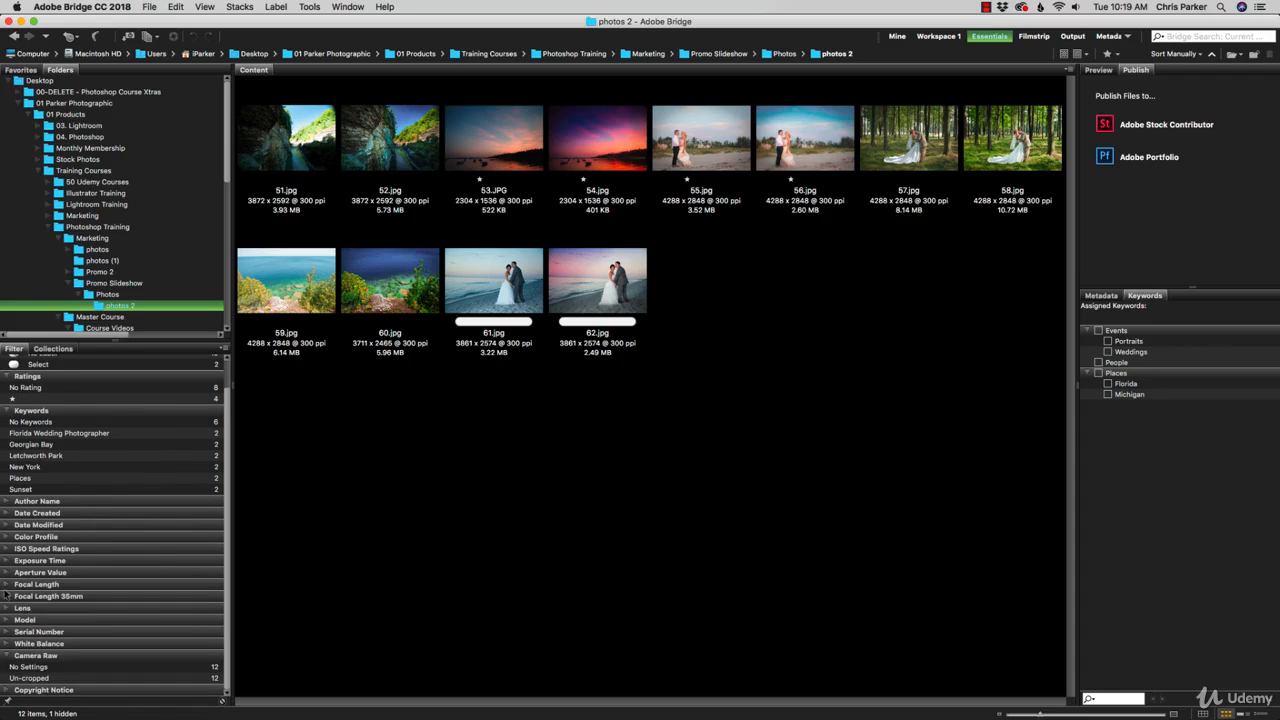
click(6, 586)
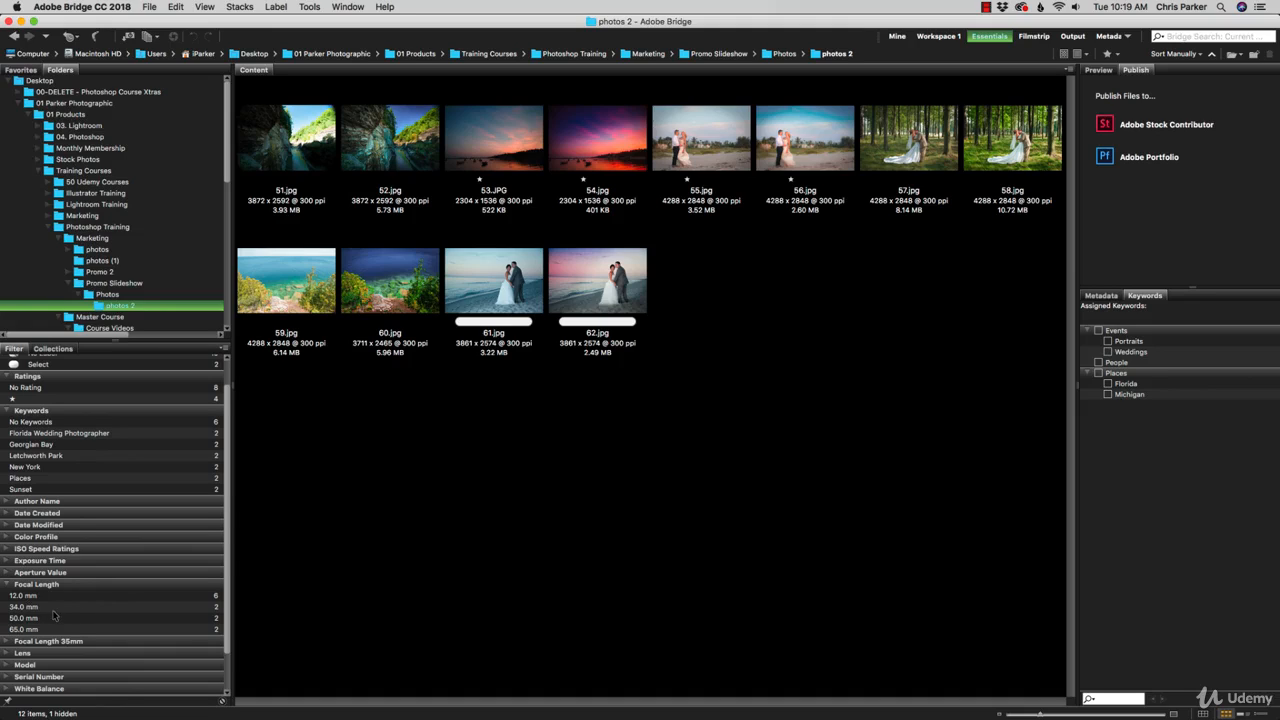
click(188, 628)
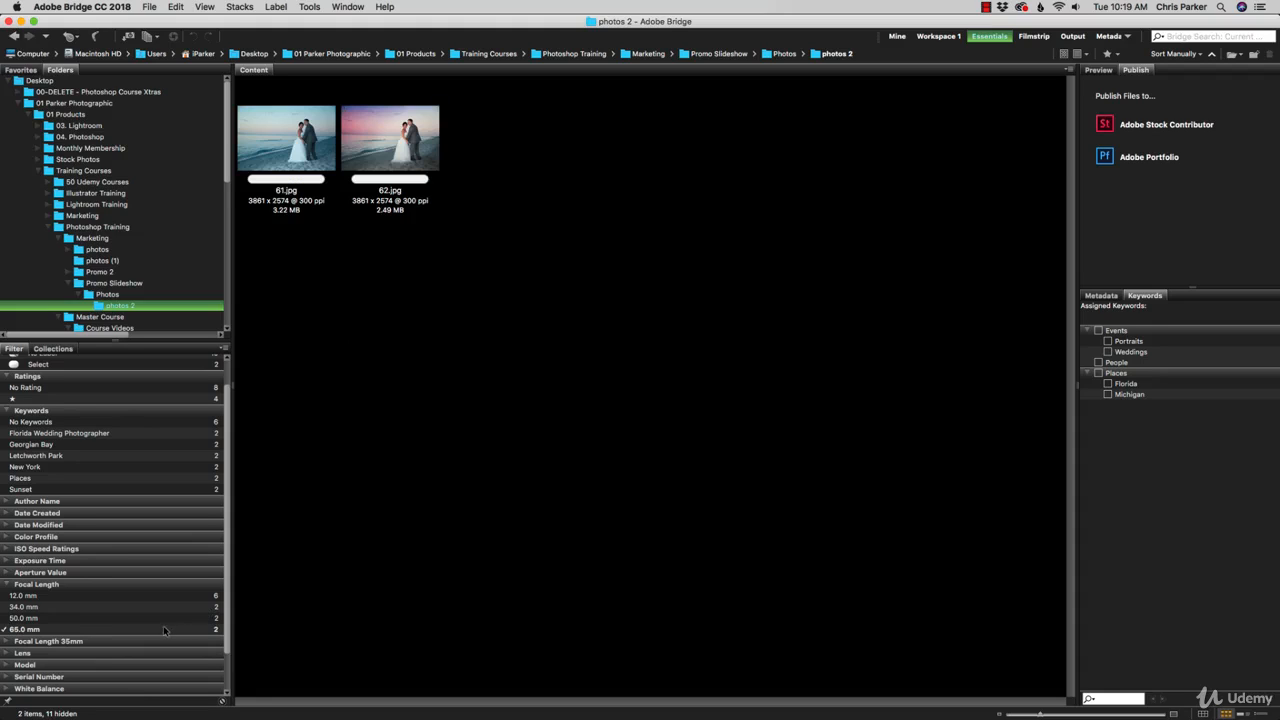
click(163, 627)
click(164, 618)
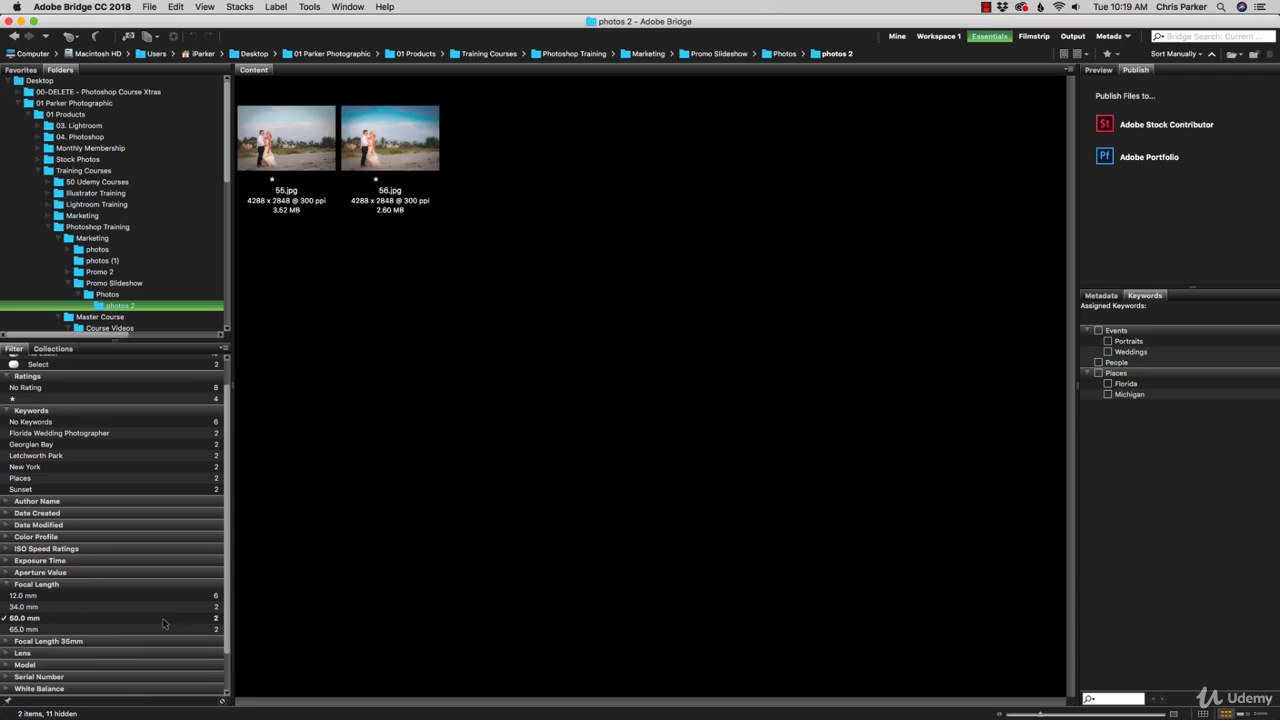
click(164, 618)
click(162, 606)
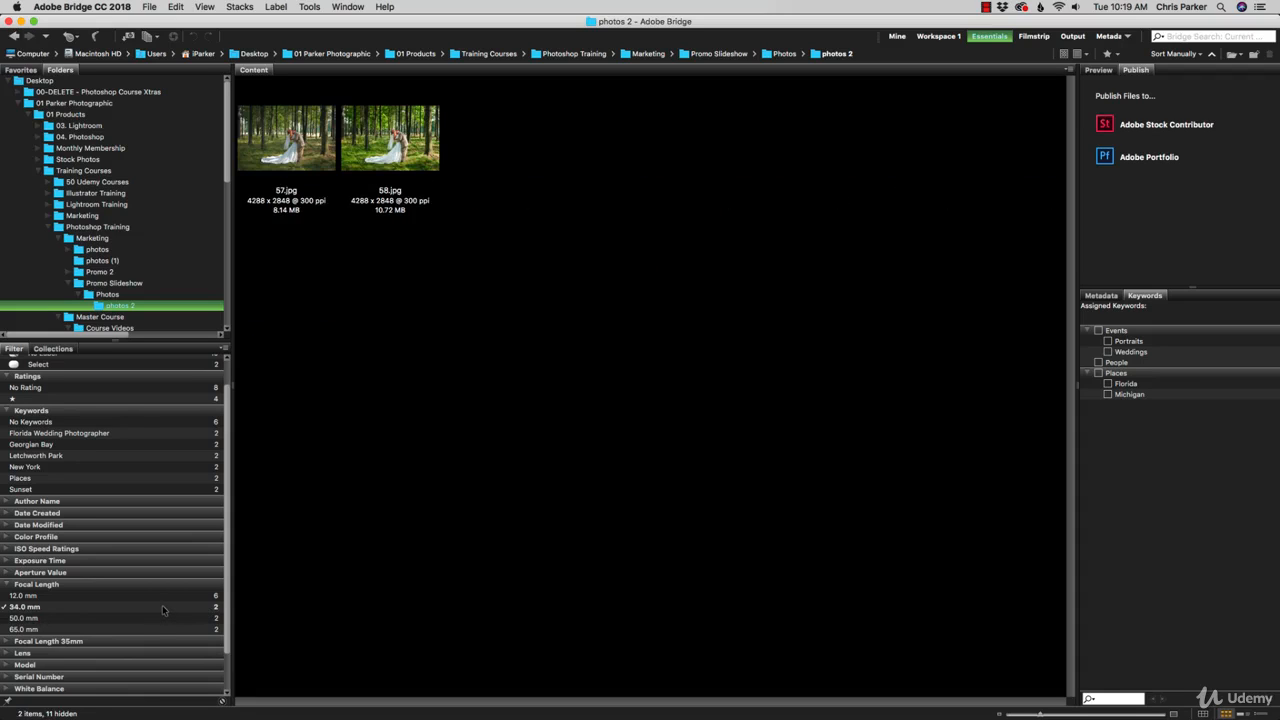
click(162, 606)
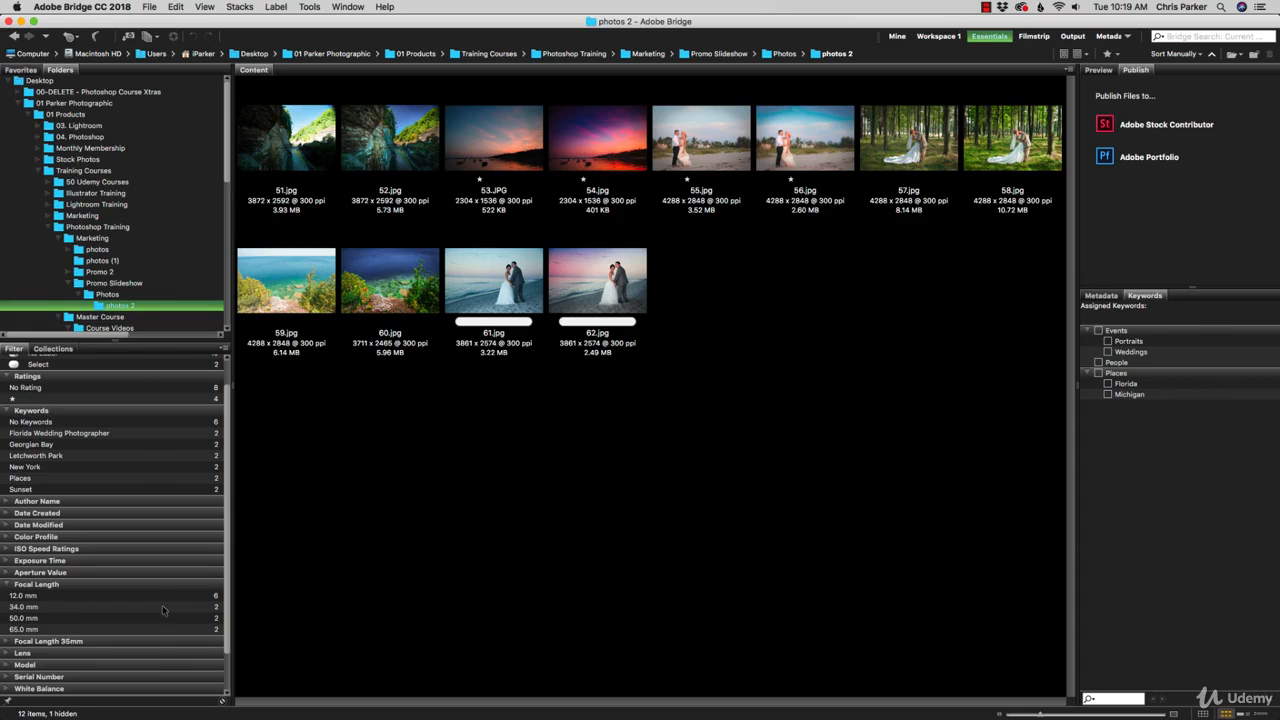
Show the collections instead of the filters and preview photo 52.jpg in place of the publishing options
click(53, 348)
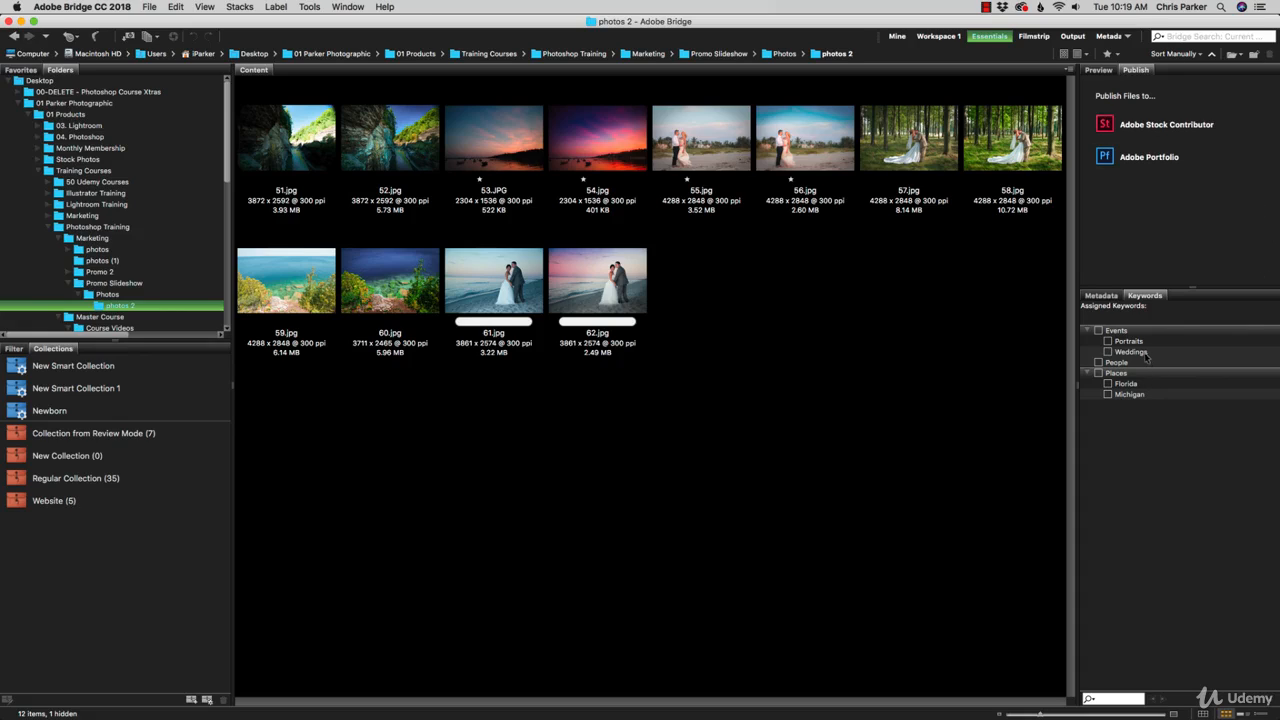
click(1099, 70)
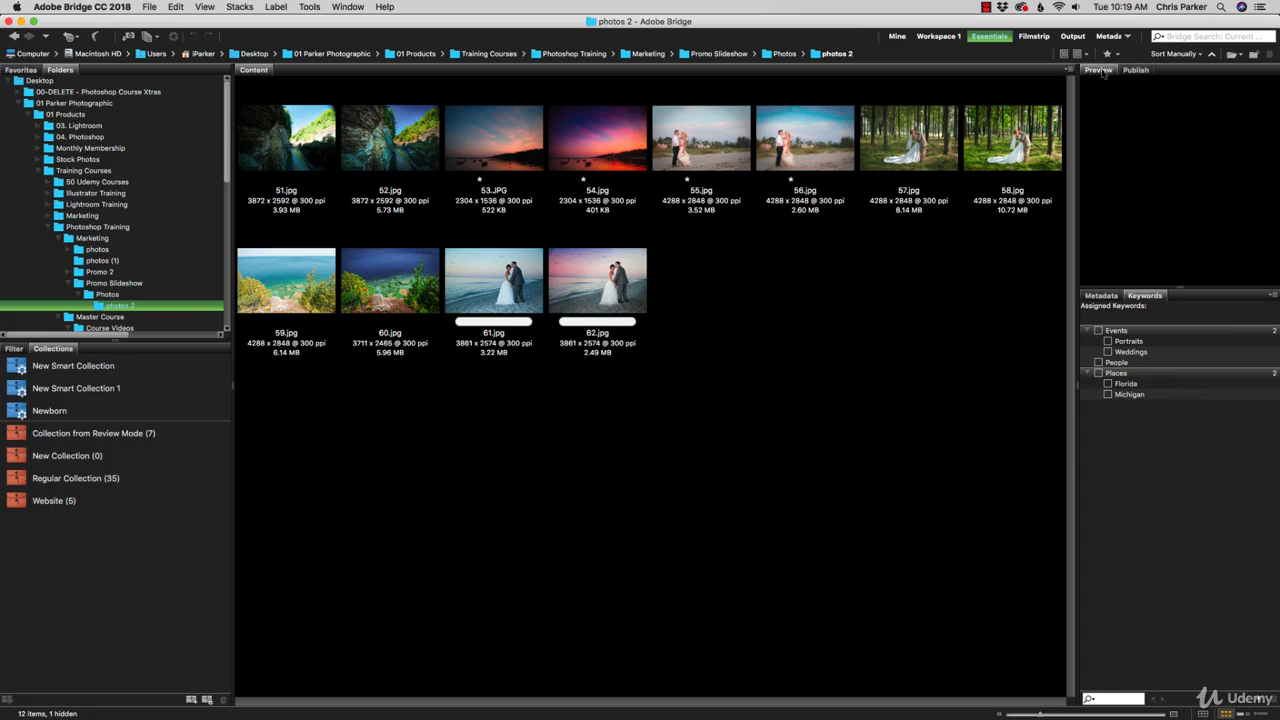
click(1134, 71)
click(1099, 71)
click(406, 147)
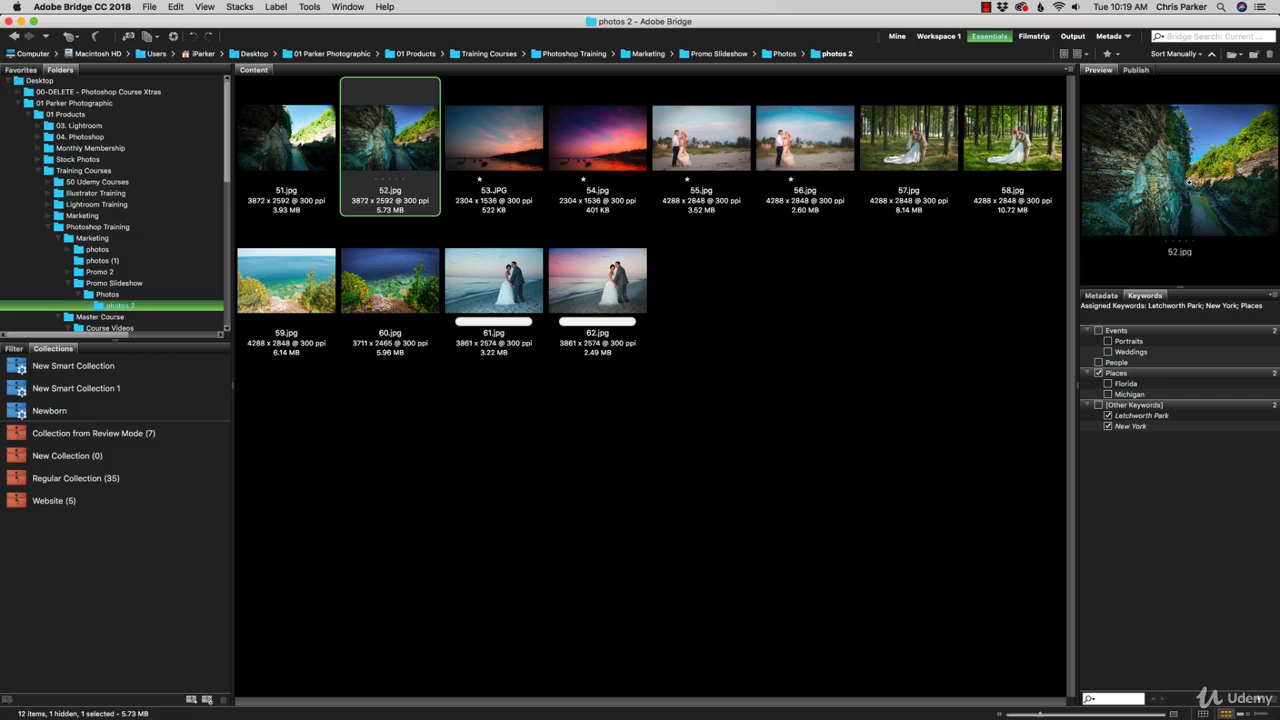
Widen the preview, inspect several areas of 52.jpg at 100% with the loupe, and return to the narrow publishing view
drag(1080, 289, 944, 306)
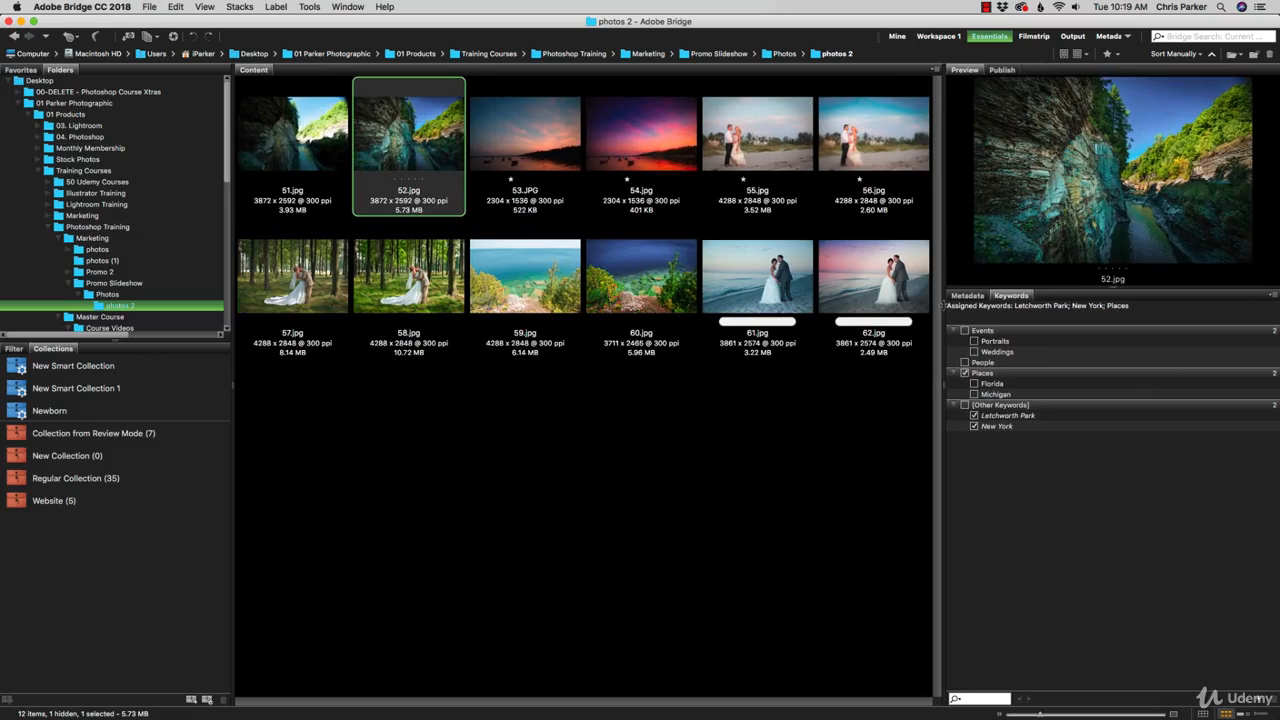
click(1125, 182)
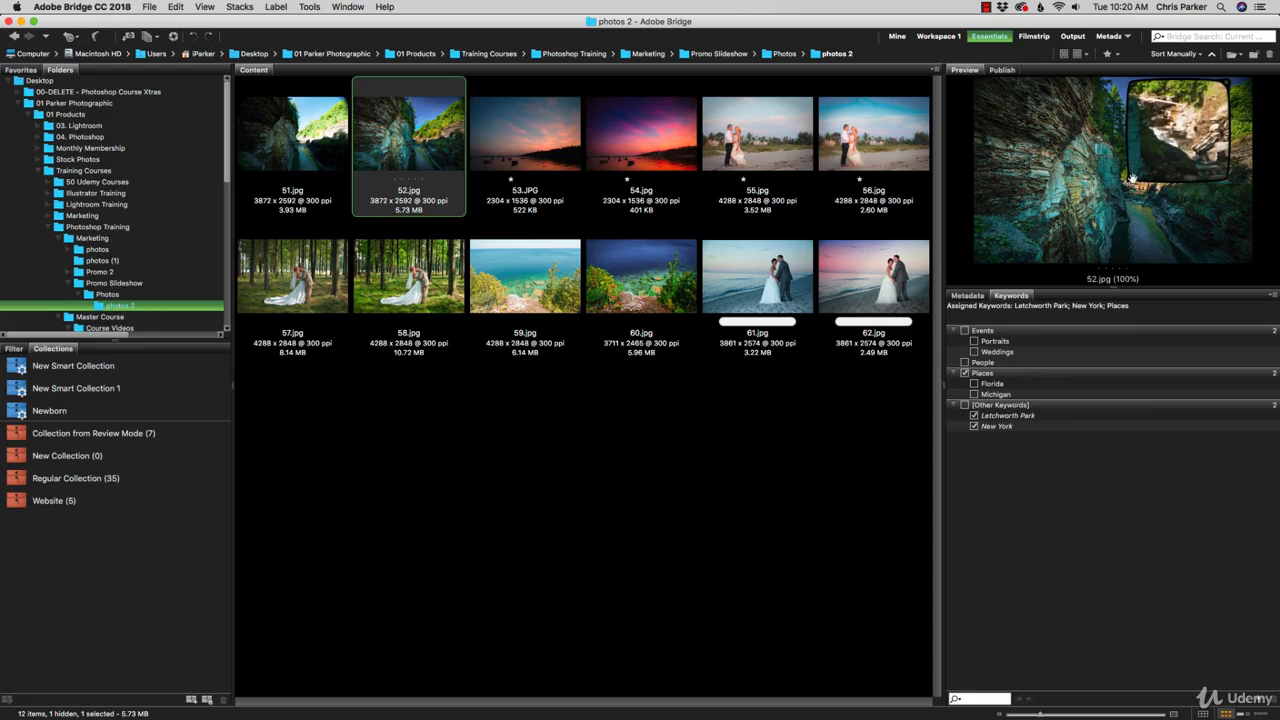
drag(1131, 178, 1073, 250)
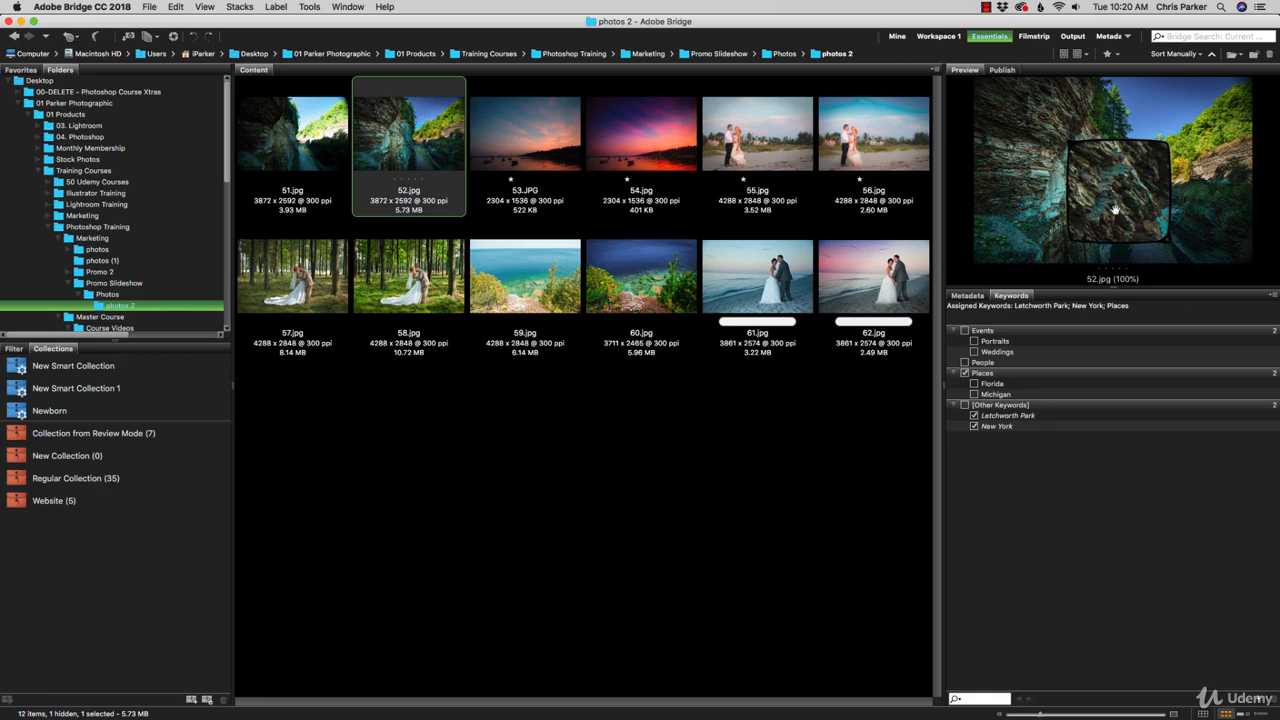
drag(1071, 145, 1140, 108)
click(1141, 97)
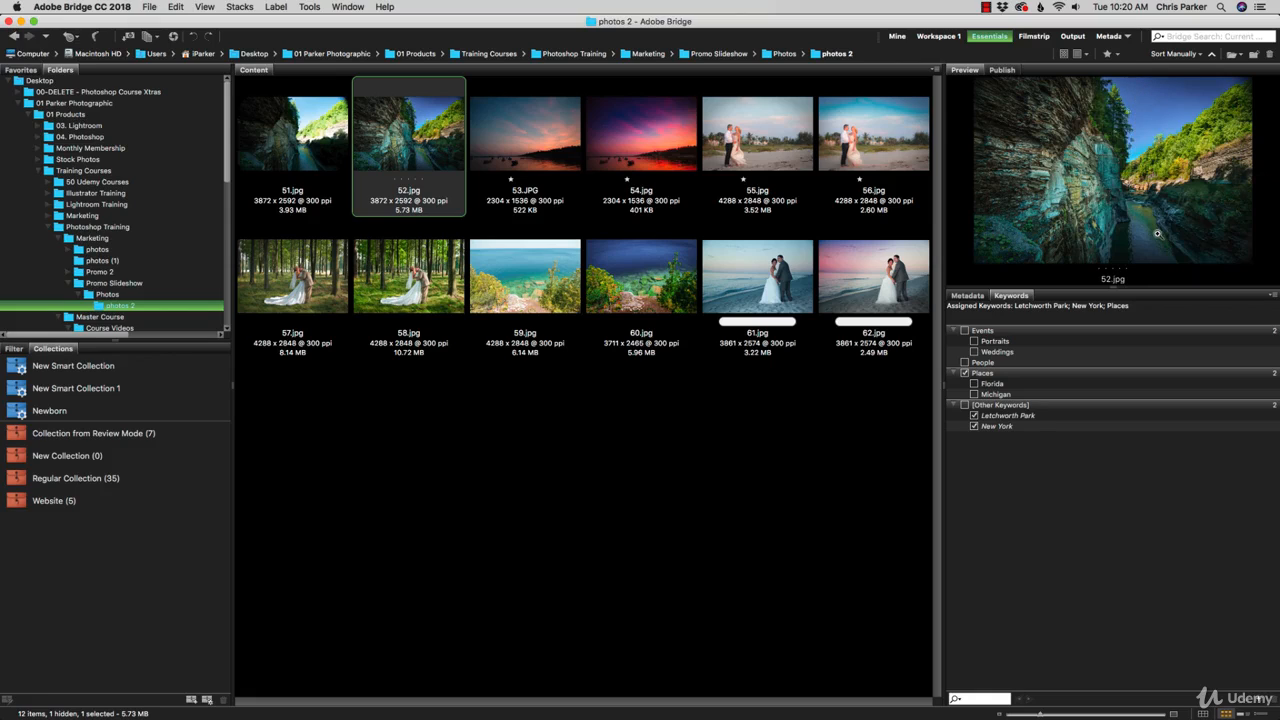
drag(941, 351, 1085, 340)
click(1140, 70)
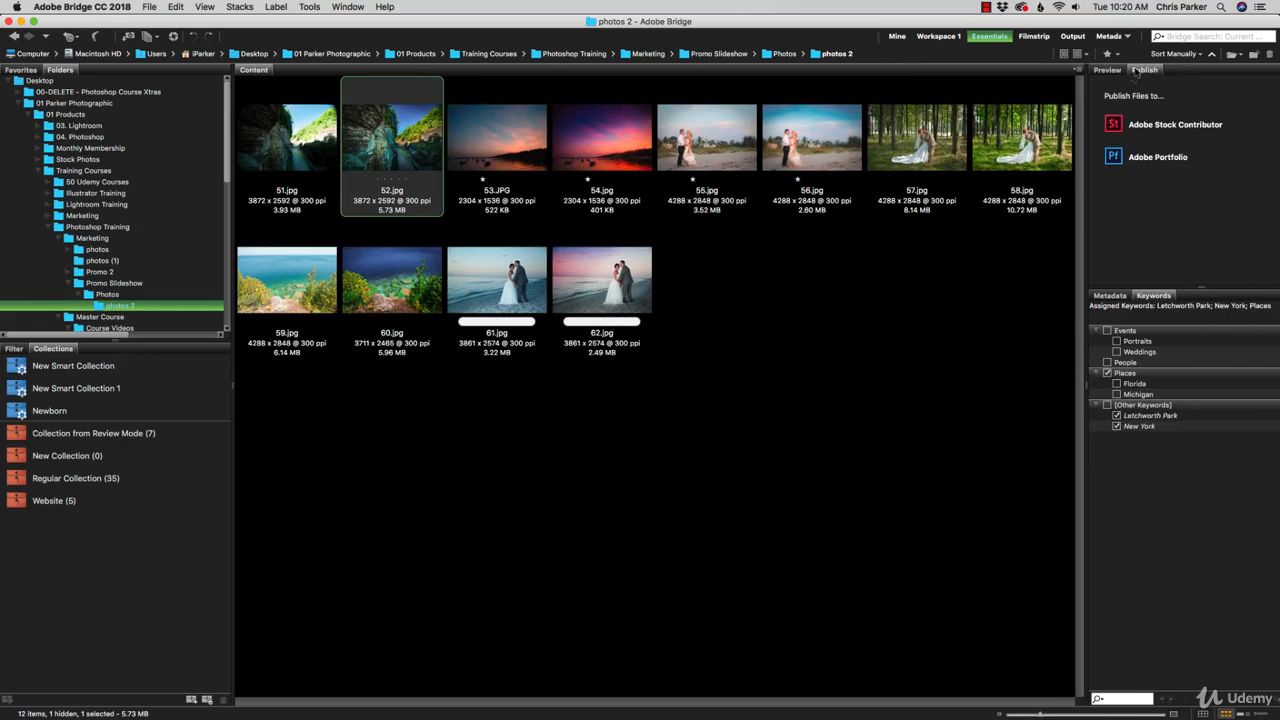
Open the Photos folder under Promo Slideshow and view the metadata and keywords of the woodland wedding photo
click(156, 296)
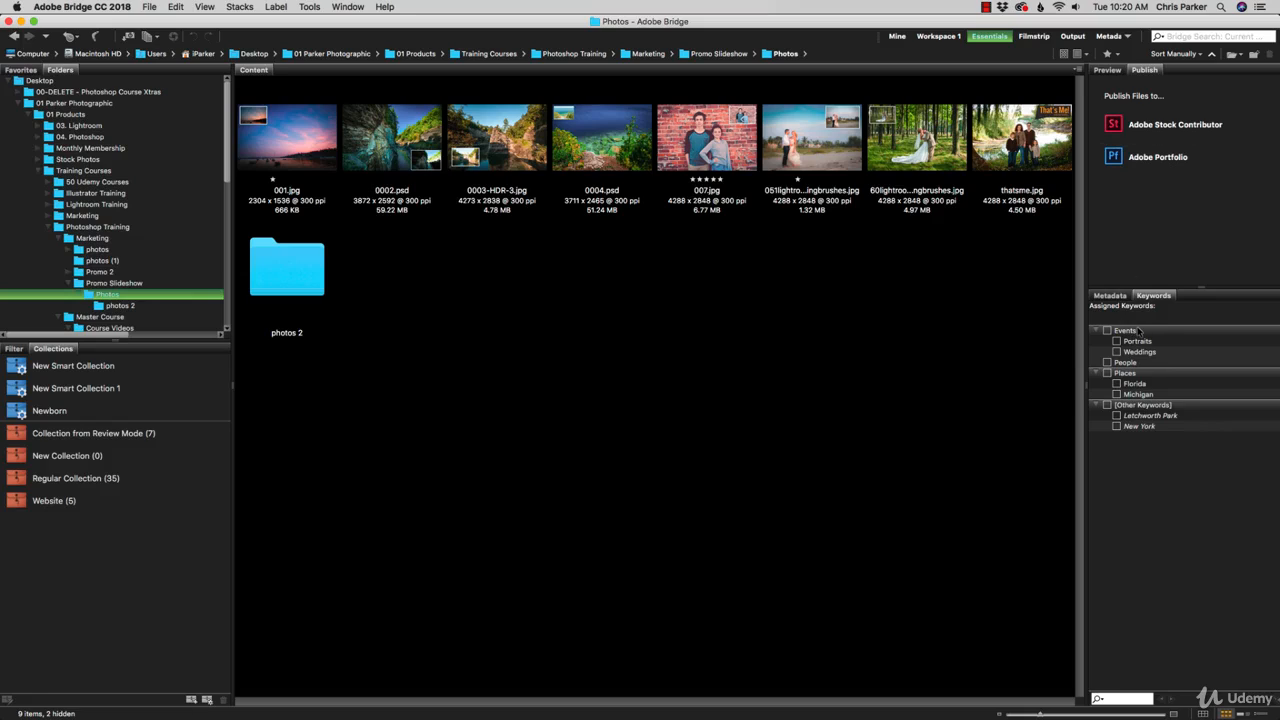
click(1112, 297)
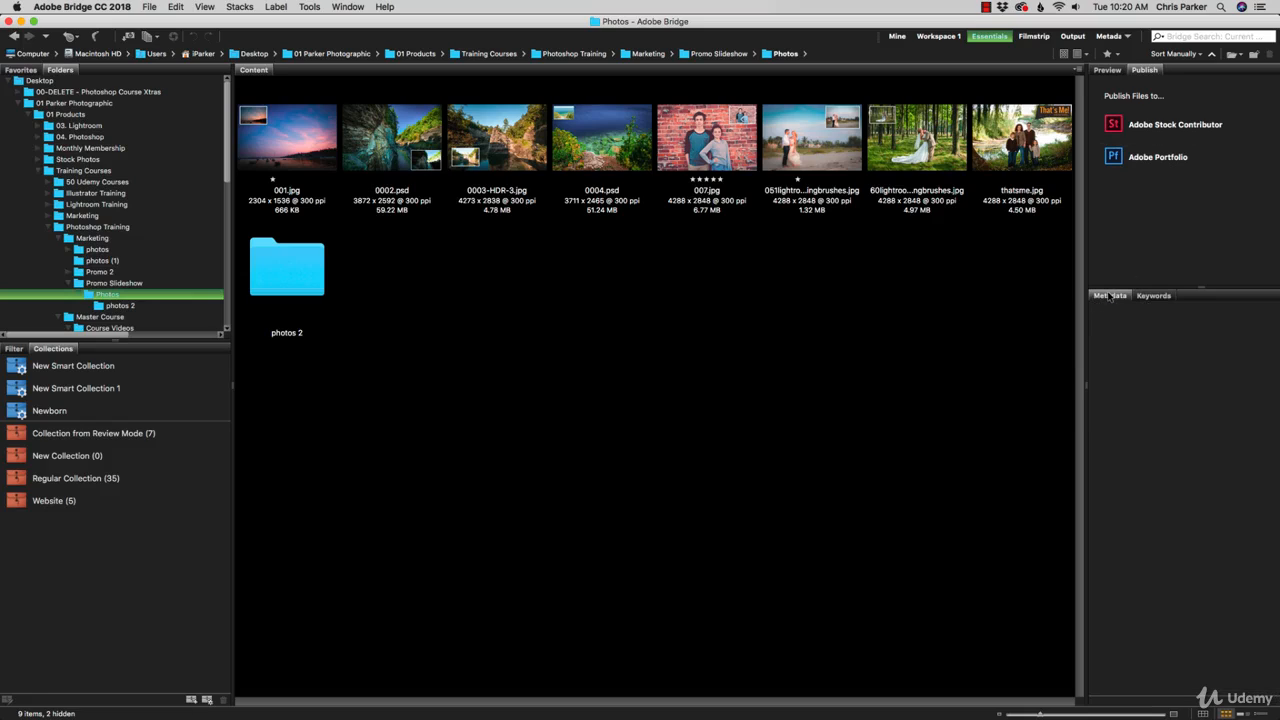
click(955, 172)
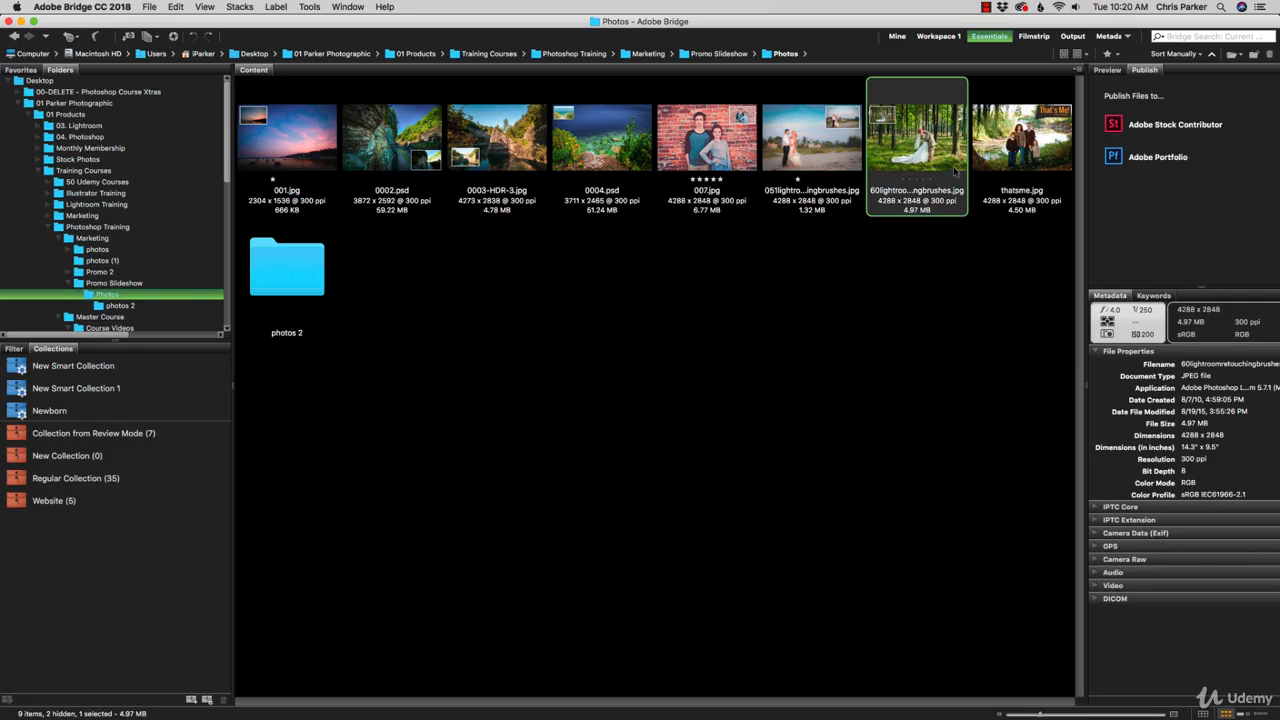
click(1155, 297)
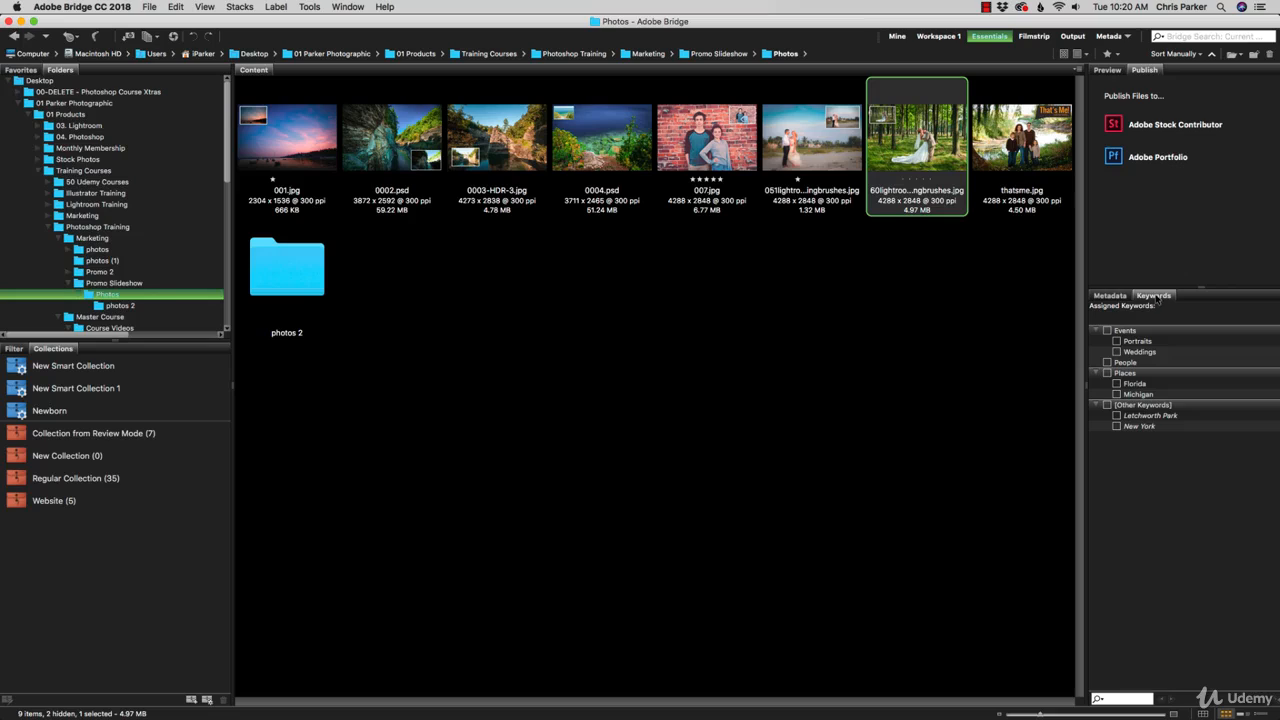
click(1112, 297)
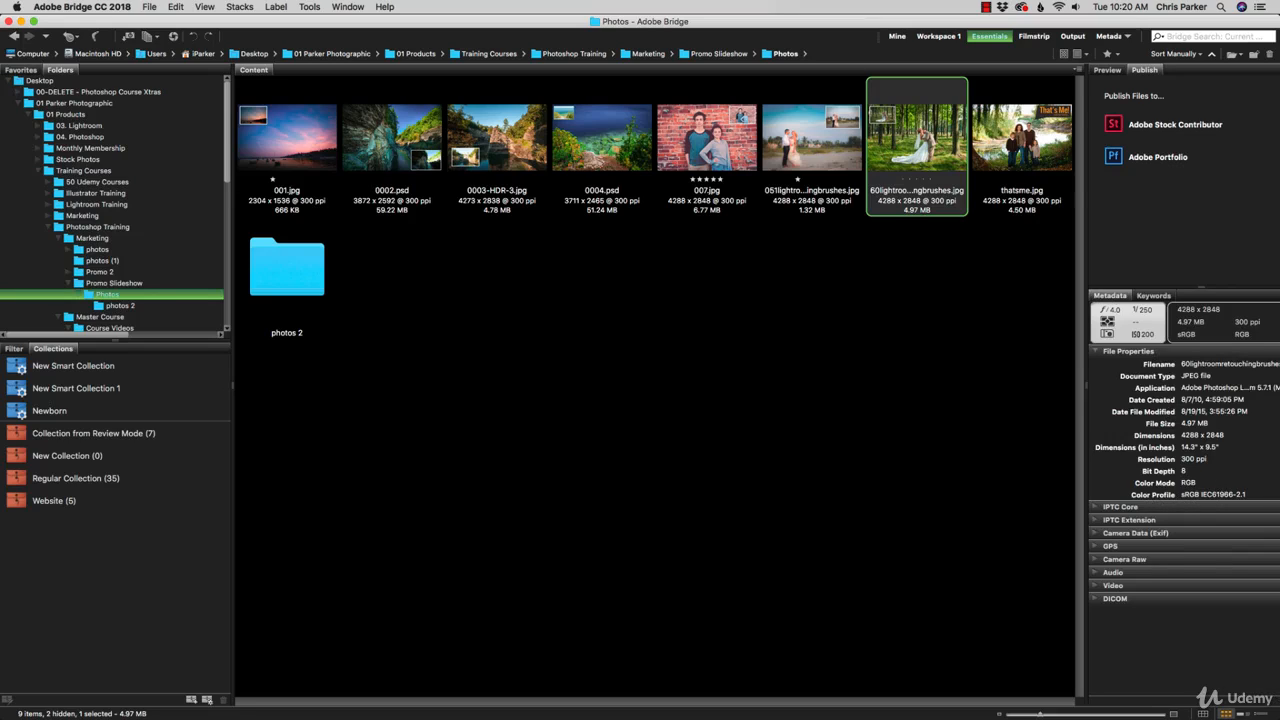
Open the Promo 2 folder and examine the metadata of 05editpro.jpg, expanding the IPTC Core section and collapsing it again
click(99, 283)
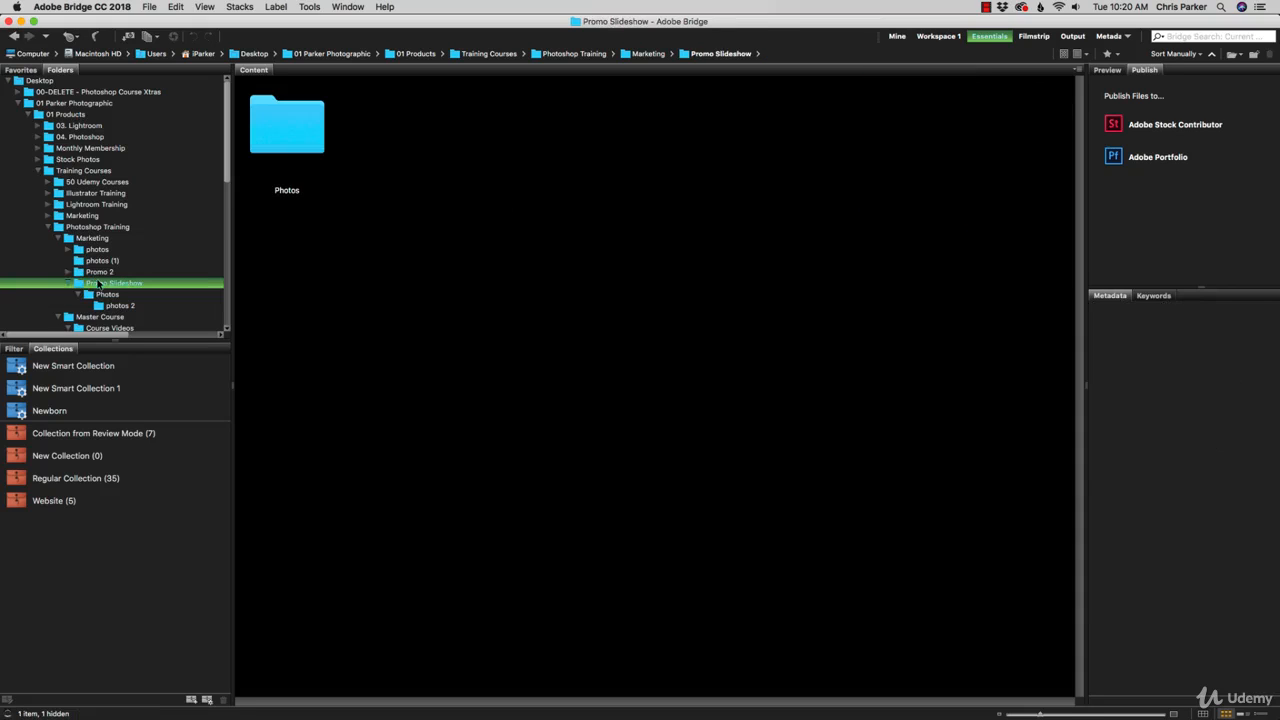
click(99, 272)
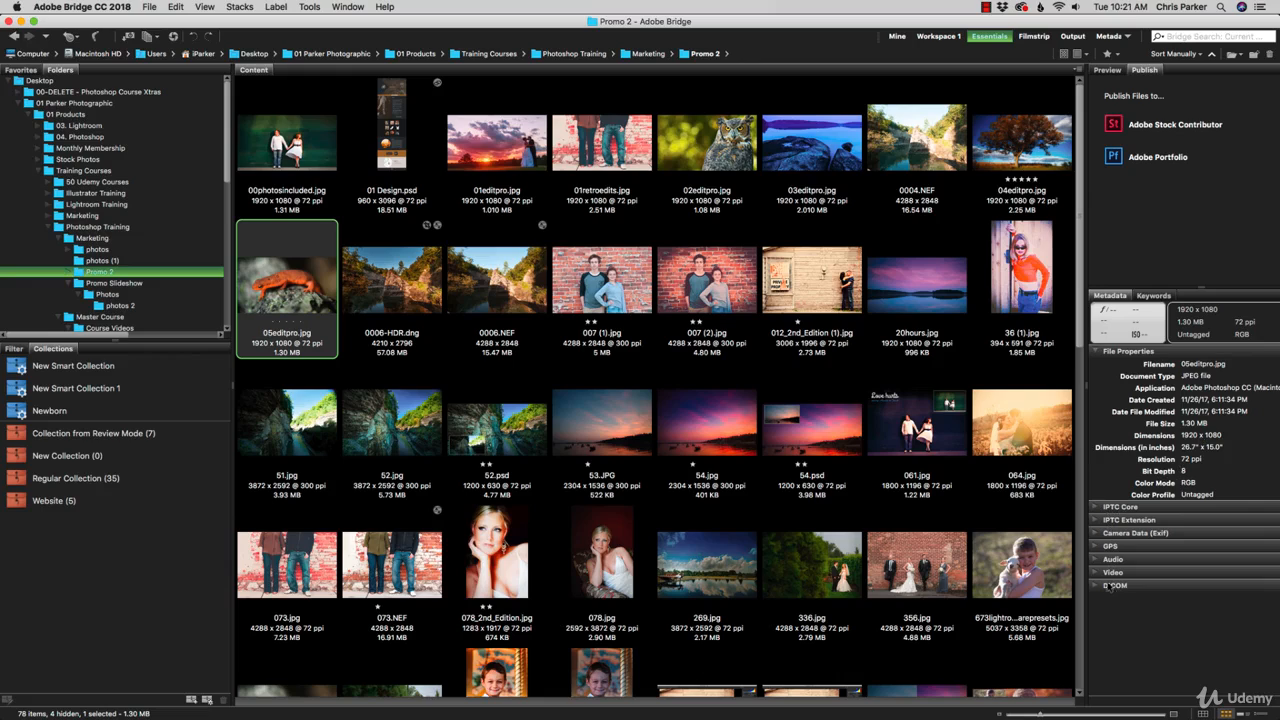
click(1097, 507)
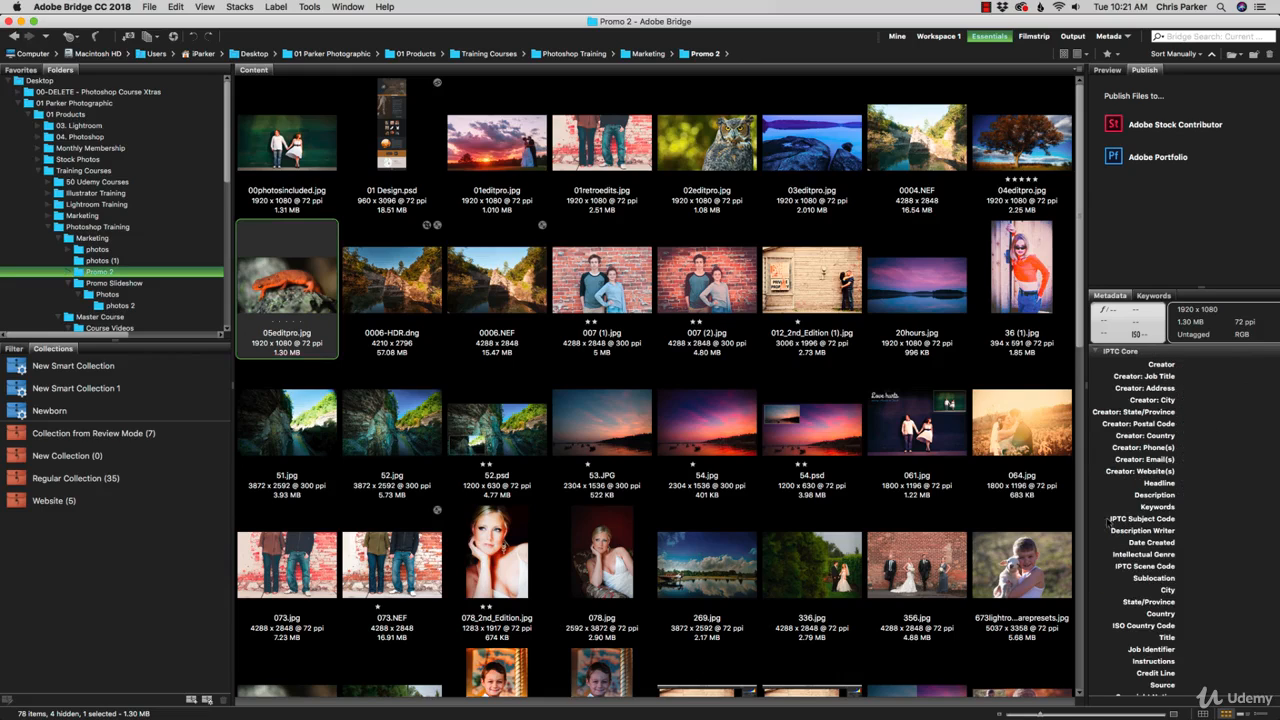
scroll(1108, 522, down, 3)
click(1097, 401)
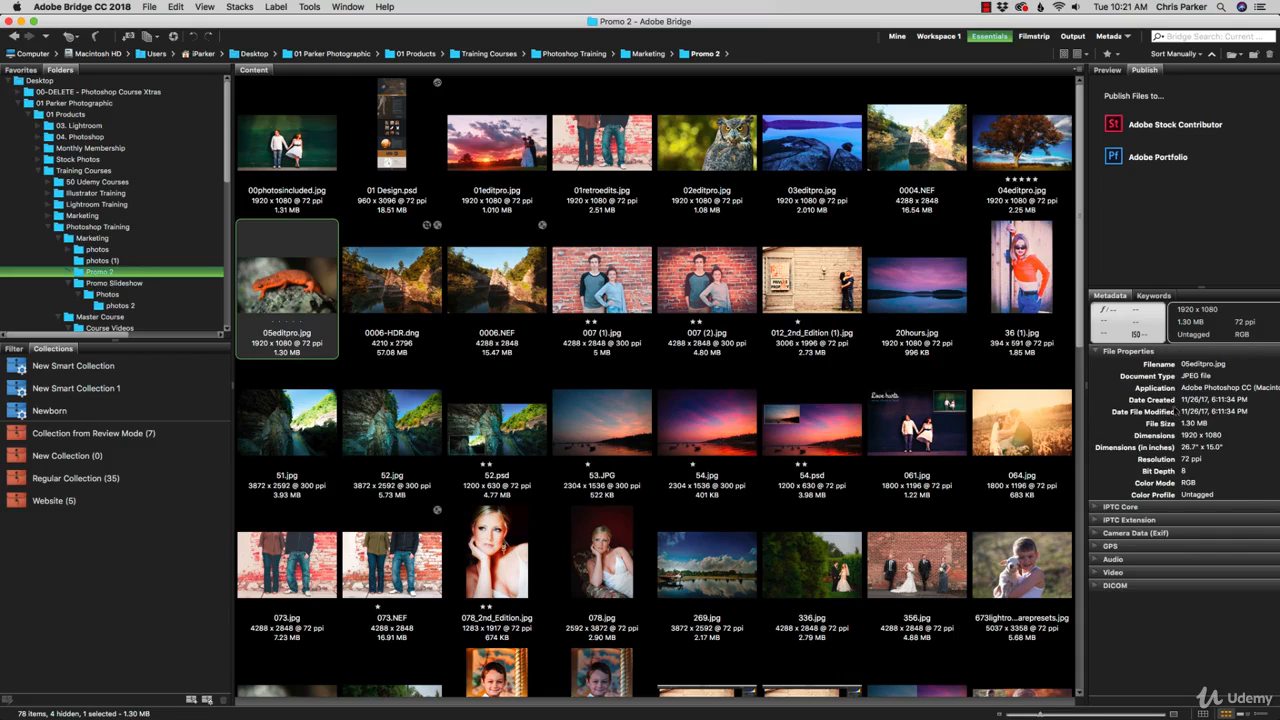
Show the keyword list and try out creating a new keyword, leaving it unnamed
click(1154, 296)
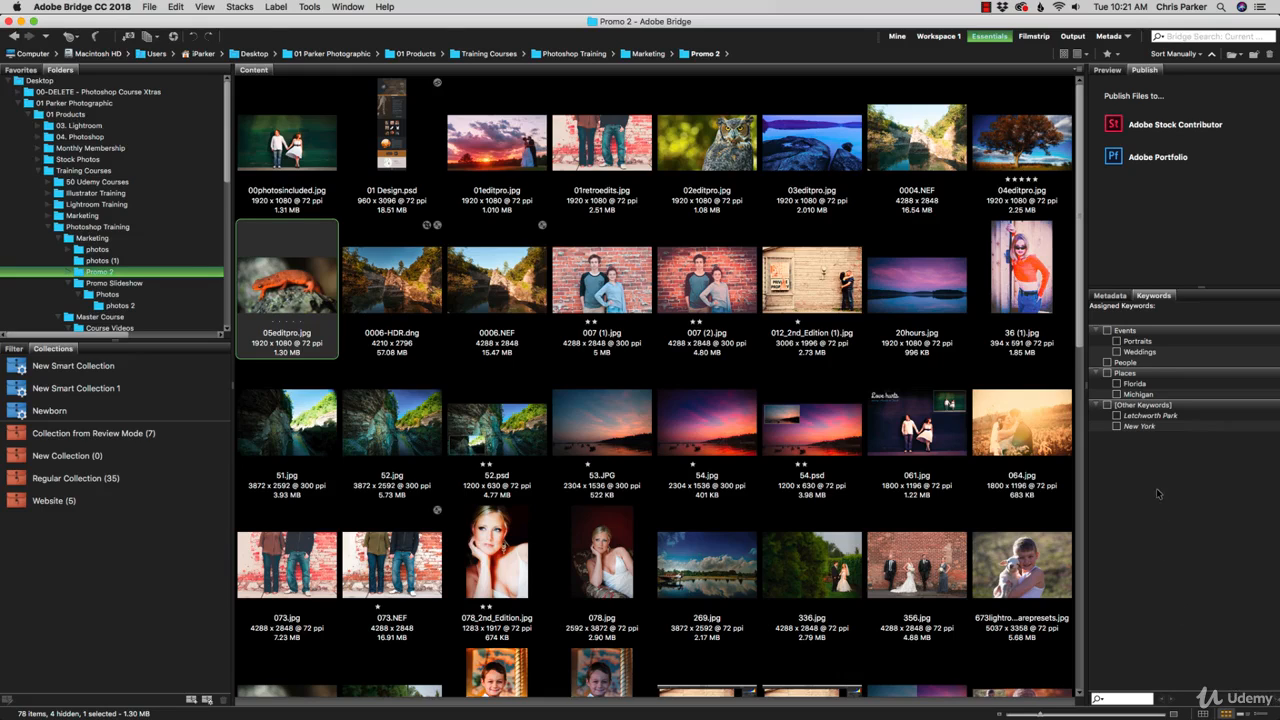
right_click(1176, 405)
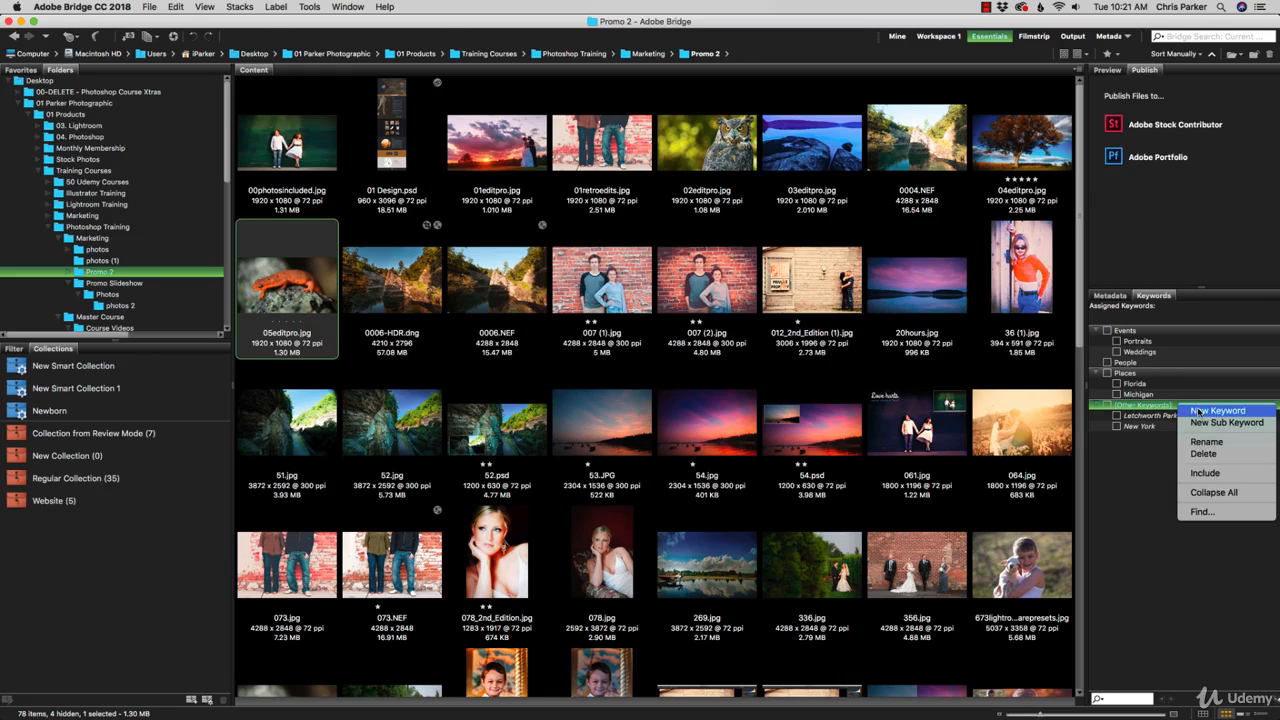
click(1199, 412)
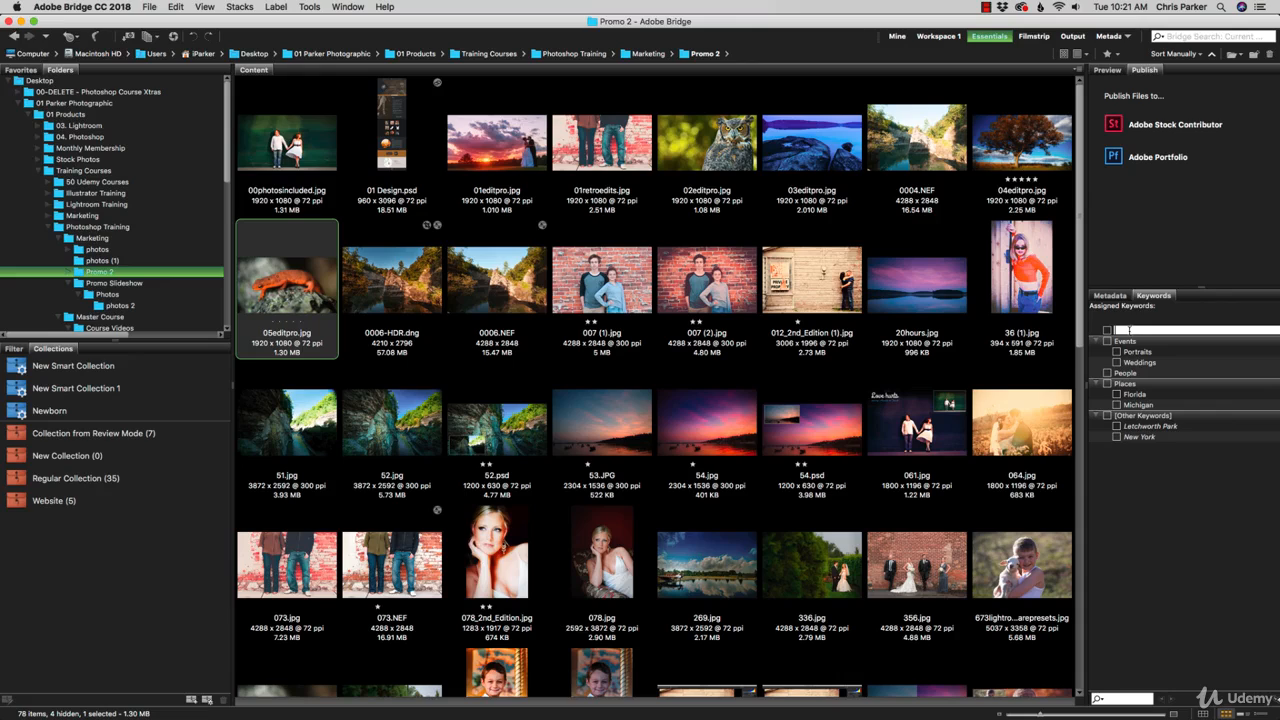
click(1171, 495)
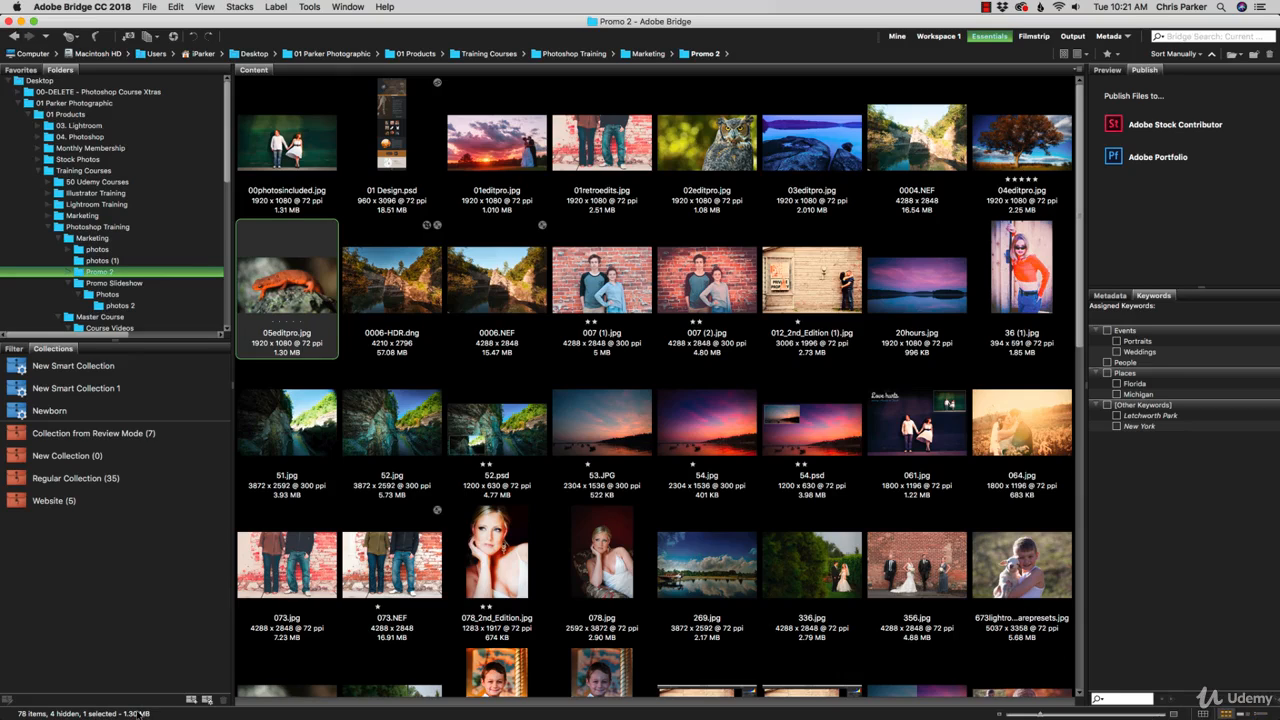
Select all items in Promo 2, reduce the thumbnail size, and try the thumbnail grid lock before unlocking it
key(super+a)
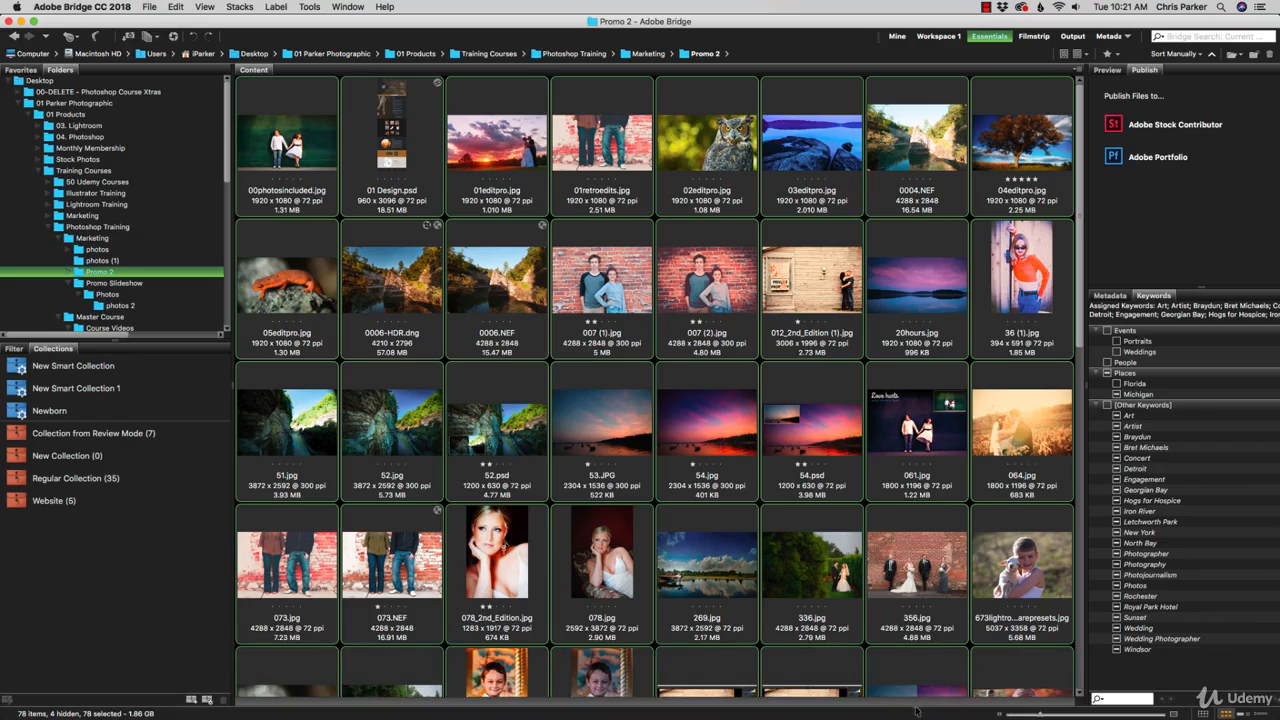
drag(1046, 714, 1026, 714)
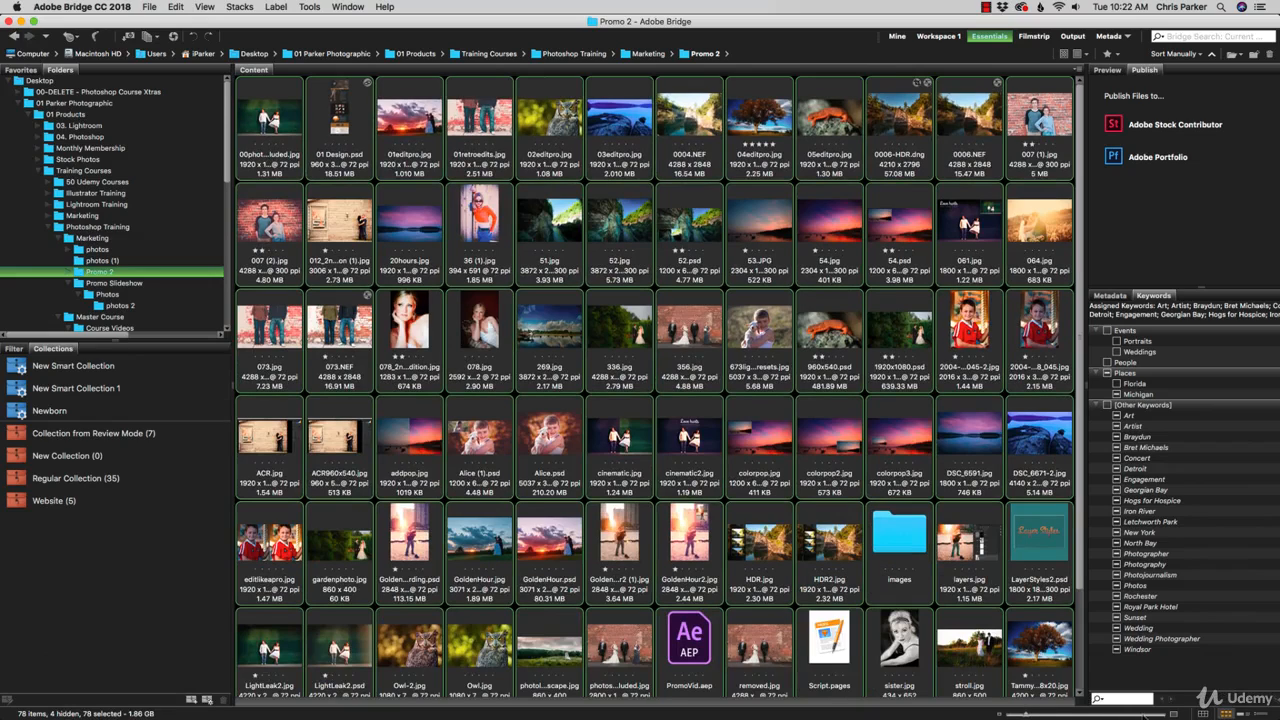
click(1203, 715)
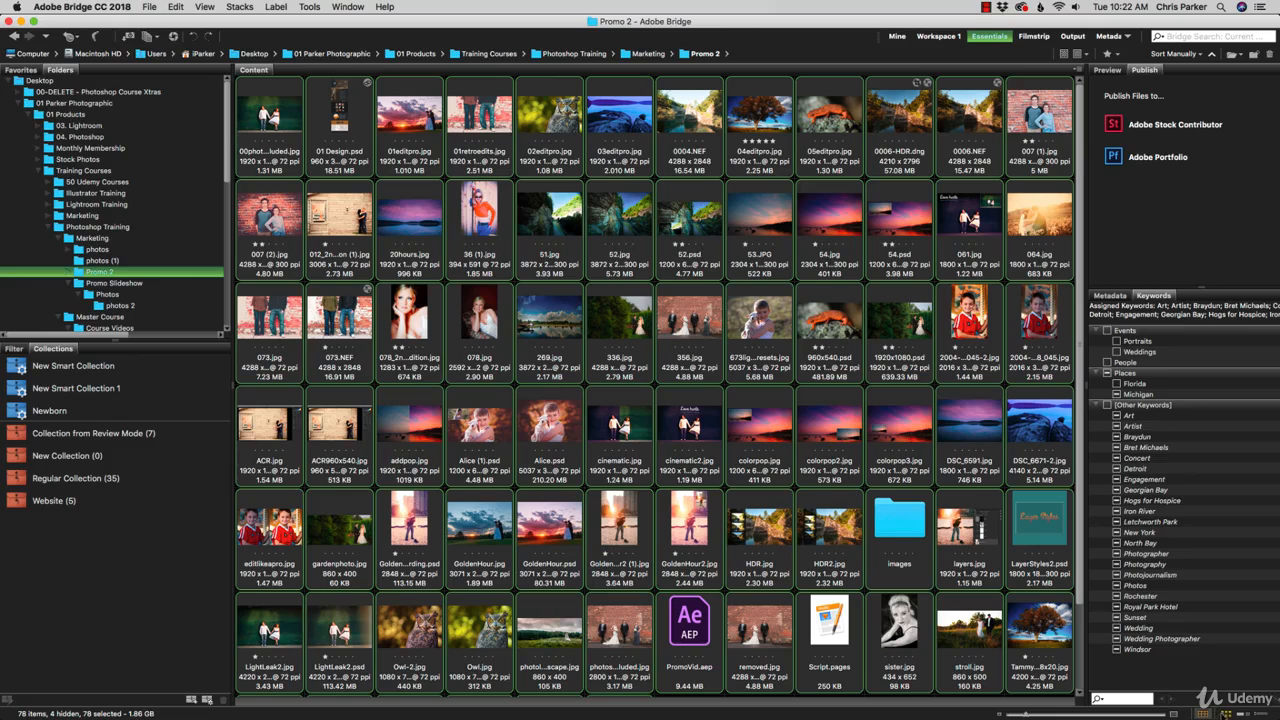
click(1227, 714)
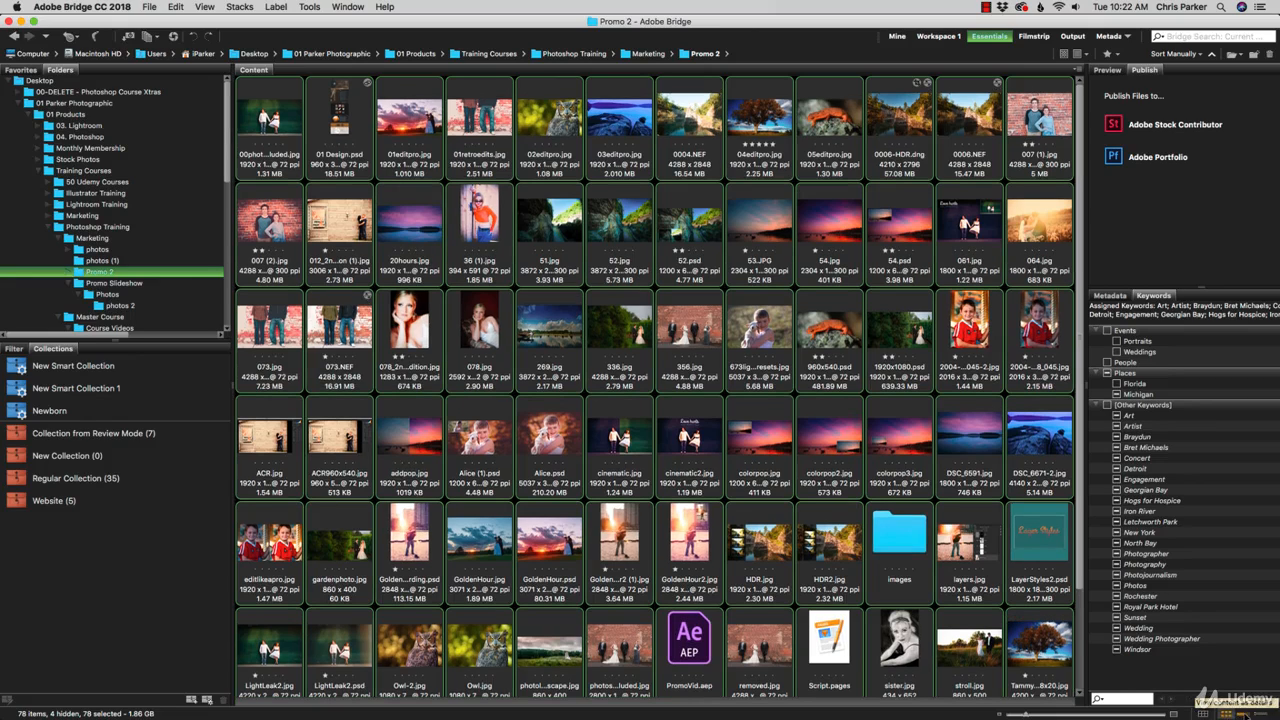
Try the details and list views, return to thumbnails, and select only the autumn tree photo in the last visible row
click(1242, 713)
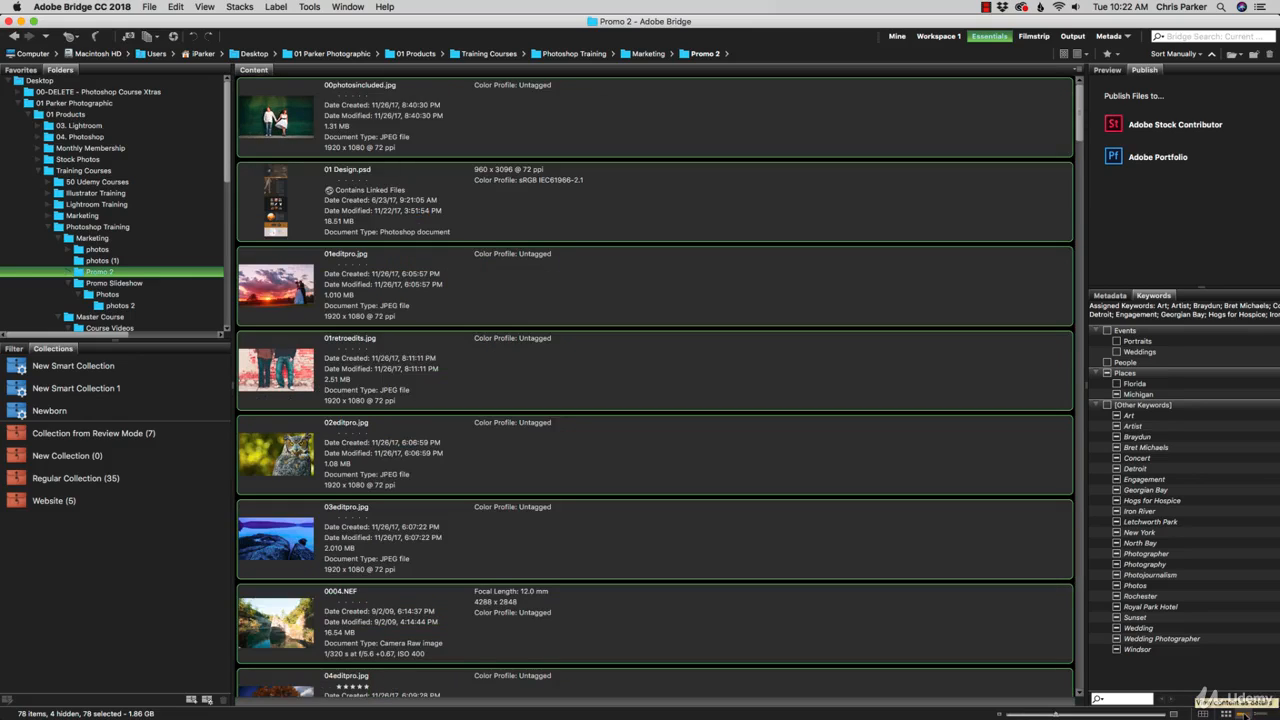
click(1257, 713)
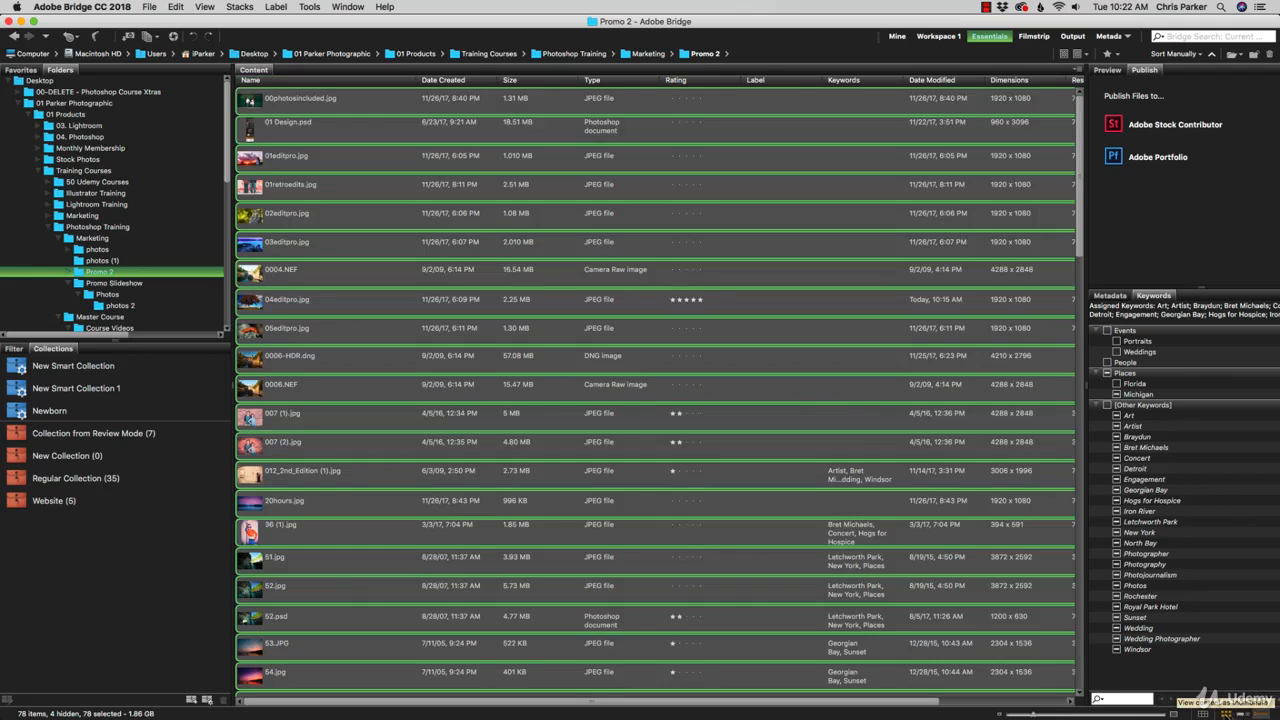
click(1227, 712)
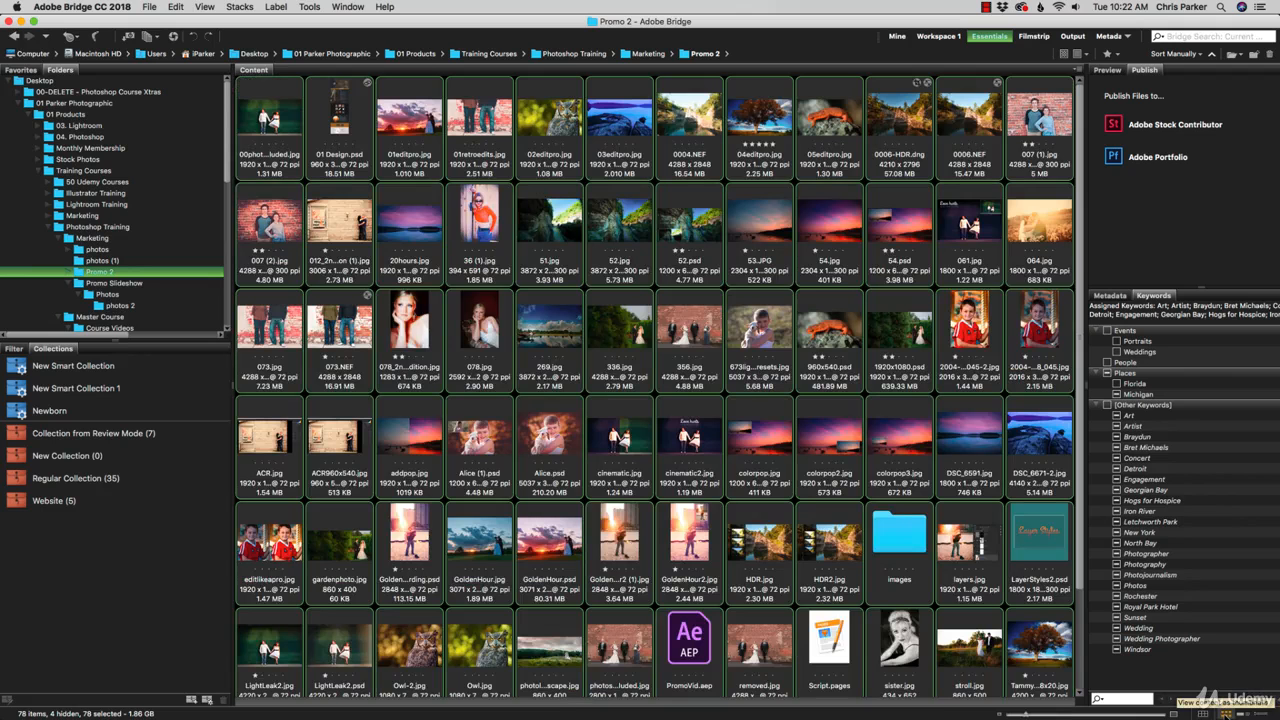
click(1040, 665)
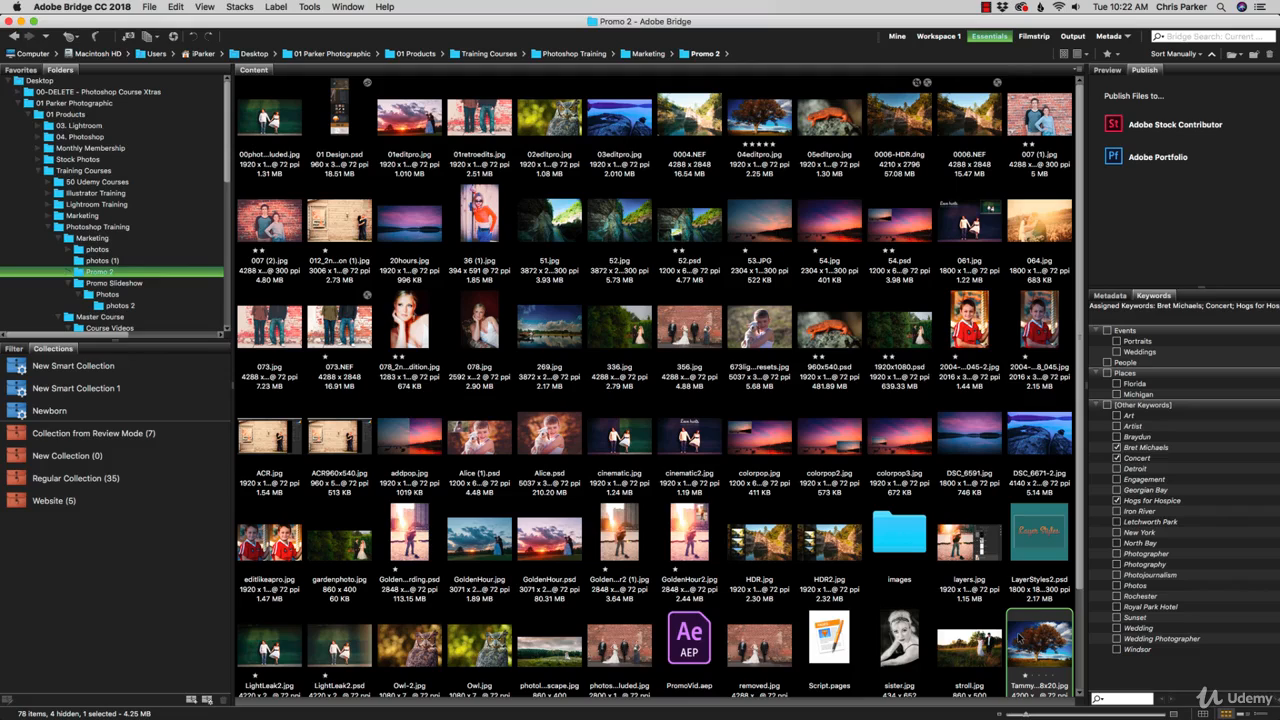